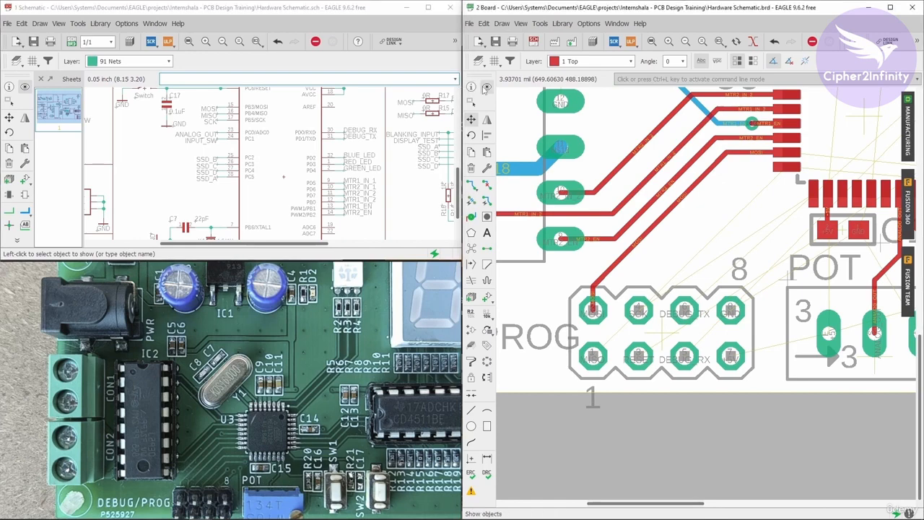
- Highlight the MOSI and MISO nets from the schematic and route MISO on the top layer from DEBUG/PROG header pin 1 to U3
{"action": "scroll", "coordinate": [219, 107], "scroll_direction": "up", "scroll_amount": 3}
{"action": "left_click", "coordinate": [226, 96]}
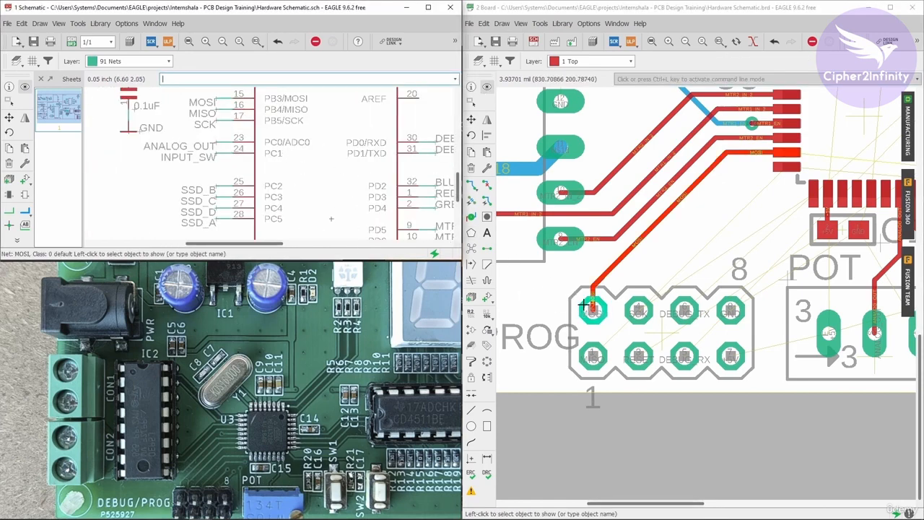
{"action": "left_click", "coordinate": [225, 114]}
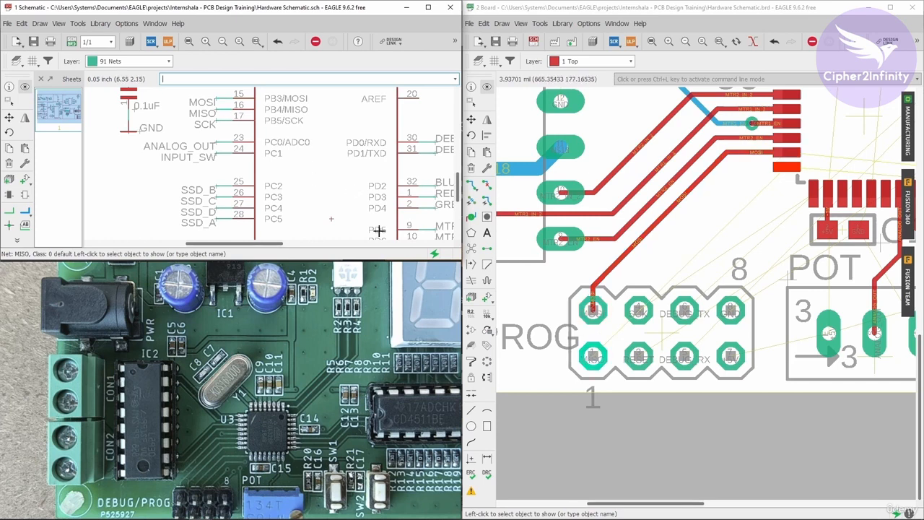
{"action": "left_click", "coordinate": [471, 185]}
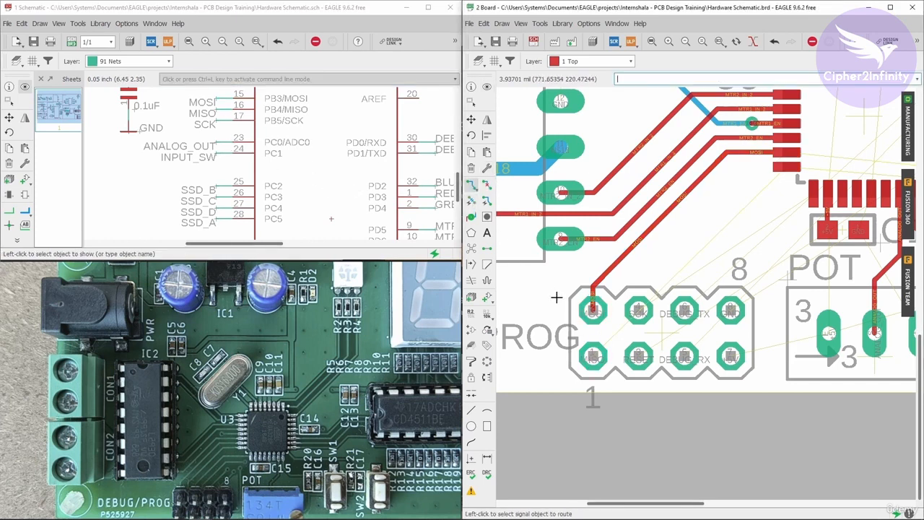
{"action": "left_click", "coordinate": [593, 356]}
{"action": "scroll", "coordinate": [615, 331], "scroll_direction": "up", "scroll_amount": 2}
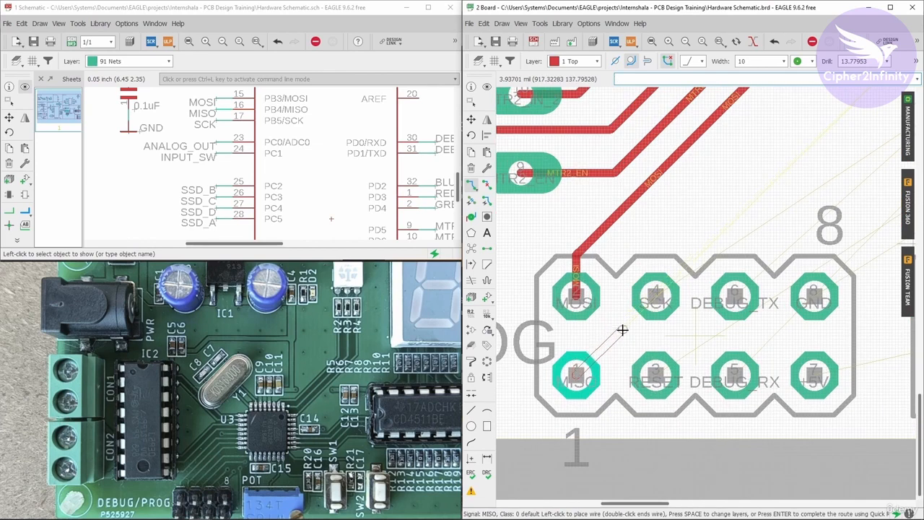
{"action": "left_click", "coordinate": [612, 313]}
{"action": "scroll", "coordinate": [613, 312], "scroll_direction": "down", "scroll_amount": 2}
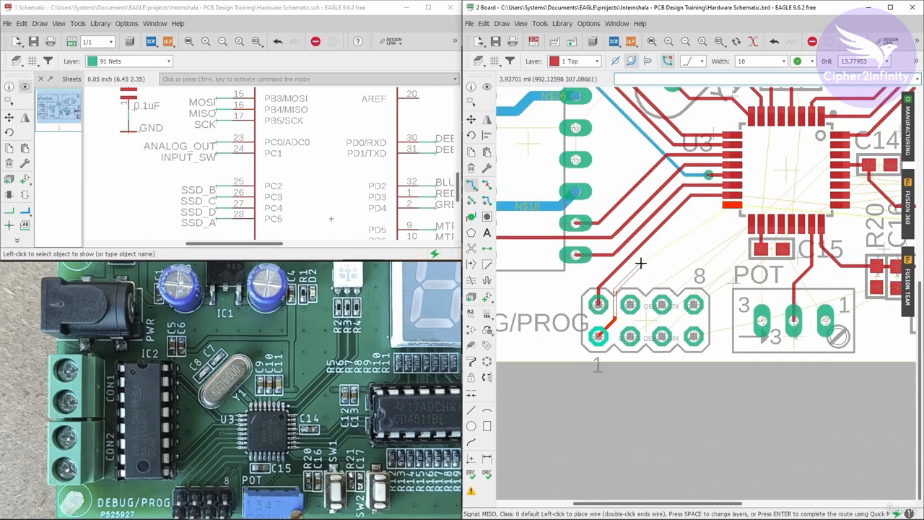
{"action": "left_click", "coordinate": [694, 207]}
{"action": "scroll", "coordinate": [733, 207], "scroll_direction": "up", "scroll_amount": 1}
{"action": "left_click", "coordinate": [733, 207]}
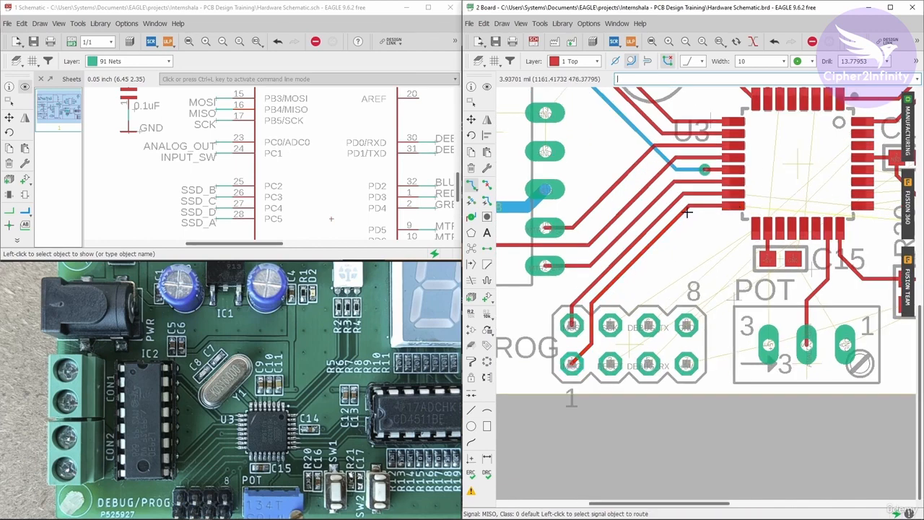
- Highlight the MOSI and SCK nets from the schematic and route SCK on the top layer from the DEBUG/PROG header to U3
{"action": "left_click", "coordinate": [24, 87]}
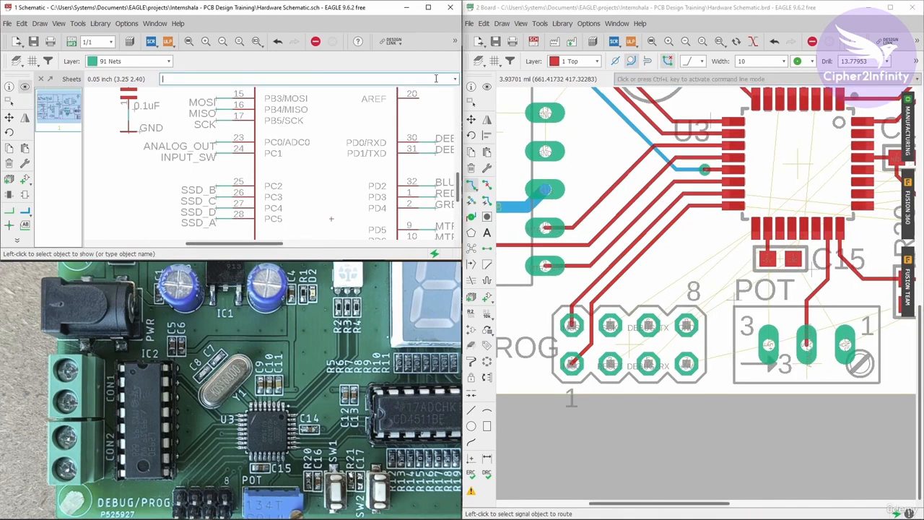
{"action": "scroll", "coordinate": [289, 130], "scroll_direction": "down", "scroll_amount": 3}
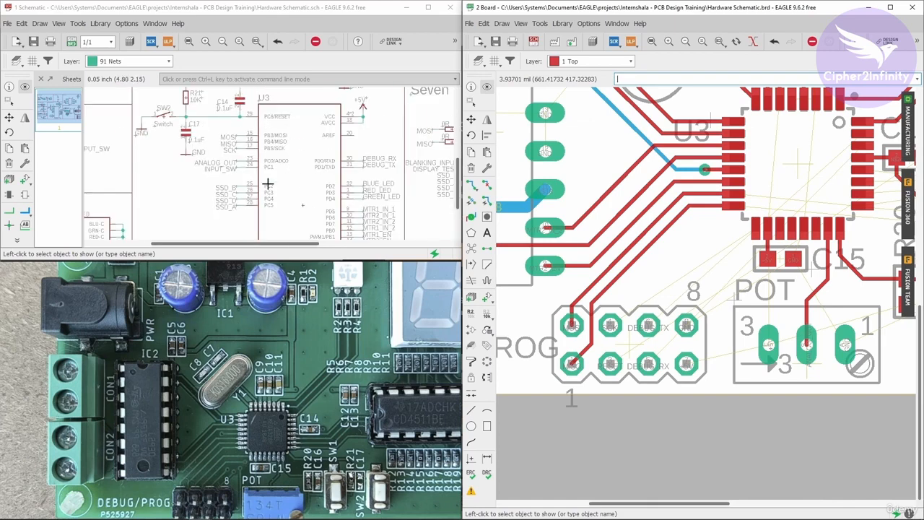
{"action": "scroll", "coordinate": [228, 133], "scroll_direction": "up", "scroll_amount": 3}
{"action": "left_click", "coordinate": [225, 114]}
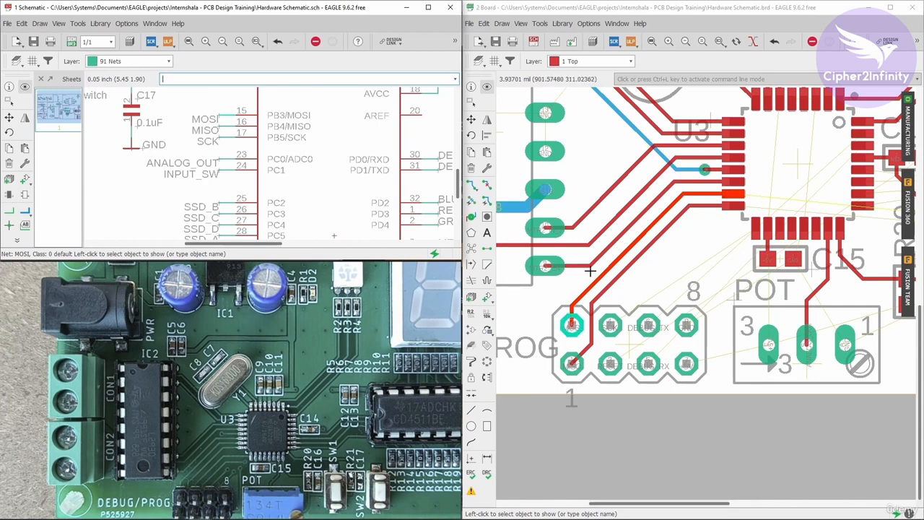
{"action": "left_click", "coordinate": [225, 137]}
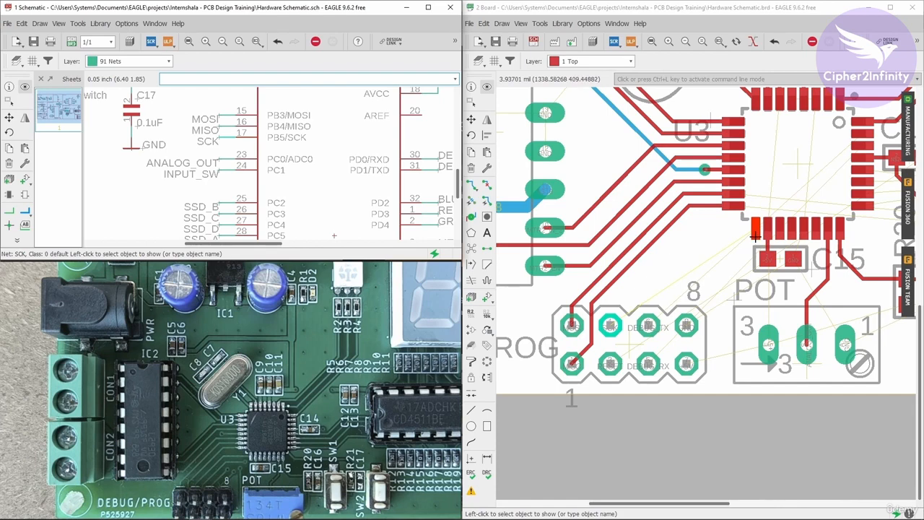
{"action": "left_click", "coordinate": [471, 185]}
{"action": "scroll", "coordinate": [630, 254], "scroll_direction": "up", "scroll_amount": 2}
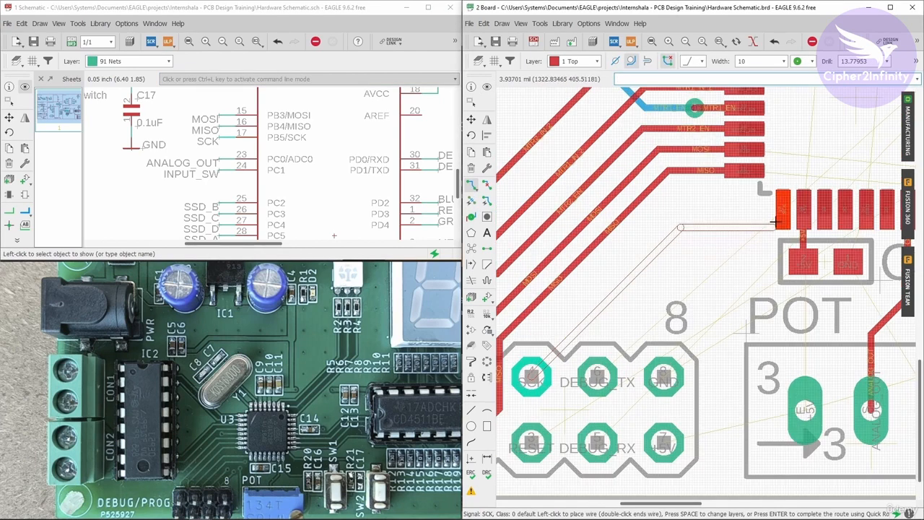
{"action": "scroll", "coordinate": [635, 295], "scroll_direction": "down", "scroll_amount": 2}
{"action": "left_click", "coordinate": [618, 334]}
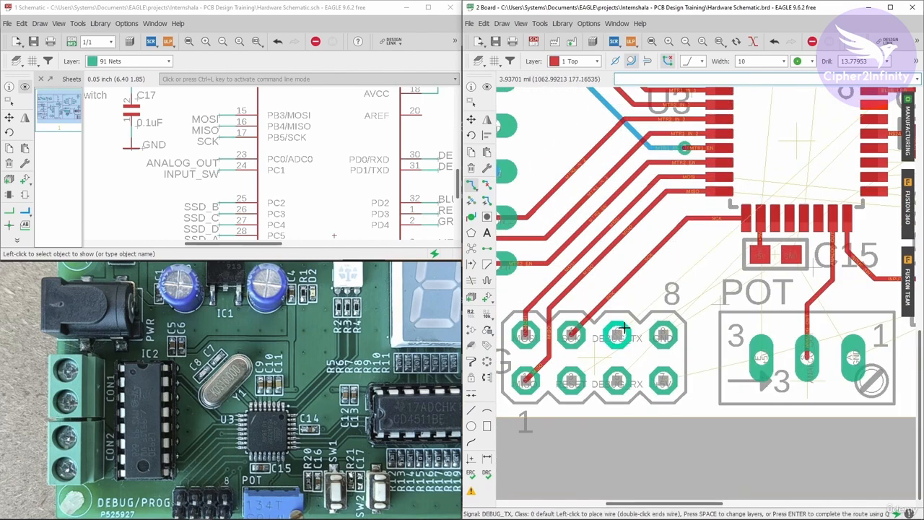
{"action": "scroll", "coordinate": [612, 326], "scroll_direction": "down", "scroll_amount": 1}
{"action": "scroll", "coordinate": [612, 323], "scroll_direction": "up", "scroll_amount": 2}
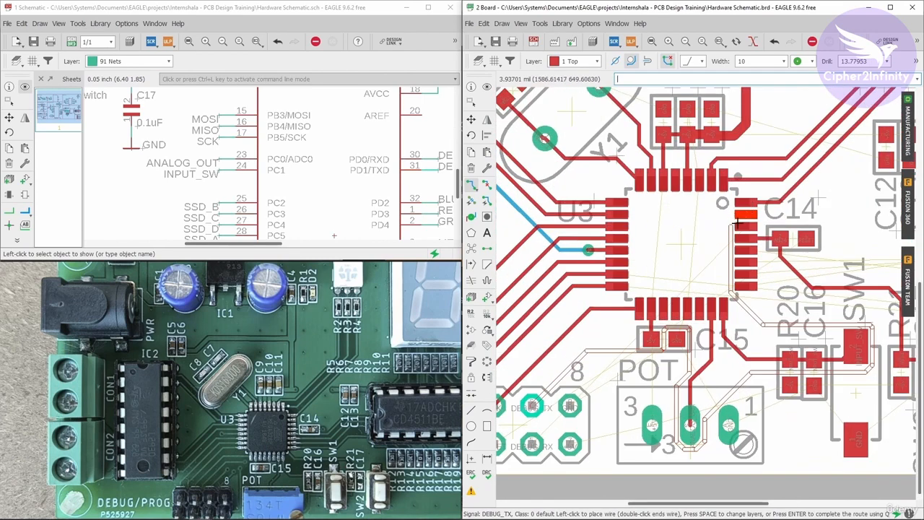
{"action": "scroll", "coordinate": [627, 315], "scroll_direction": "up", "scroll_amount": 1}
{"action": "scroll", "coordinate": [621, 315], "scroll_direction": "down", "scroll_amount": 2}
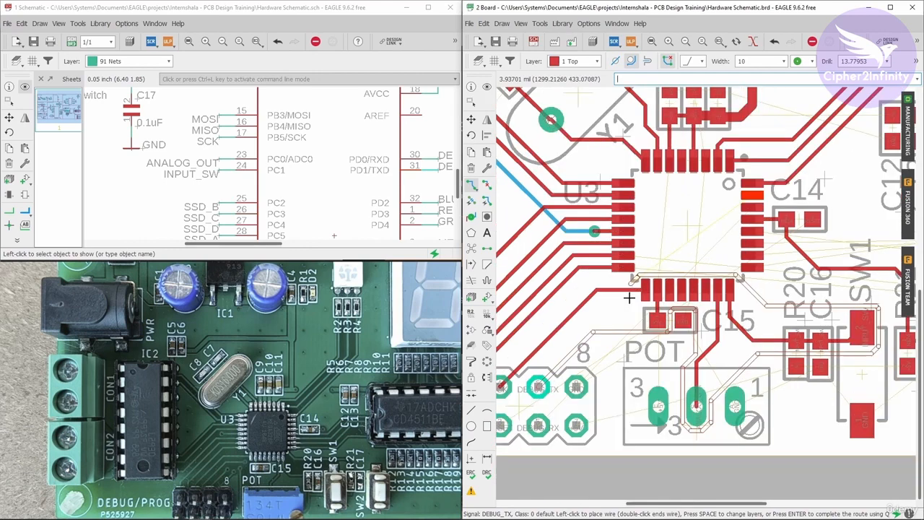
{"action": "scroll", "coordinate": [549, 382], "scroll_direction": "down", "scroll_amount": 4}
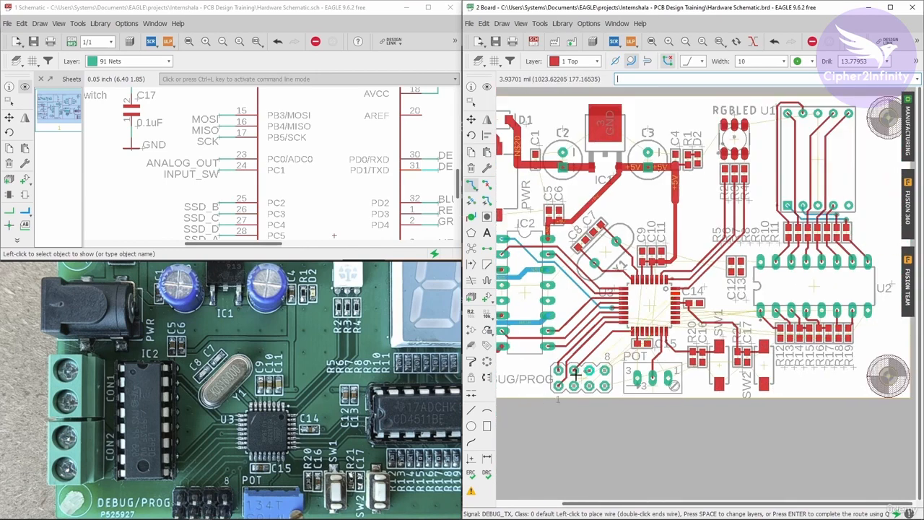
{"action": "key", "text": "Escape"}
- Route DEBUG_TX on layer 16 Bottom from its DEBUG/PROG header pin diagonally under U3 to a point just beside its U3 pad
{"action": "scroll", "coordinate": [558, 368], "scroll_direction": "up", "scroll_amount": 6}
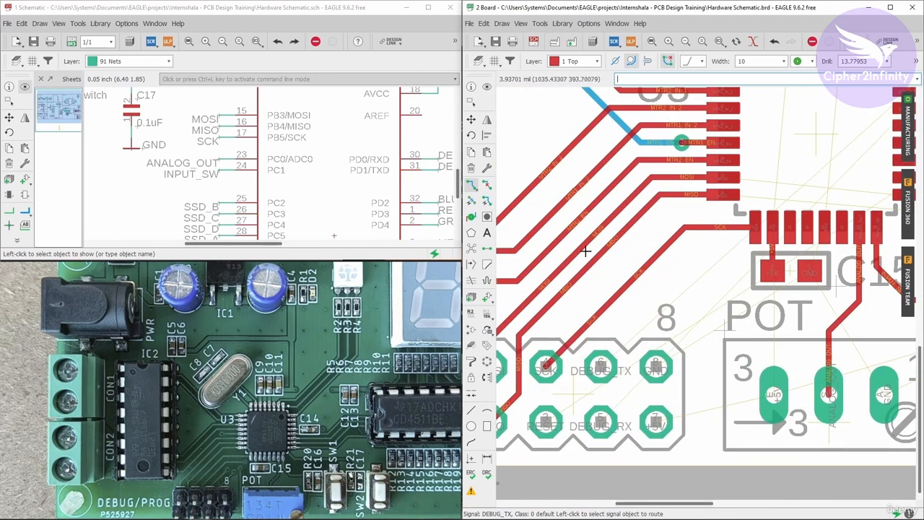
{"action": "scroll", "coordinate": [613, 350], "scroll_direction": "down", "scroll_amount": 2}
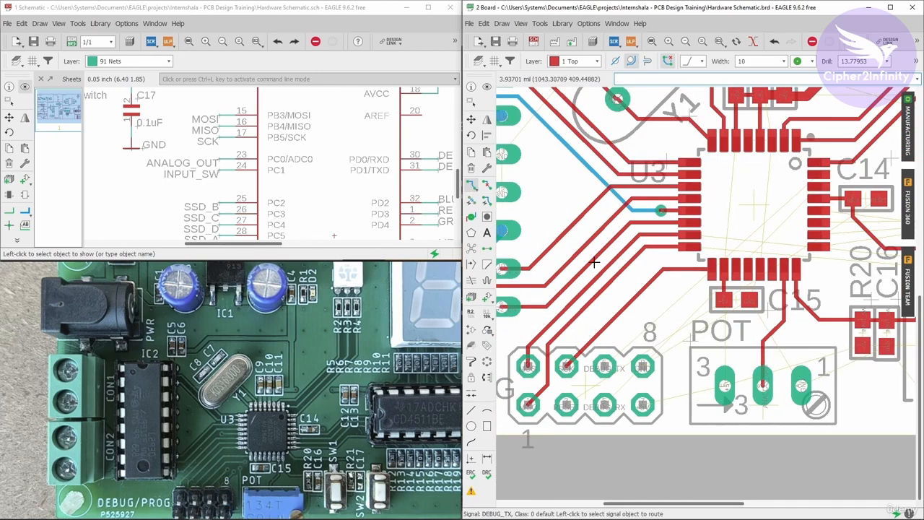
{"action": "left_click", "coordinate": [573, 62]}
{"action": "left_click", "coordinate": [575, 84]}
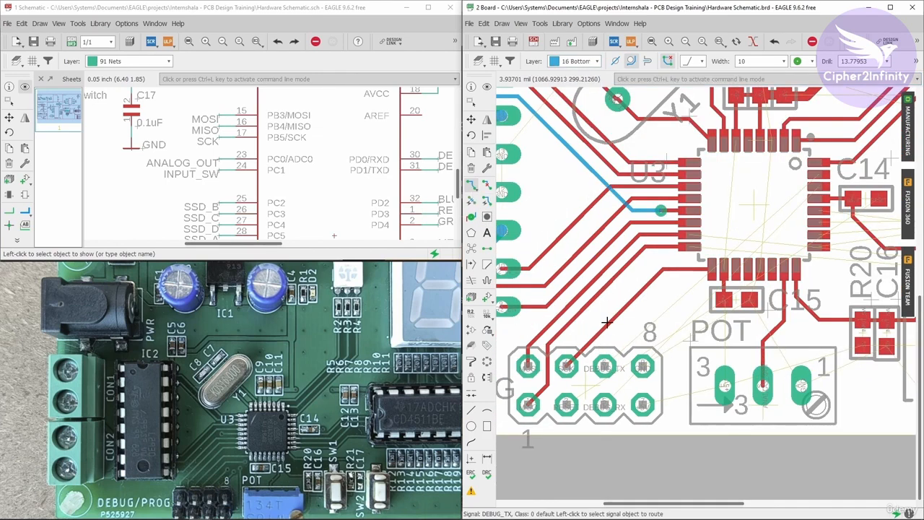
{"action": "left_click", "coordinate": [605, 364]}
{"action": "scroll", "coordinate": [649, 325], "scroll_direction": "up", "scroll_amount": 2}
{"action": "scroll", "coordinate": [701, 258], "scroll_direction": "down", "scroll_amount": 2}
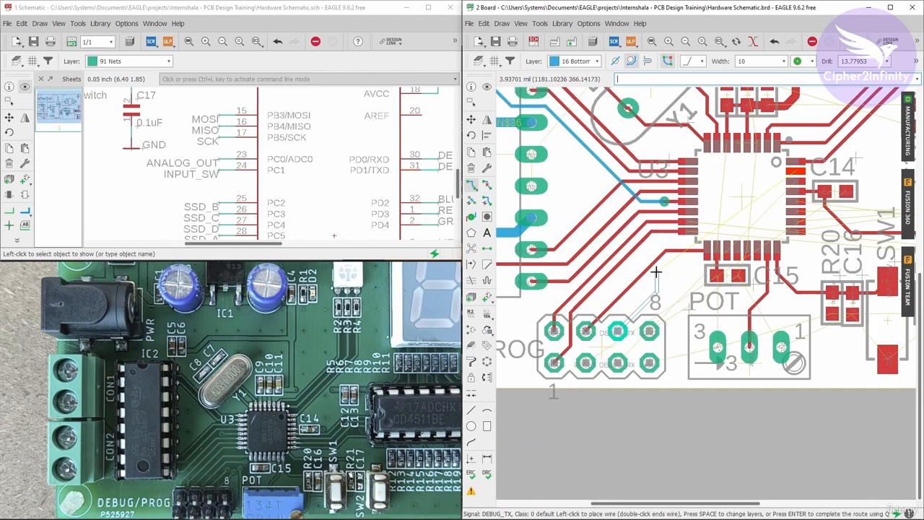
{"action": "scroll", "coordinate": [778, 161], "scroll_direction": "up", "scroll_amount": 3}
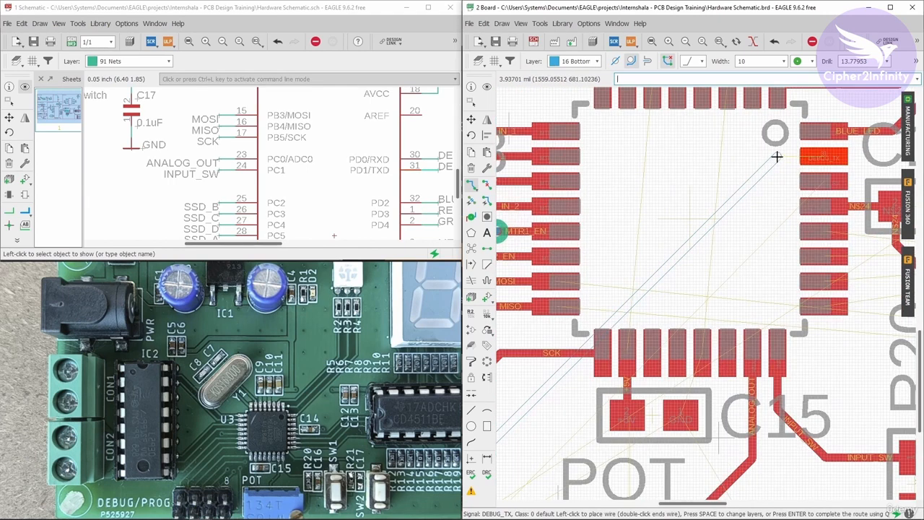
{"action": "left_click", "coordinate": [777, 156]}
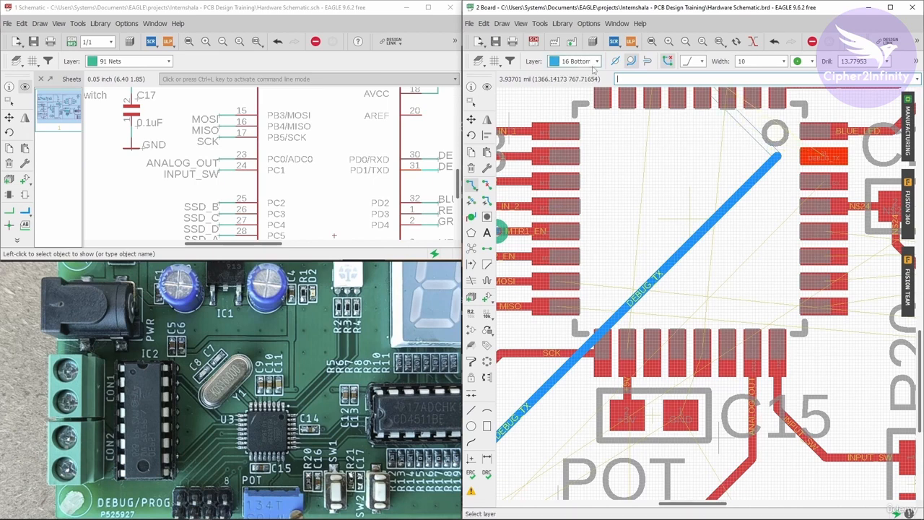
- Place a via at the end of the DEBUG_TX trace and connect it on layer 1 Top to its U3 pad
{"action": "left_click", "coordinate": [584, 62]}
{"action": "left_click", "coordinate": [575, 83]}
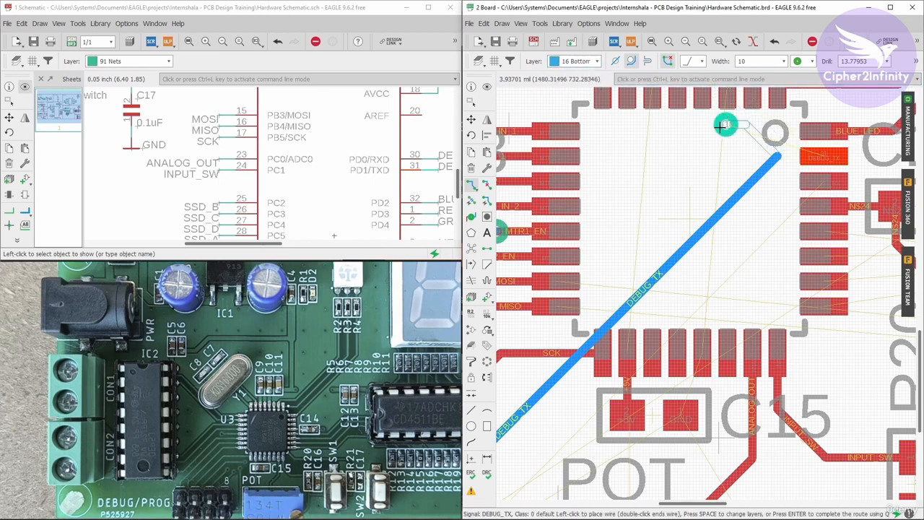
{"action": "left_click", "coordinate": [774, 154]}
{"action": "key", "text": "space"}
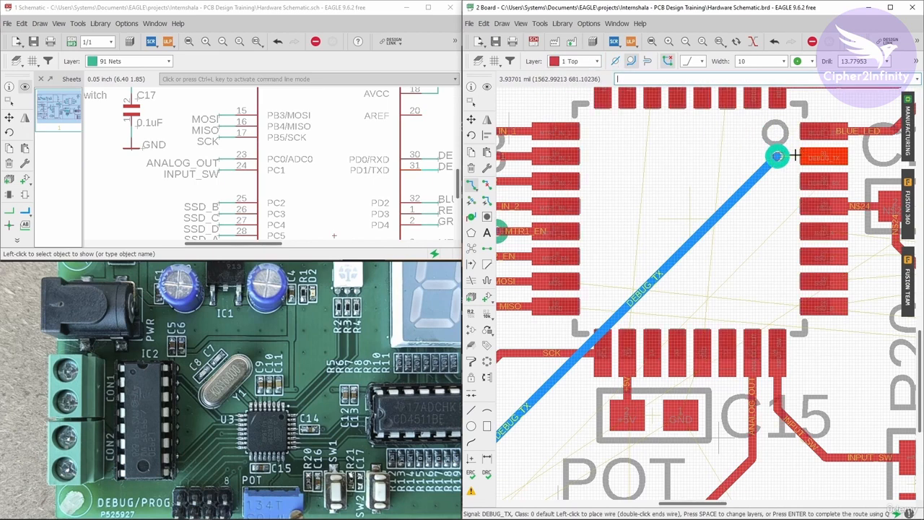
{"action": "left_click", "coordinate": [830, 156]}
{"action": "scroll", "coordinate": [718, 208], "scroll_direction": "down", "scroll_amount": 5}
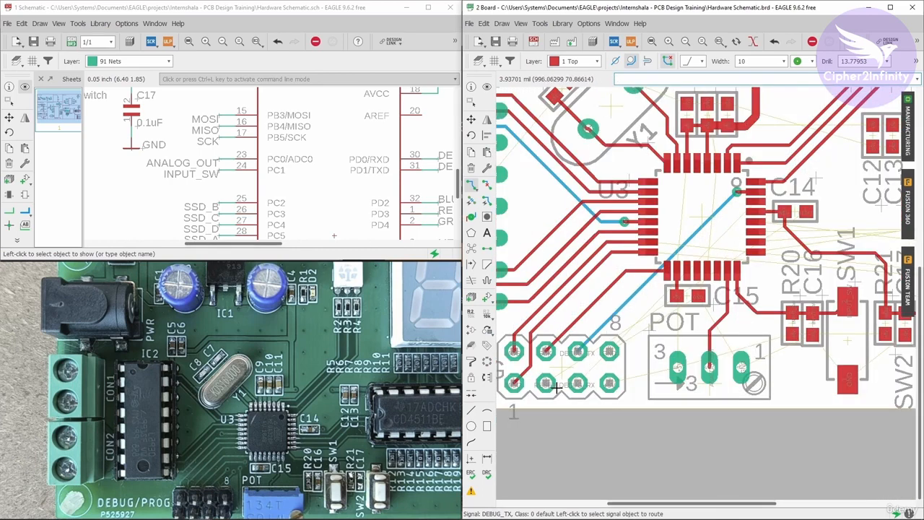
{"action": "scroll", "coordinate": [556, 387], "scroll_direction": "up", "scroll_amount": 2}
{"action": "left_click", "coordinate": [592, 378]}
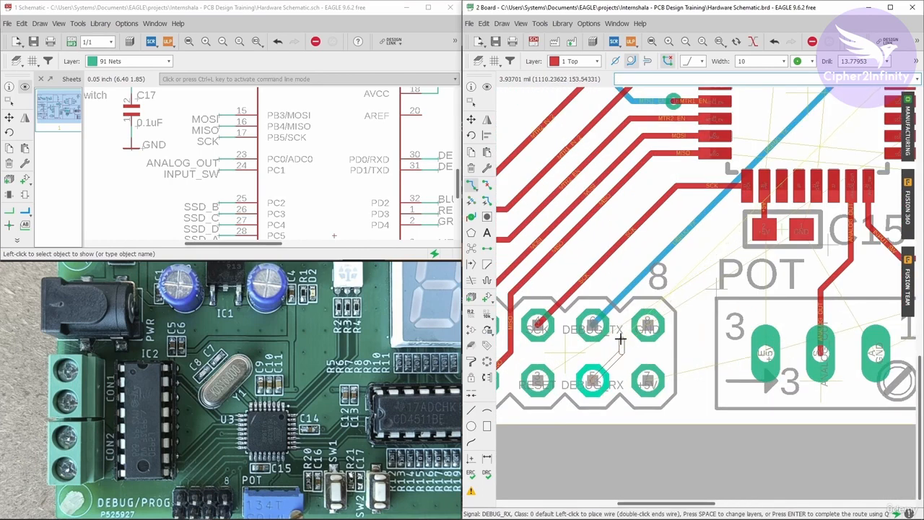
{"action": "scroll", "coordinate": [570, 387], "scroll_direction": "down", "scroll_amount": 3}
{"action": "scroll", "coordinate": [570, 388], "scroll_direction": "up", "scroll_amount": 3}
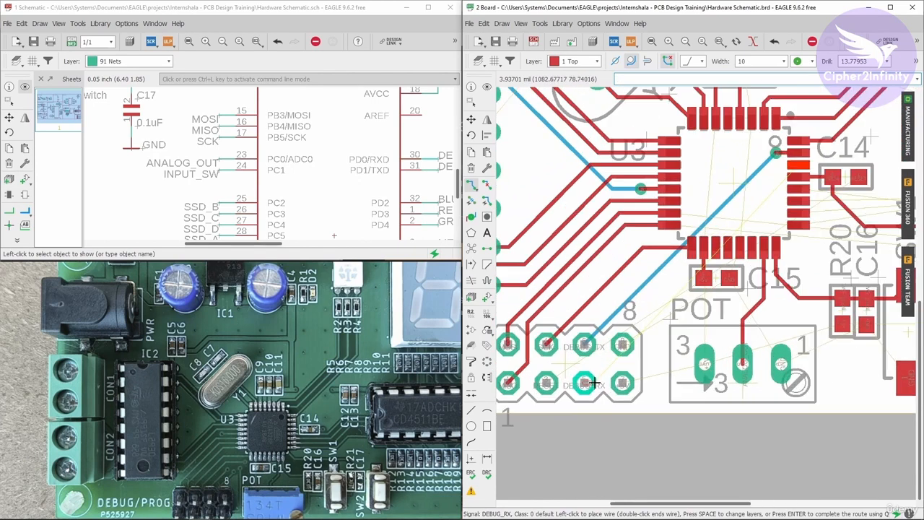
{"action": "key", "text": "Escape"}
{"action": "scroll", "coordinate": [591, 387], "scroll_direction": "down", "scroll_amount": 2}
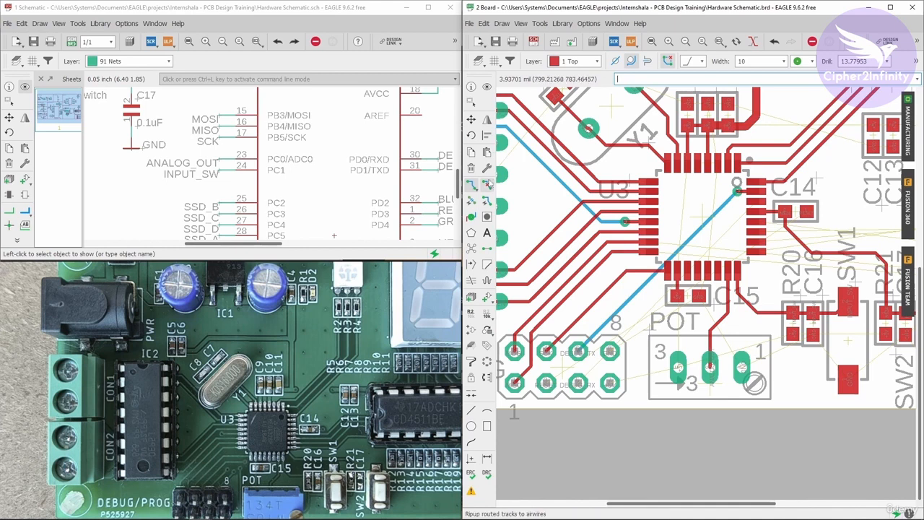
{"action": "left_click", "coordinate": [579, 383]}
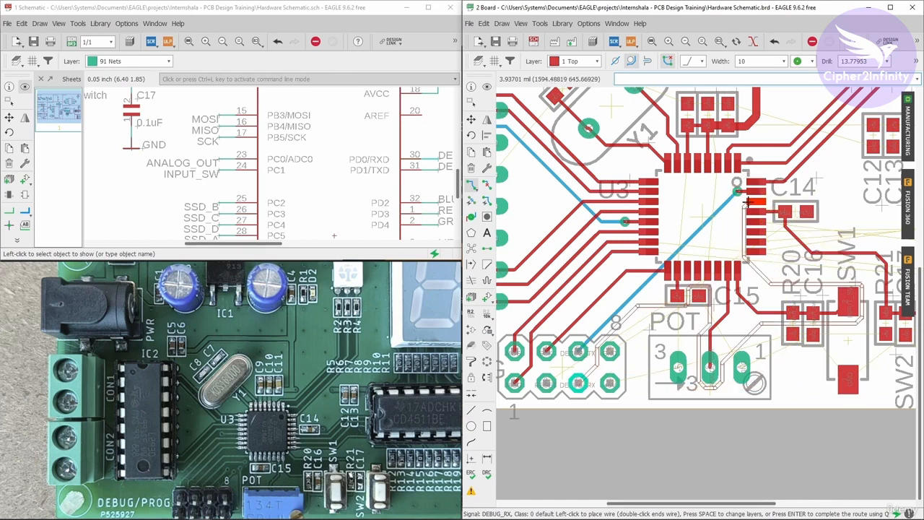
{"action": "scroll", "coordinate": [589, 384], "scroll_direction": "up", "scroll_amount": 2}
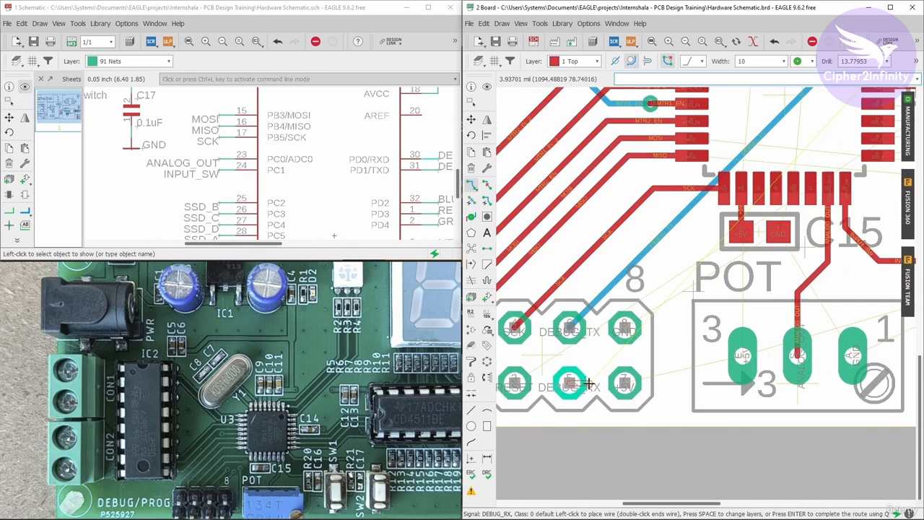
- Route DEBUG_RX on layer 16 Bottom from DEBUG/PROG header pin 5, parallel to DEBUG_TX, to a point just beside its U3 pad
{"action": "left_click", "coordinate": [574, 61]}
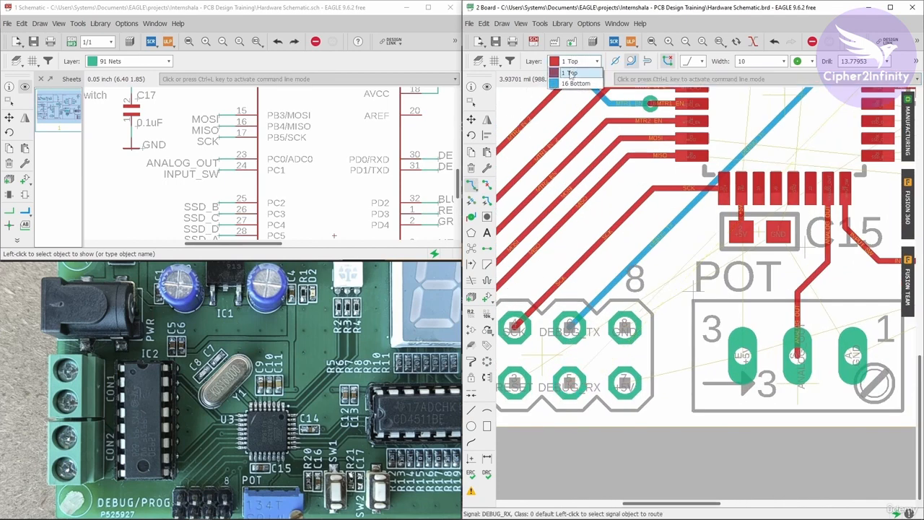
{"action": "left_click", "coordinate": [575, 83]}
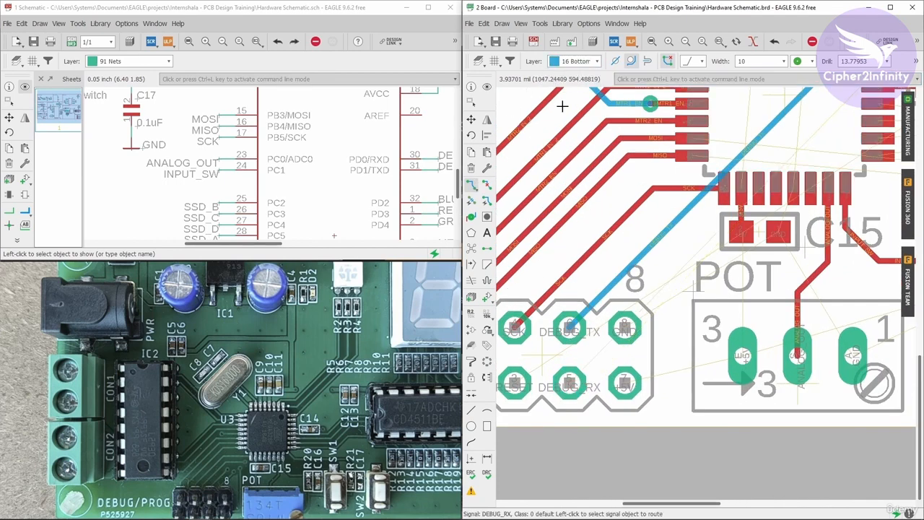
{"action": "left_click", "coordinate": [570, 385]}
{"action": "scroll", "coordinate": [575, 367], "scroll_direction": "up", "scroll_amount": 2}
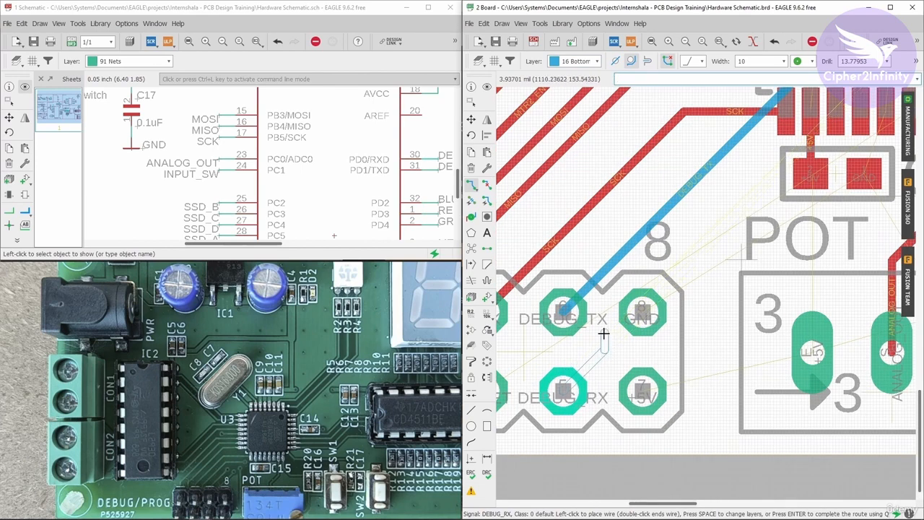
{"action": "left_click", "coordinate": [605, 332]}
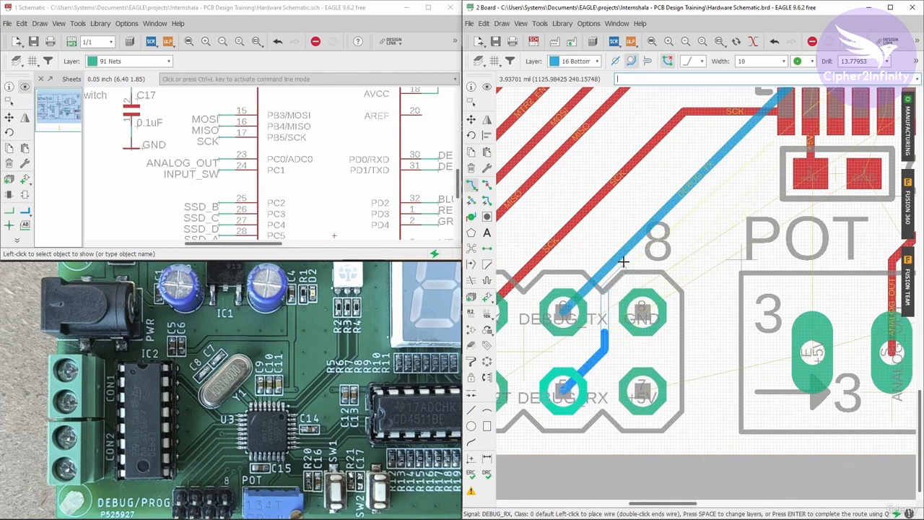
{"action": "left_click", "coordinate": [659, 243]}
{"action": "scroll", "coordinate": [571, 312], "scroll_direction": "down", "scroll_amount": 2}
{"action": "scroll", "coordinate": [722, 181], "scroll_direction": "up", "scroll_amount": 5}
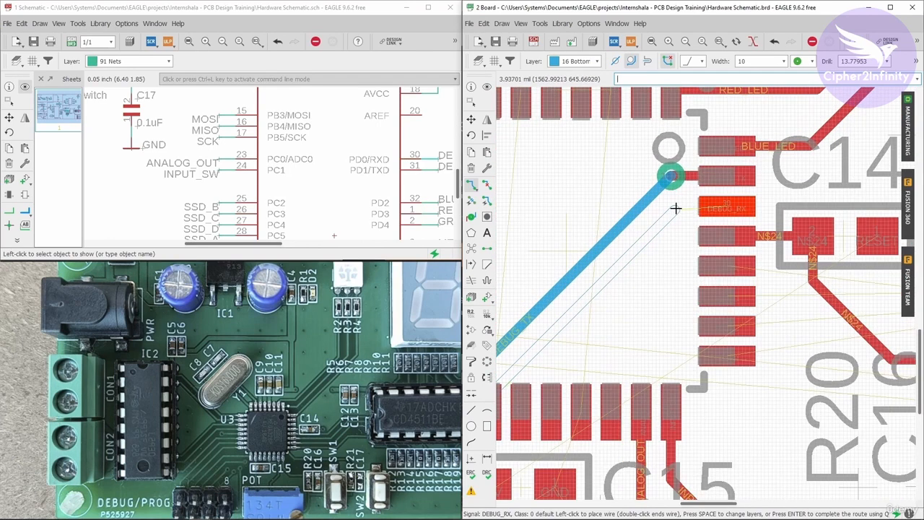
{"action": "left_click", "coordinate": [675, 208]}
- Place a via at the end of the DEBUG_RX trace and connect it on layer 1 Top to its U3 pad
{"action": "left_click", "coordinate": [575, 60]}
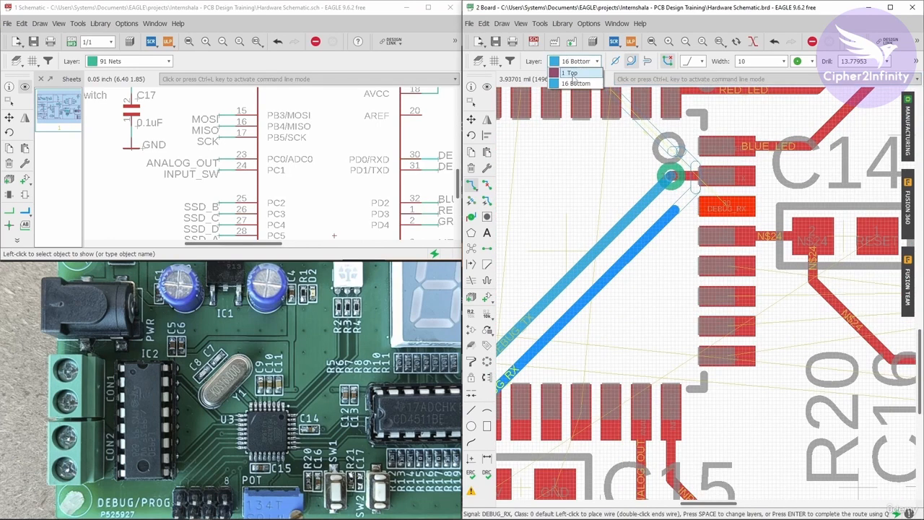
{"action": "left_click", "coordinate": [573, 73]}
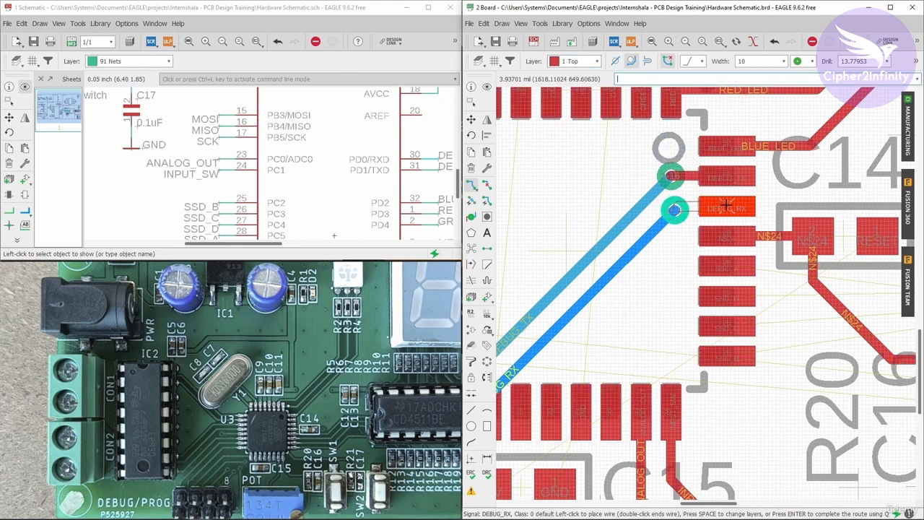
{"action": "left_click", "coordinate": [726, 207]}
{"action": "scroll", "coordinate": [729, 210], "scroll_direction": "down", "scroll_amount": 4}
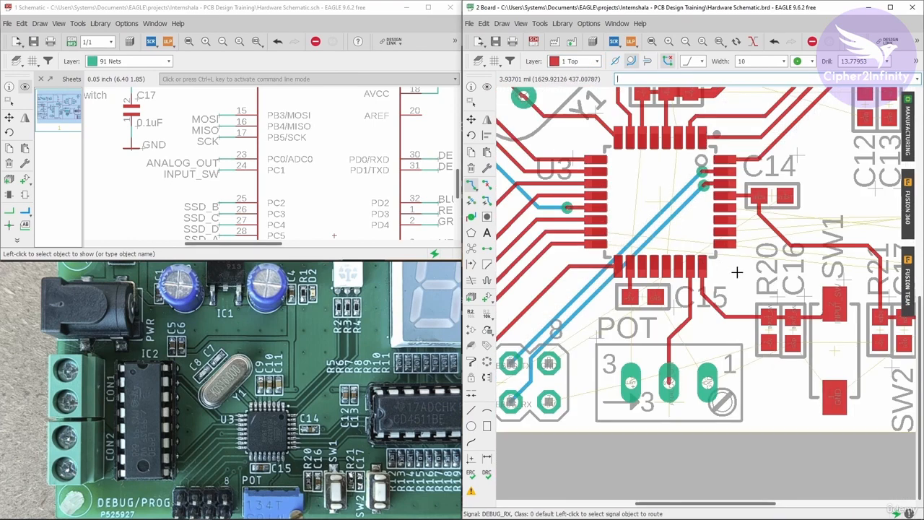
- Move the DEBUG_RX via beside U3 farther from the DEBUG_TX via and shift the diagonal bottom-layer trace to meet it
{"action": "scroll", "coordinate": [621, 318], "scroll_direction": "up", "scroll_amount": 5}
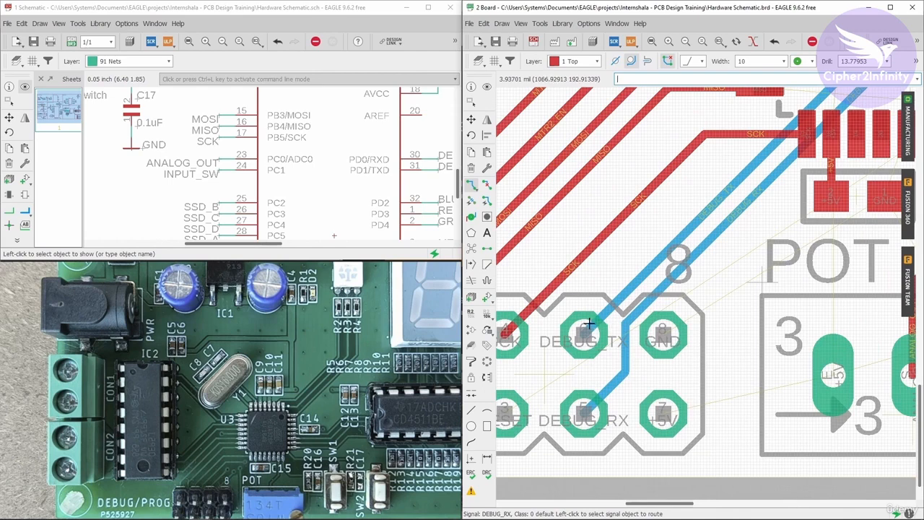
{"action": "scroll", "coordinate": [594, 320], "scroll_direction": "down", "scroll_amount": 3}
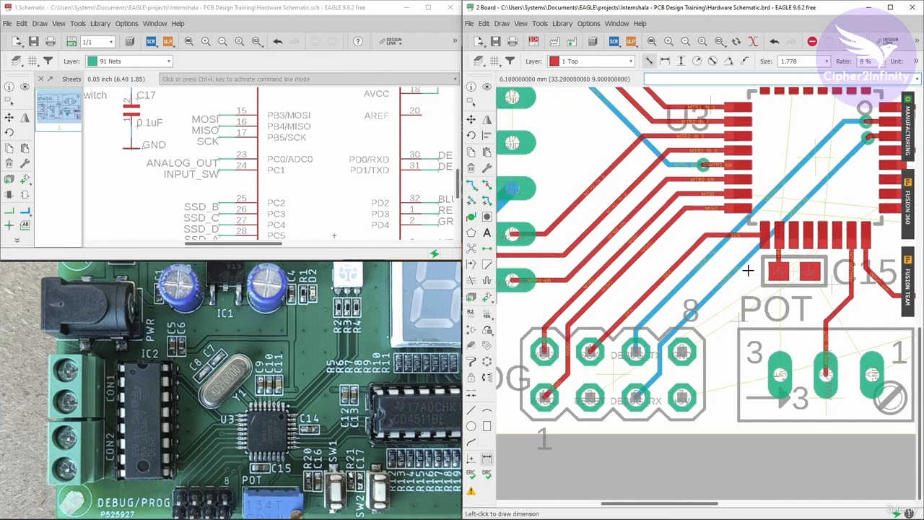
{"action": "scroll", "coordinate": [734, 275], "scroll_direction": "up", "scroll_amount": 1}
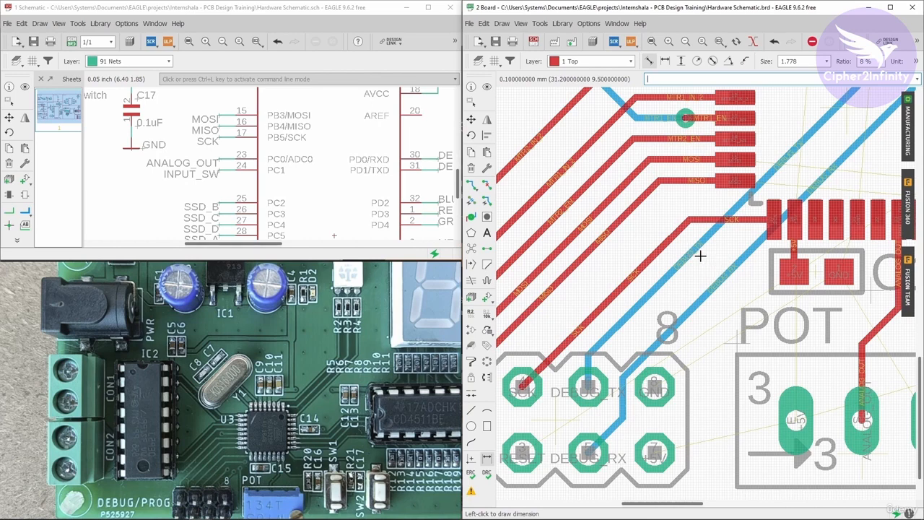
{"action": "scroll", "coordinate": [664, 286], "scroll_direction": "down", "scroll_amount": 1}
{"action": "scroll", "coordinate": [700, 274], "scroll_direction": "up", "scroll_amount": 1}
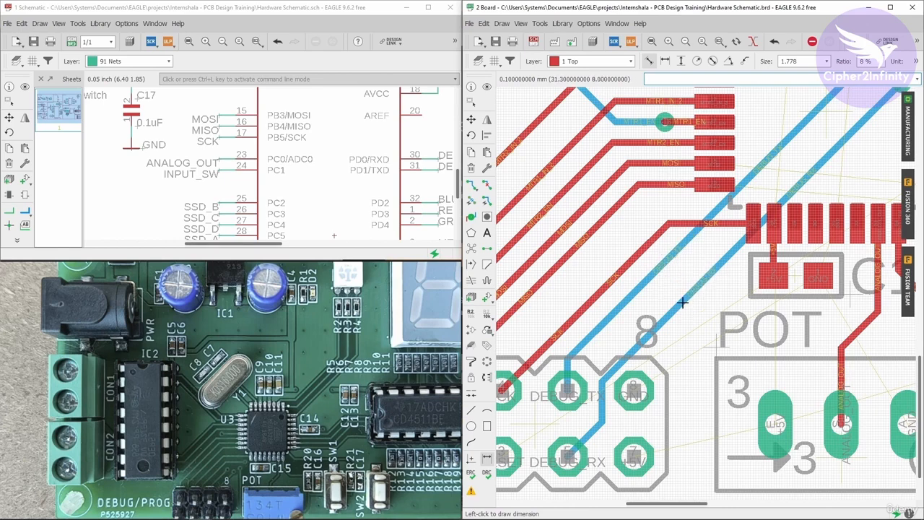
{"action": "scroll", "coordinate": [547, 326], "scroll_direction": "down", "scroll_amount": 2}
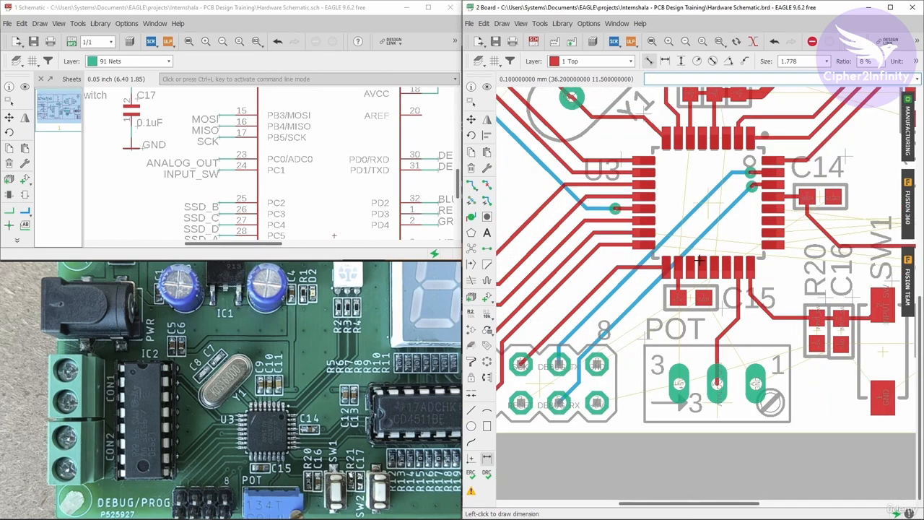
{"action": "left_click", "coordinate": [471, 119]}
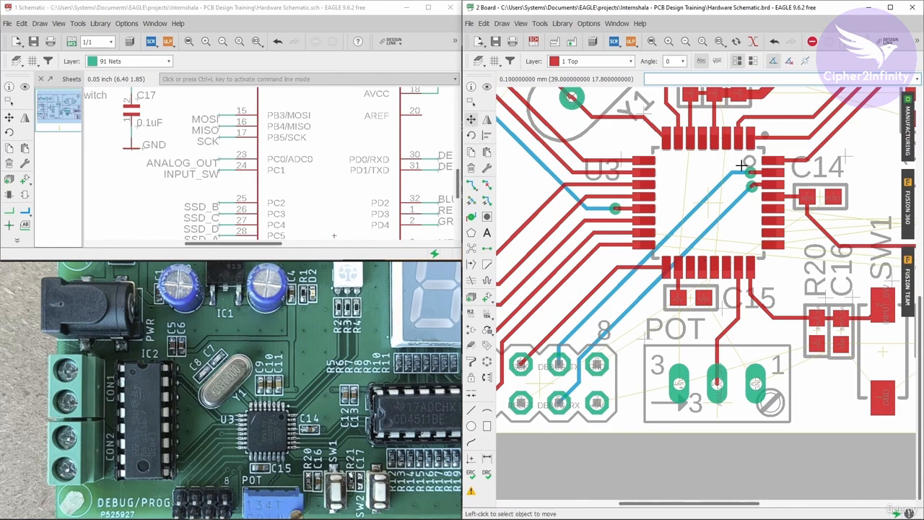
{"action": "scroll", "coordinate": [754, 188], "scroll_direction": "up", "scroll_amount": 5}
{"action": "left_click", "coordinate": [762, 205]}
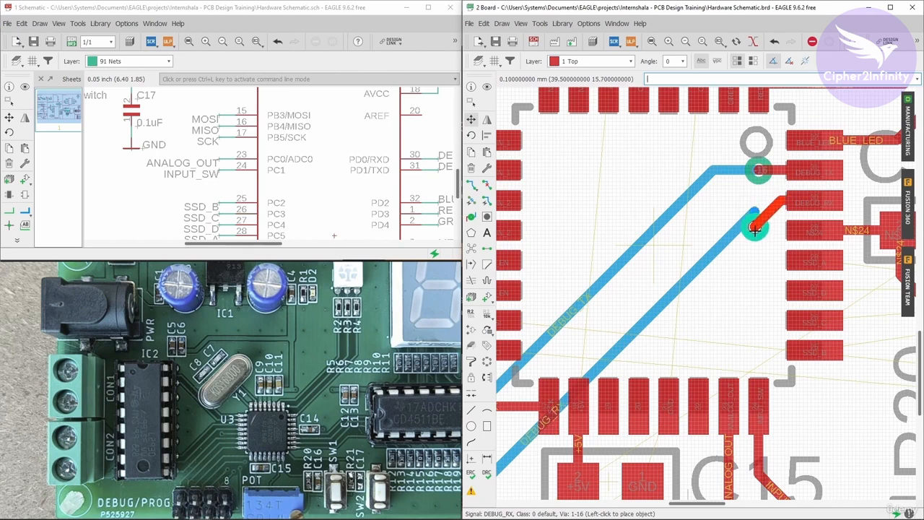
{"action": "left_click", "coordinate": [754, 231]}
{"action": "left_click", "coordinate": [737, 236]}
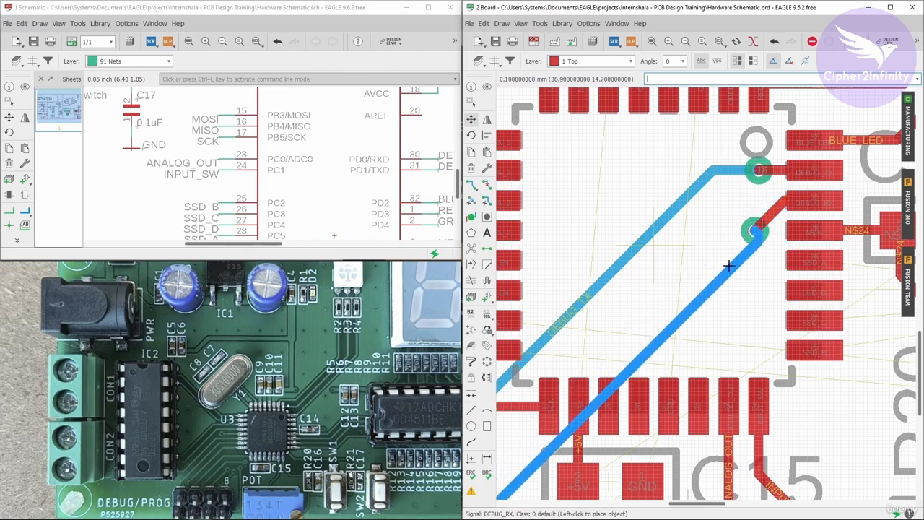
{"action": "left_click", "coordinate": [739, 195]}
{"action": "scroll", "coordinate": [738, 166], "scroll_direction": "down", "scroll_amount": 4}
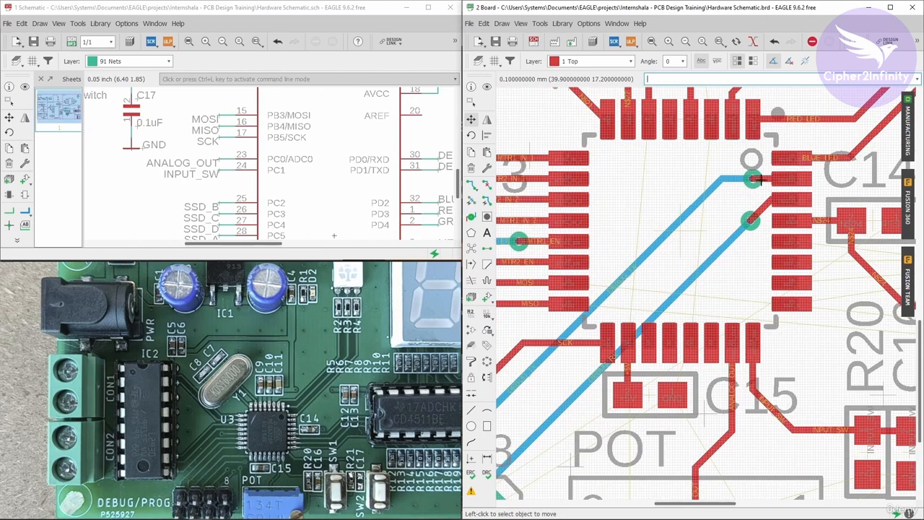
- Move the vertical DEBUG_RX segment between the DEBUG/PROG header pins closer to the DEBUG_TX pin
{"action": "scroll", "coordinate": [570, 310], "scroll_direction": "up", "scroll_amount": 4}
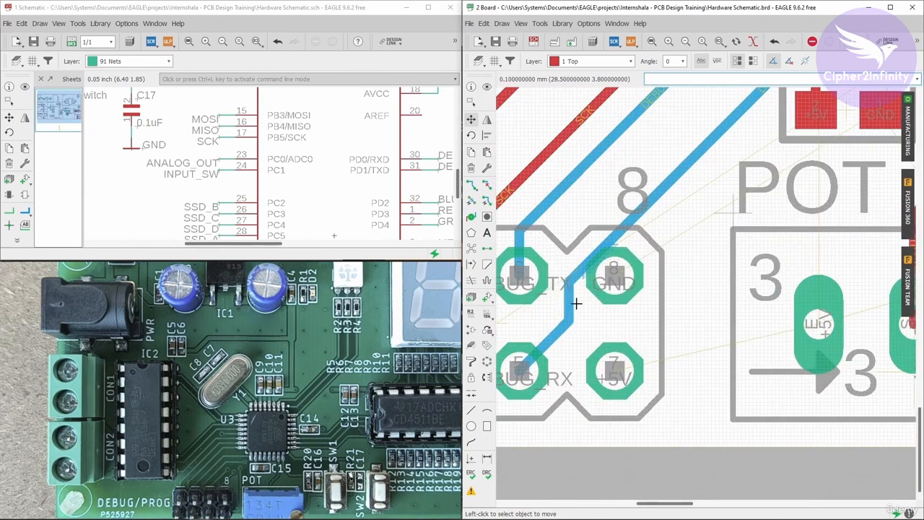
{"action": "left_click", "coordinate": [563, 305]}
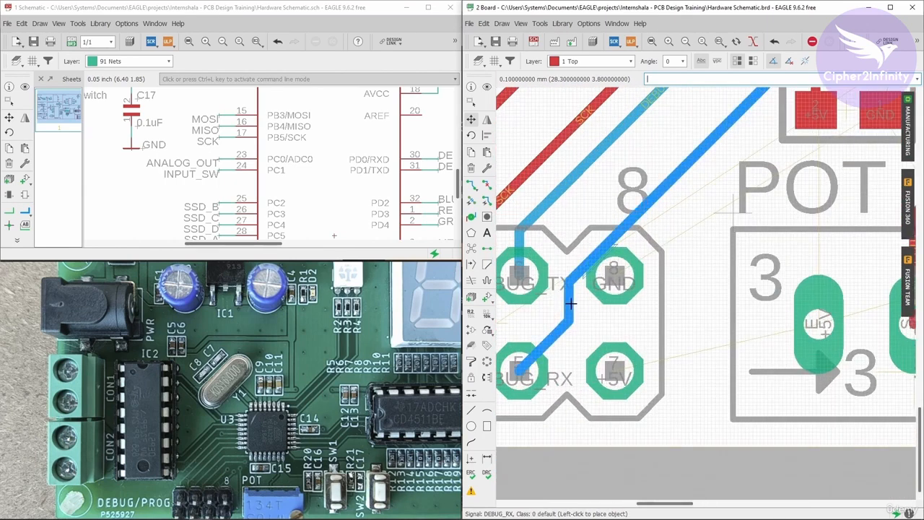
{"action": "left_click", "coordinate": [596, 235]}
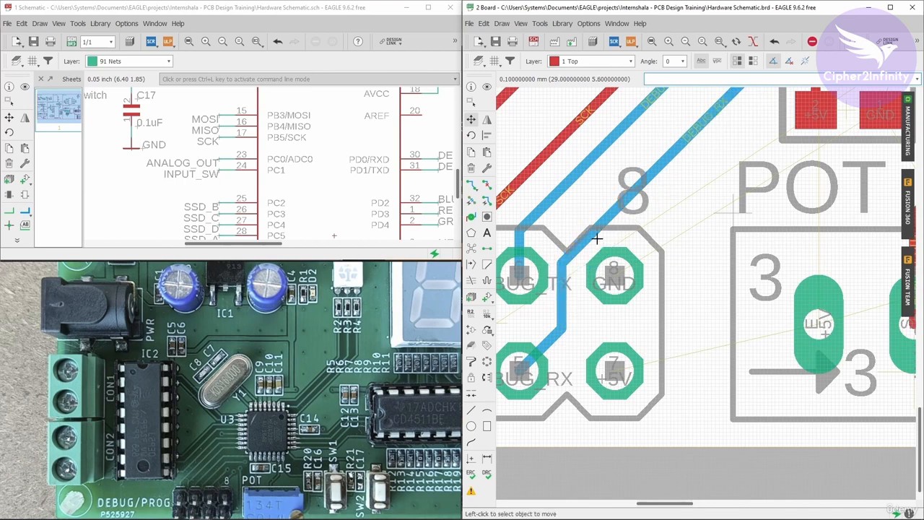
{"action": "scroll", "coordinate": [596, 235], "scroll_direction": "down", "scroll_amount": 4}
{"action": "scroll", "coordinate": [682, 163], "scroll_direction": "up", "scroll_amount": 4}
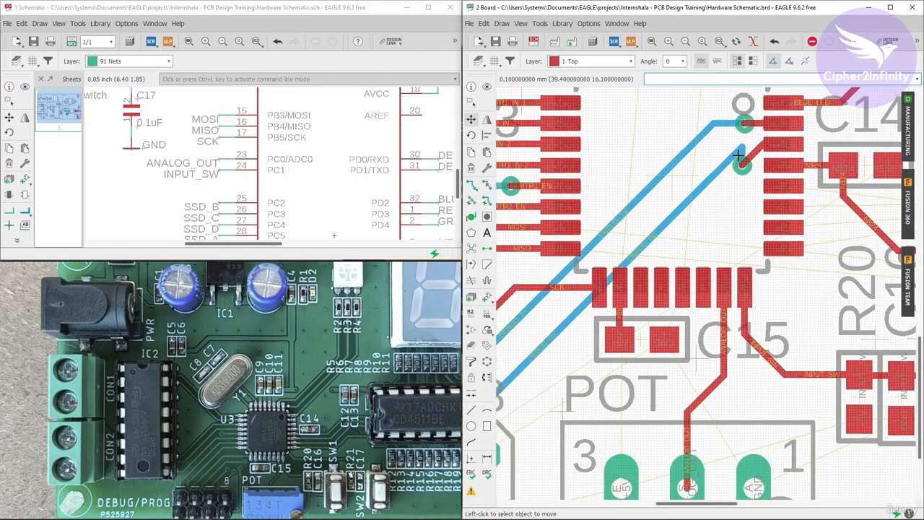
- Rip up the diagonal DEBUG_RX segment running from the DEBUG/PROG header to U3
{"action": "left_click", "coordinate": [486, 185]}
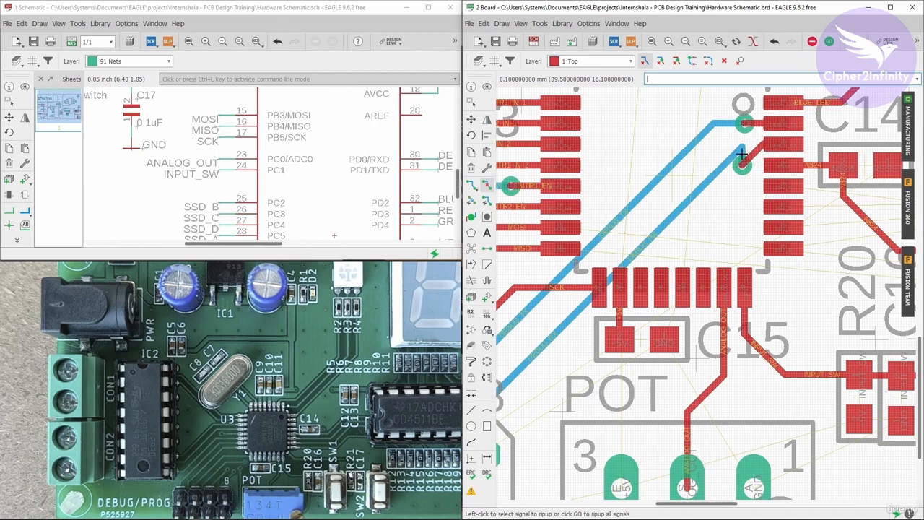
{"action": "left_click", "coordinate": [740, 158]}
{"action": "scroll", "coordinate": [573, 295], "scroll_direction": "down", "scroll_amount": 2}
{"action": "scroll", "coordinate": [526, 368], "scroll_direction": "up", "scroll_amount": 3}
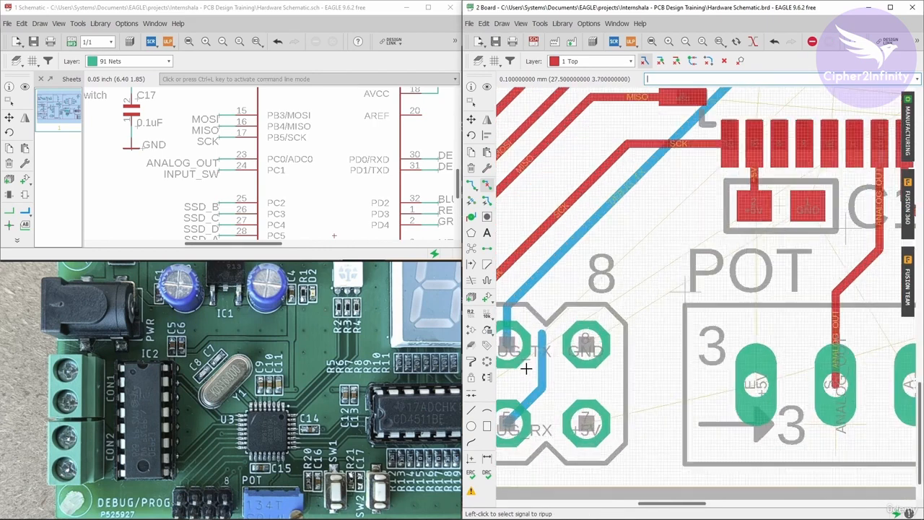
- Move the remaining vertical DEBUG_RX segment slightly toward the GND pin, between the two header pin columns
{"action": "scroll", "coordinate": [526, 368], "scroll_direction": "up", "scroll_amount": 2}
{"action": "left_click", "coordinate": [471, 119]}
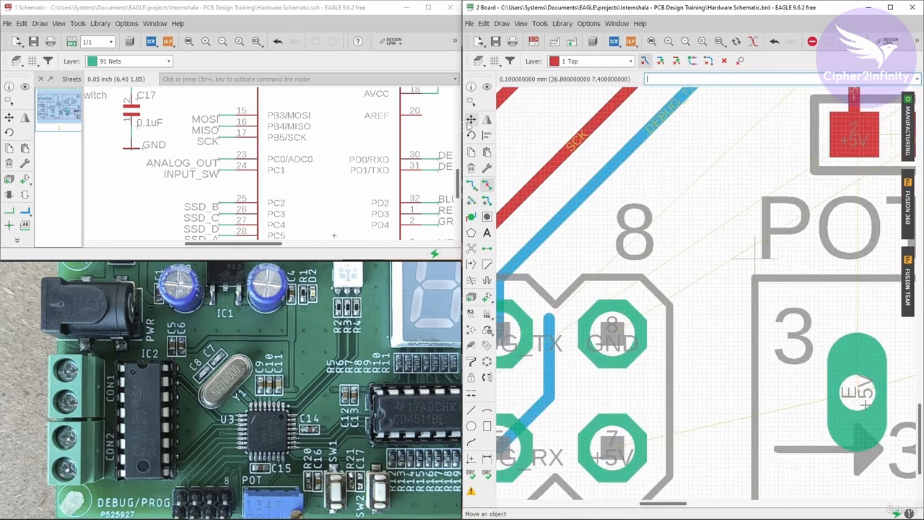
{"action": "left_click", "coordinate": [547, 358]}
{"action": "left_click", "coordinate": [555, 359]}
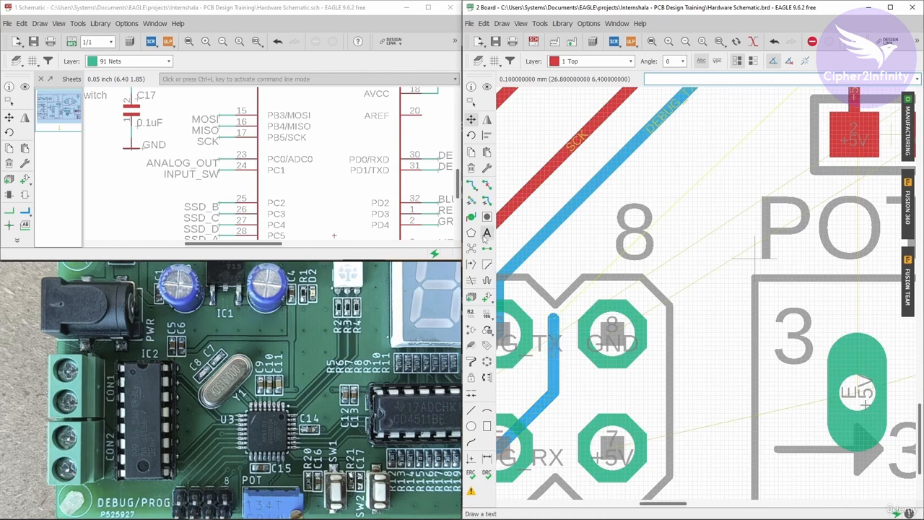
- Reroute DEBUG_RX on layer 16 Bottom from the end of its vertical header segment diagonally to the via beside its U3 pad
{"action": "left_click", "coordinate": [470, 185]}
{"action": "left_click", "coordinate": [553, 316]}
{"action": "scroll", "coordinate": [553, 316], "scroll_direction": "down", "scroll_amount": 2}
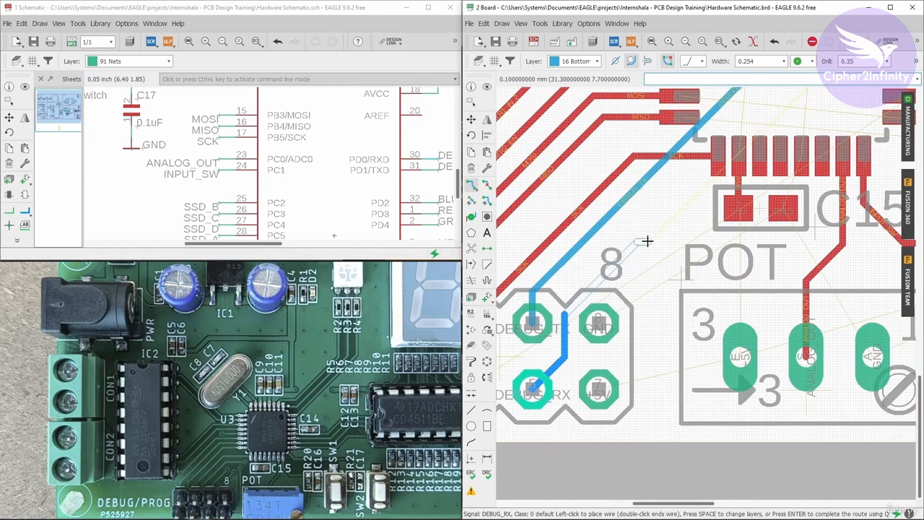
{"action": "scroll", "coordinate": [701, 185], "scroll_direction": "down", "scroll_amount": 2}
{"action": "scroll", "coordinate": [672, 180], "scroll_direction": "up", "scroll_amount": 3}
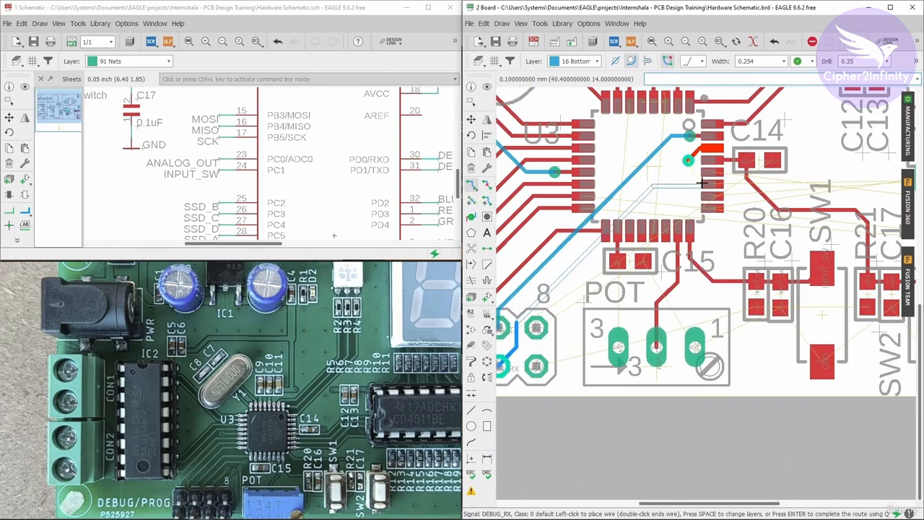
{"action": "left_click", "coordinate": [692, 149]}
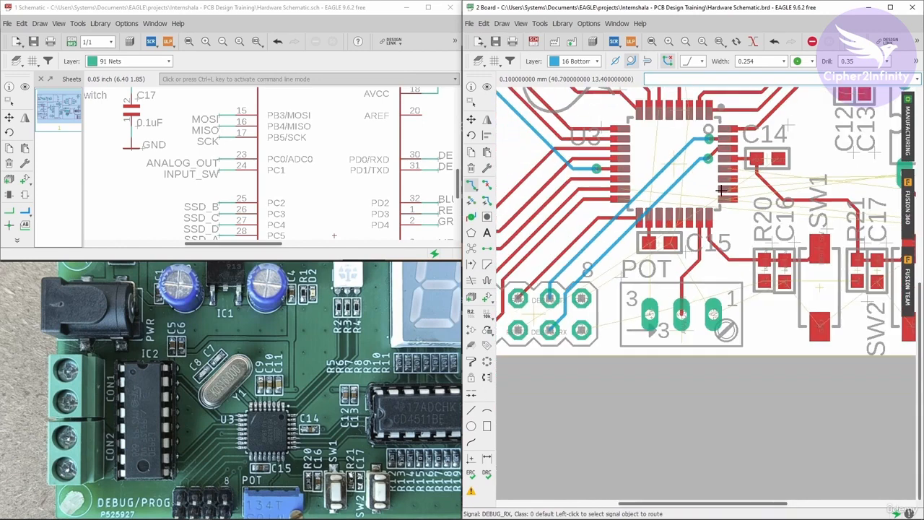
- Examine the DEBUG_TX and DEBUG_RX traces, the whole board layout and the still unrouted pins of the DEBUG/PROG header
{"action": "scroll", "coordinate": [693, 151], "scroll_direction": "down", "scroll_amount": 2}
{"action": "scroll", "coordinate": [563, 285], "scroll_direction": "up", "scroll_amount": 2}
{"action": "left_click", "coordinate": [470, 119]}
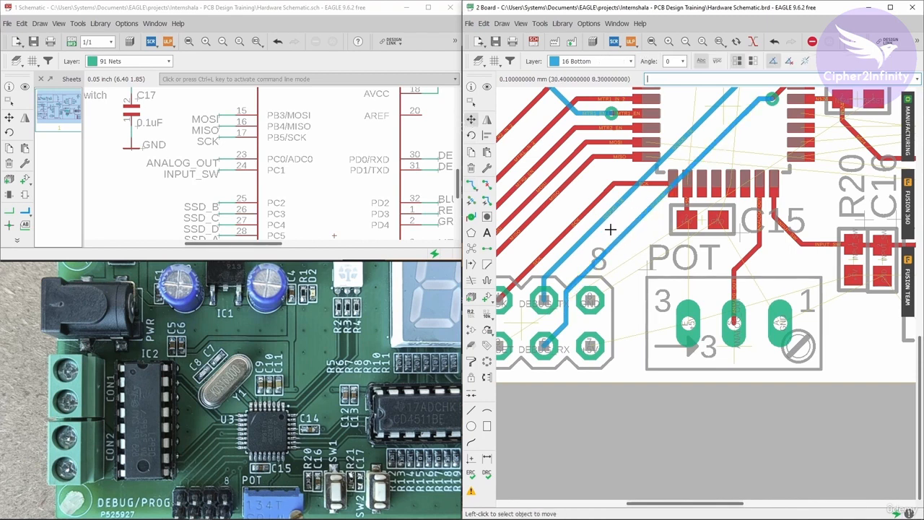
{"action": "scroll", "coordinate": [619, 304], "scroll_direction": "down", "scroll_amount": 2}
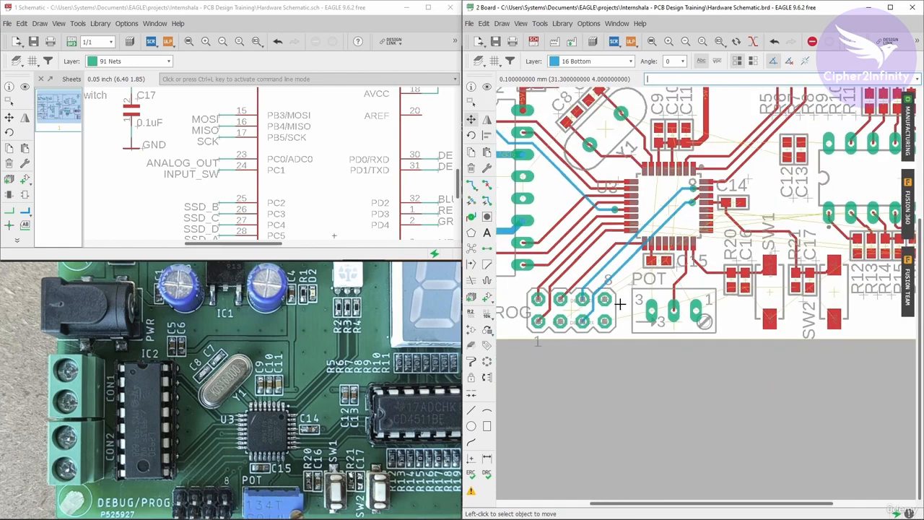
{"action": "scroll", "coordinate": [596, 290], "scroll_direction": "down", "scroll_amount": 1}
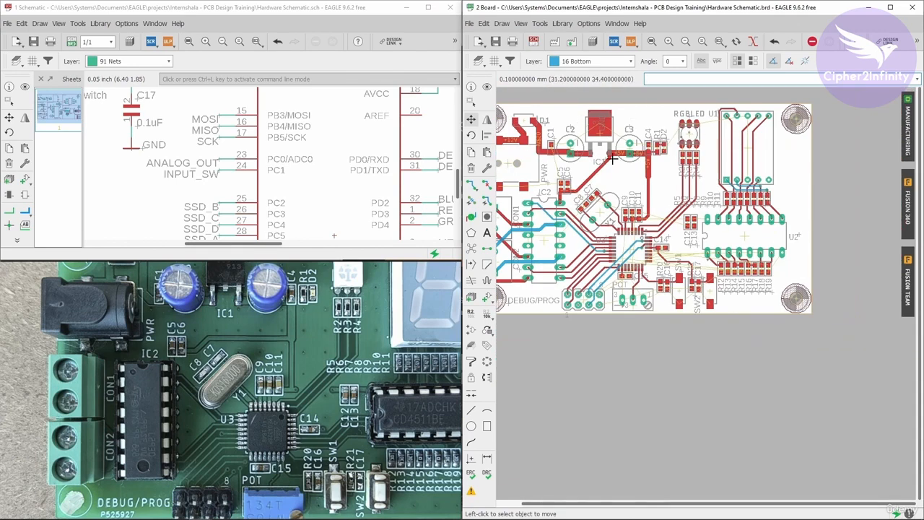
{"action": "scroll", "coordinate": [614, 281], "scroll_direction": "up", "scroll_amount": 3}
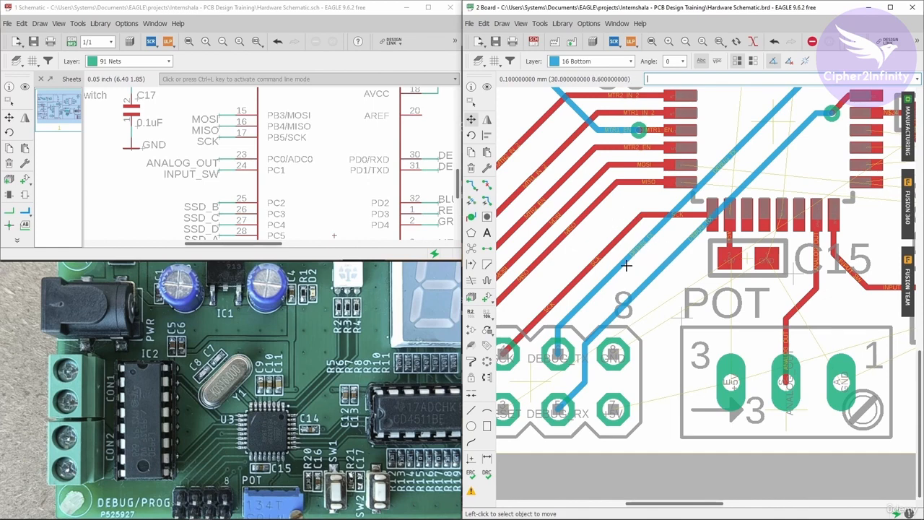
{"action": "scroll", "coordinate": [635, 330], "scroll_direction": "down", "scroll_amount": 5}
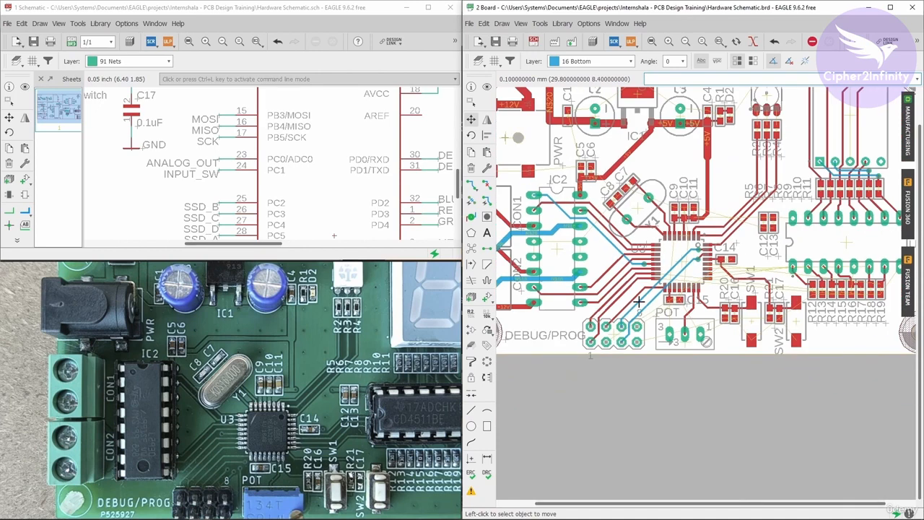
{"action": "scroll", "coordinate": [638, 301], "scroll_direction": "up", "scroll_amount": 5}
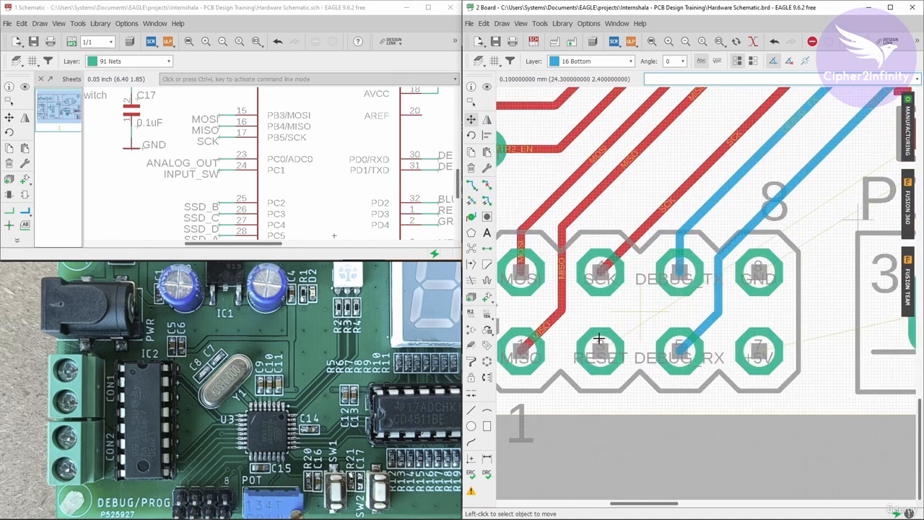
{"action": "left_click", "coordinate": [470, 185]}
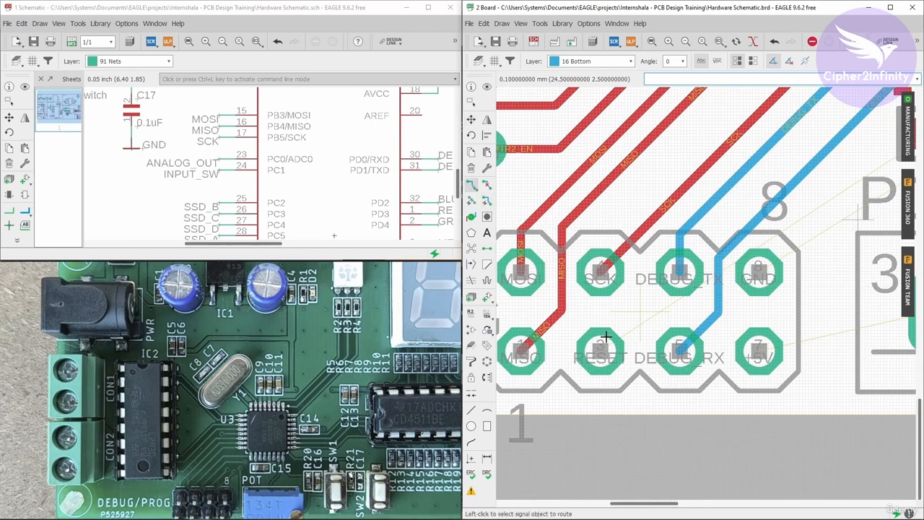
{"action": "left_click", "coordinate": [592, 346]}
{"action": "scroll", "coordinate": [592, 346], "scroll_direction": "down", "scroll_amount": 2}
{"action": "scroll", "coordinate": [592, 346], "scroll_direction": "down", "scroll_amount": 2}
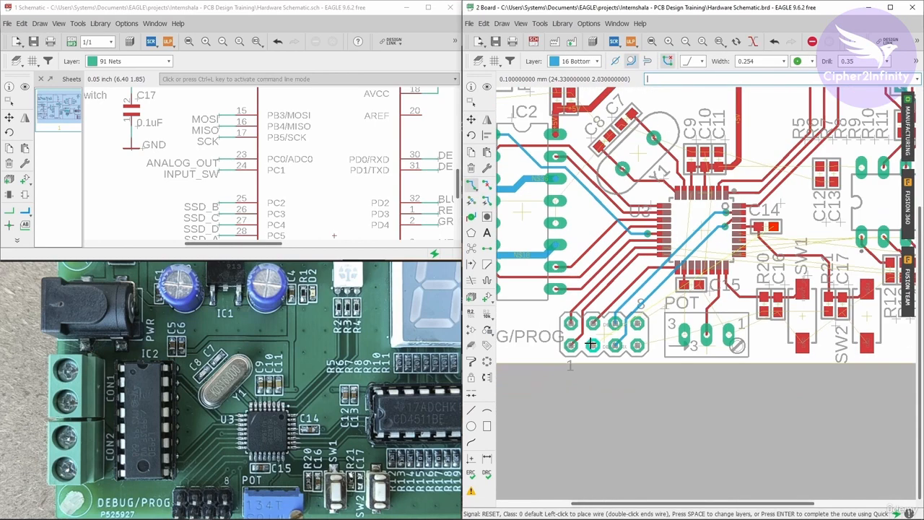
{"action": "scroll", "coordinate": [662, 370], "scroll_direction": "up", "scroll_amount": 5}
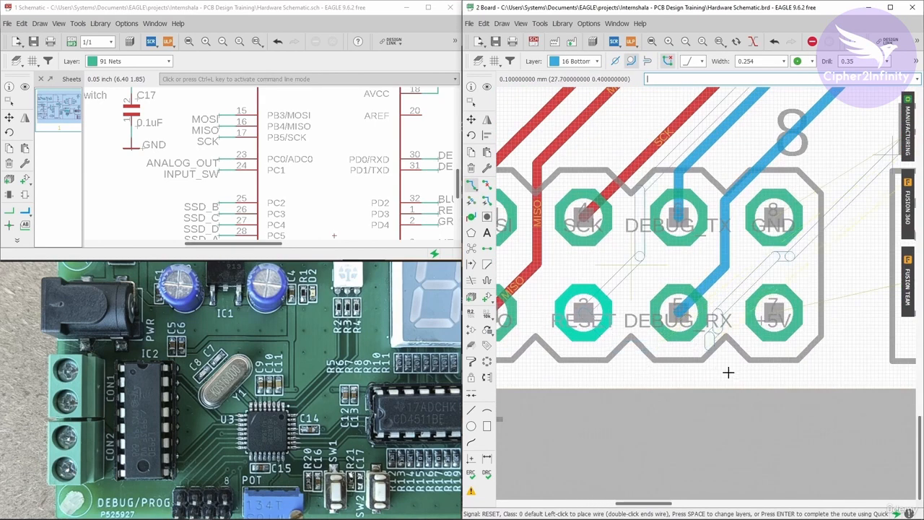
{"action": "scroll", "coordinate": [599, 310], "scroll_direction": "down", "scroll_amount": 3}
{"action": "key", "text": "Escape"}
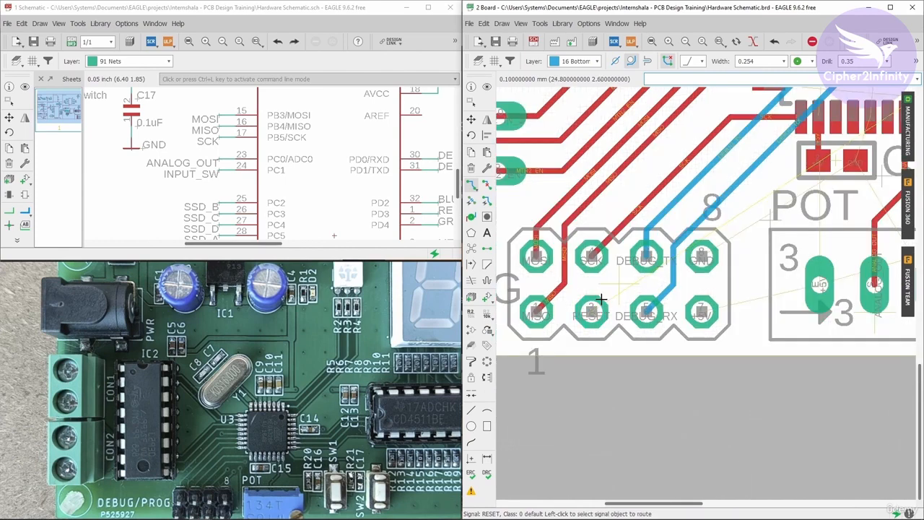
- Route RESET on layer 1 Top from its DEBUG/PROG header pin, running horizontally between the two pin rows toward the GND and +5V pins
{"action": "left_click", "coordinate": [577, 60]}
{"action": "left_click", "coordinate": [570, 73]}
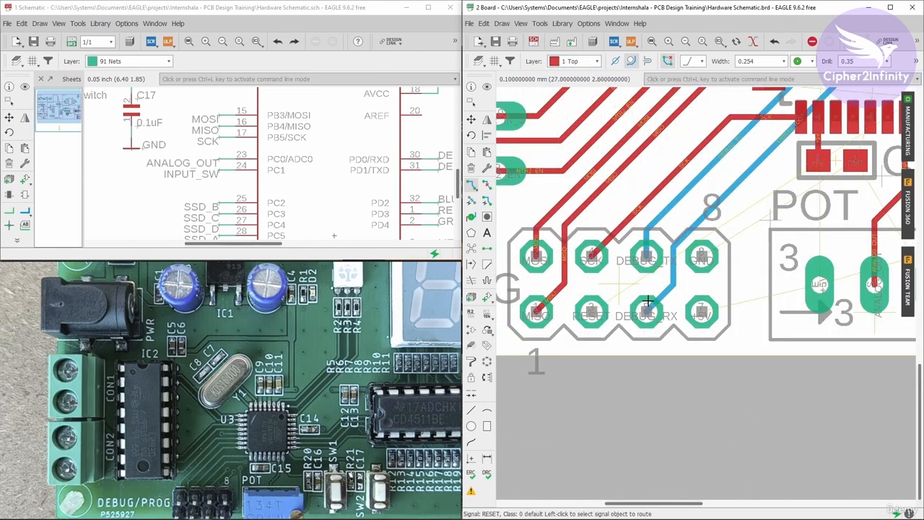
{"action": "left_click", "coordinate": [592, 310]}
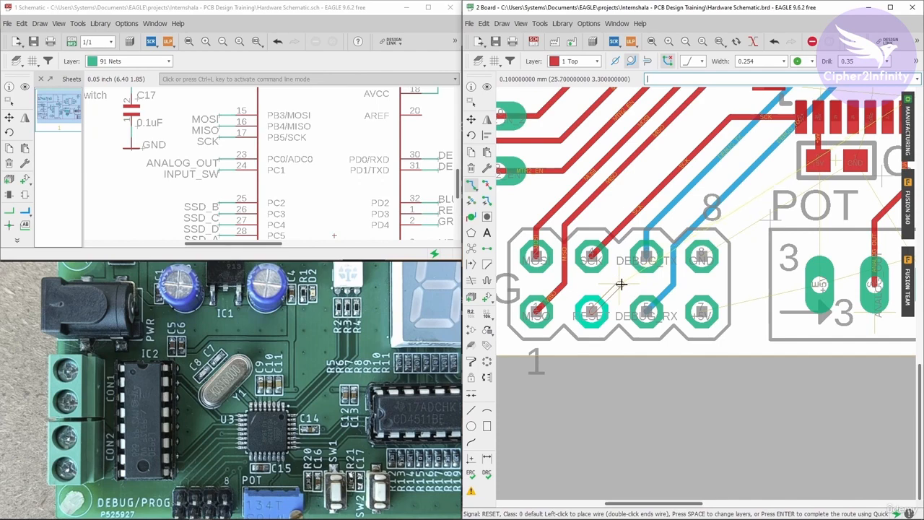
{"action": "scroll", "coordinate": [620, 285], "scroll_direction": "down", "scroll_amount": 5}
{"action": "scroll", "coordinate": [613, 295], "scroll_direction": "up", "scroll_amount": 4}
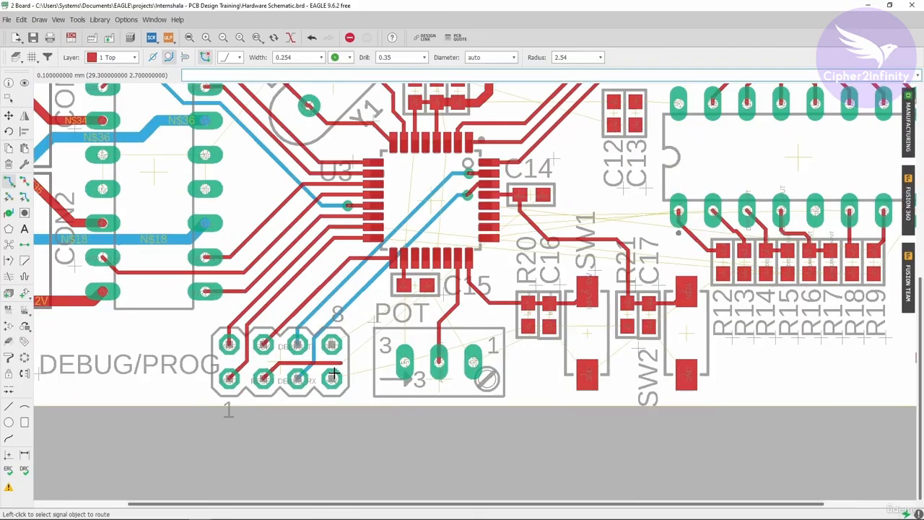
{"action": "scroll", "coordinate": [331, 333], "scroll_direction": "up", "scroll_amount": 2}
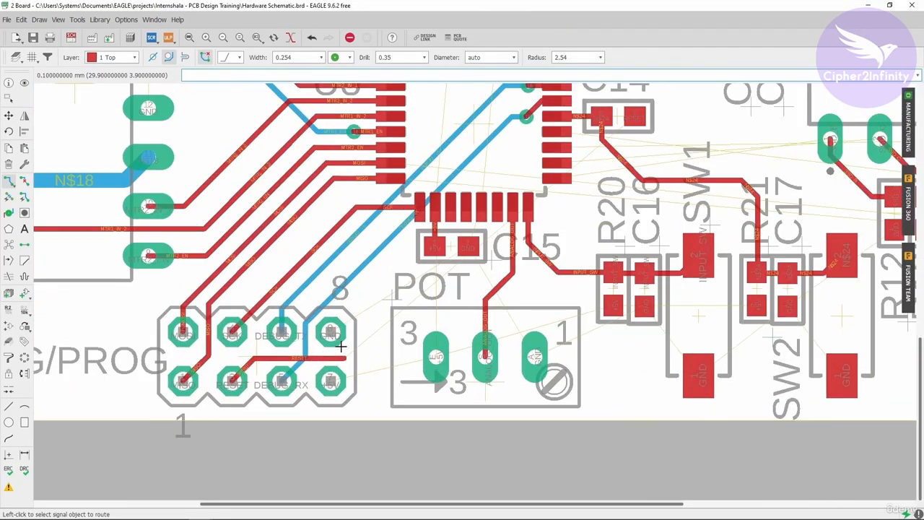
- Extend the RESET trace just past the header outline and change to layer 16 Bottom through a via there
{"action": "left_click", "coordinate": [343, 358]}
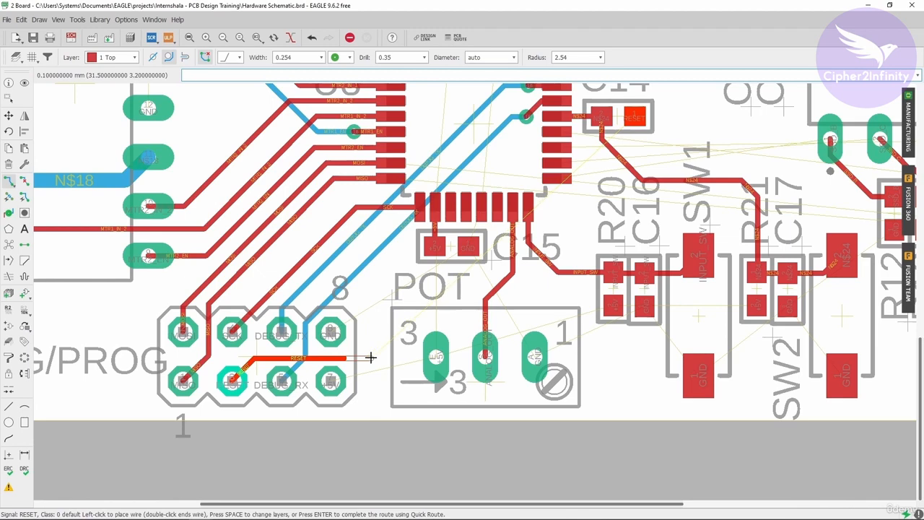
{"action": "left_click", "coordinate": [133, 57]}
{"action": "key", "text": "Escape"}
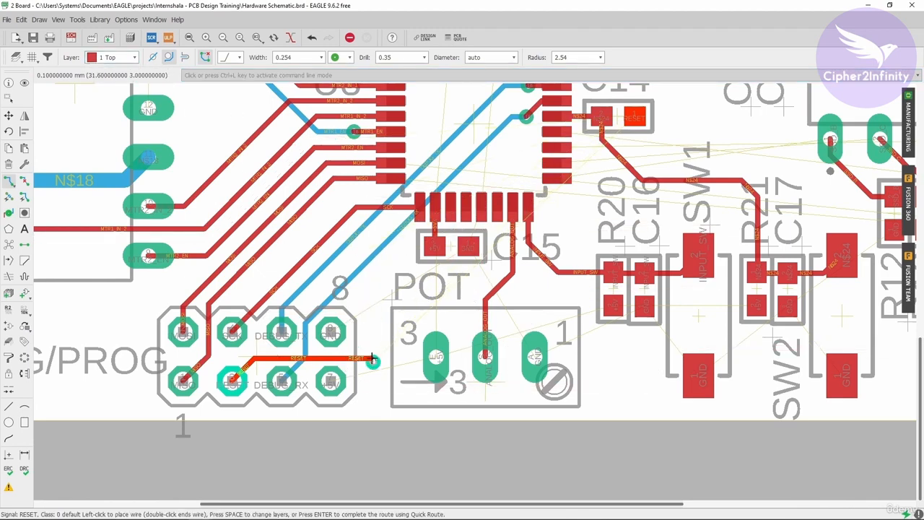
{"action": "key", "text": "space"}
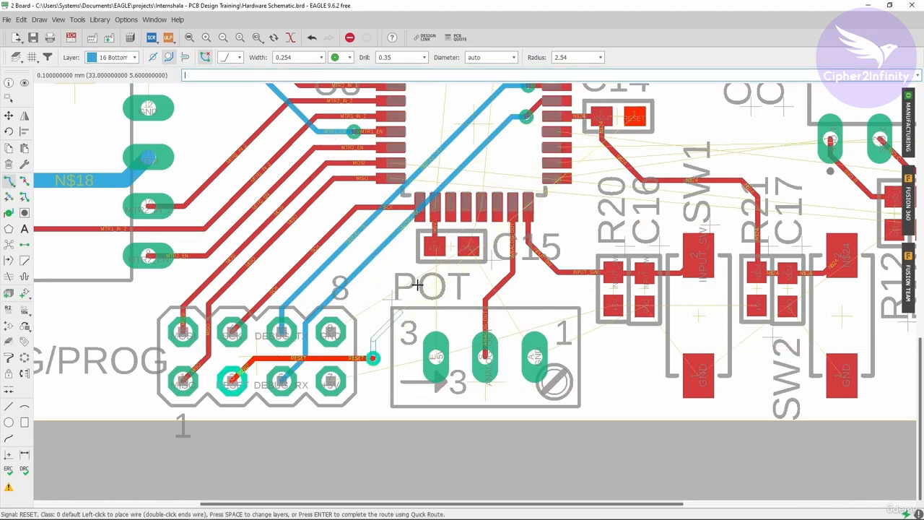
- Route RESET on layer 16 Bottom from the via past the POT label and diagonally up to just below C14's RESET pad
{"action": "left_click", "coordinate": [466, 292]}
{"action": "scroll", "coordinate": [466, 292], "scroll_direction": "down", "scroll_amount": 2}
{"action": "scroll", "coordinate": [562, 188], "scroll_direction": "up", "scroll_amount": 3}
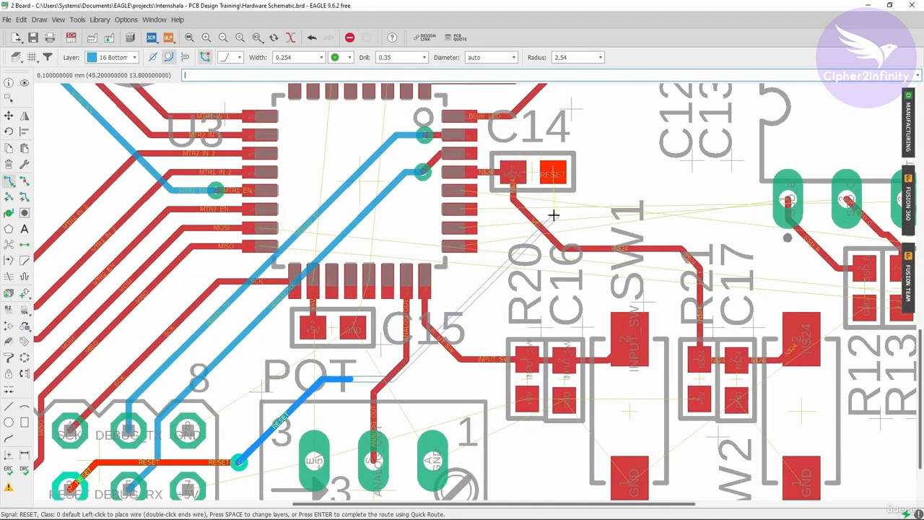
{"action": "left_click", "coordinate": [554, 209]}
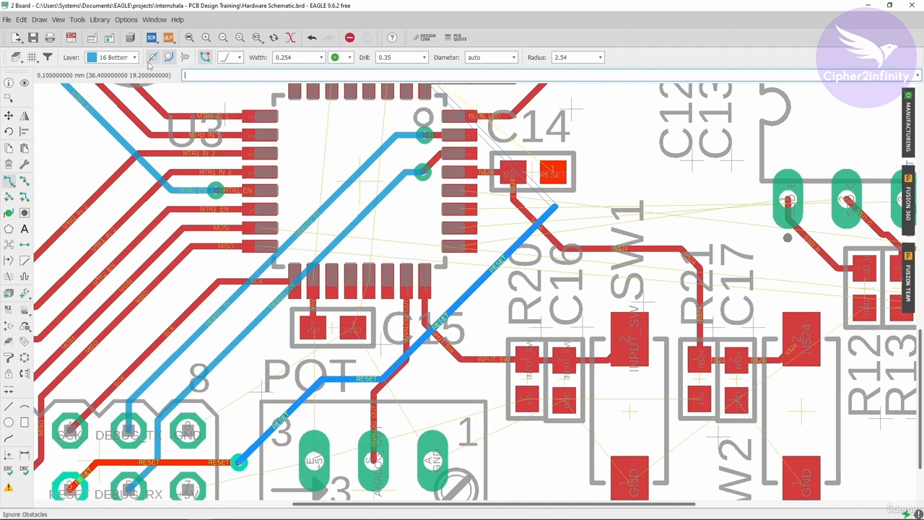
- Return to layer 1 Top through a via below C14 and finish the RESET trace at C14's RESET pad
{"action": "left_click", "coordinate": [120, 58]}
{"action": "left_click", "coordinate": [113, 73]}
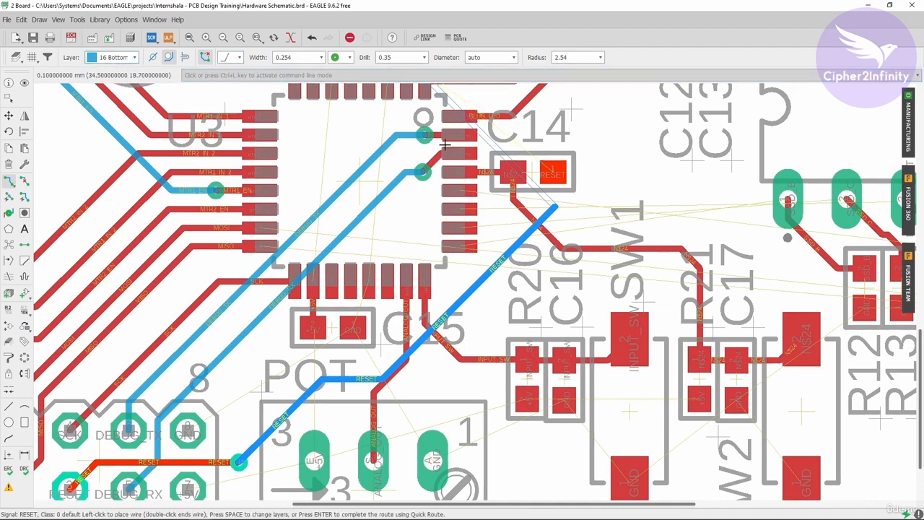
{"action": "key", "text": "space"}
{"action": "left_click", "coordinate": [552, 172]}
{"action": "scroll", "coordinate": [613, 173], "scroll_direction": "down", "scroll_amount": 2}
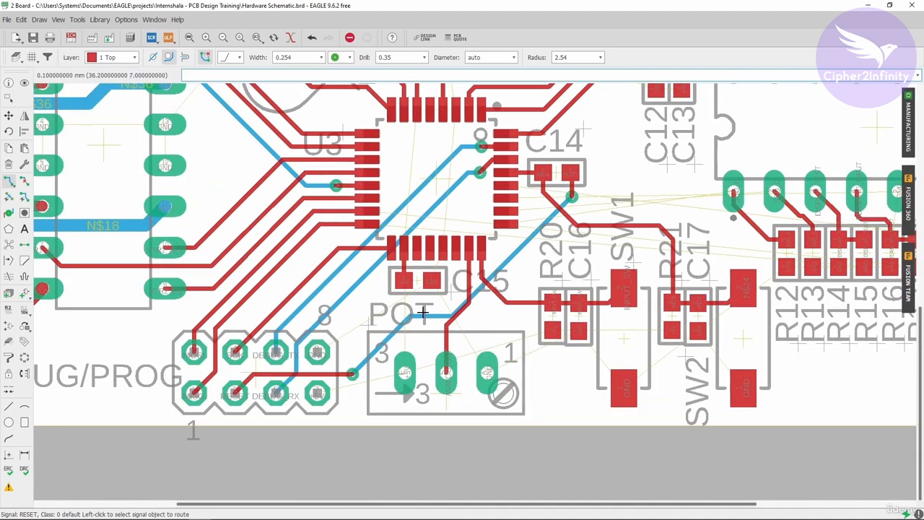
- Move the diagonal RESET segment on the bottom layer slightly away from U3 and C15
{"action": "left_click", "coordinate": [8, 115]}
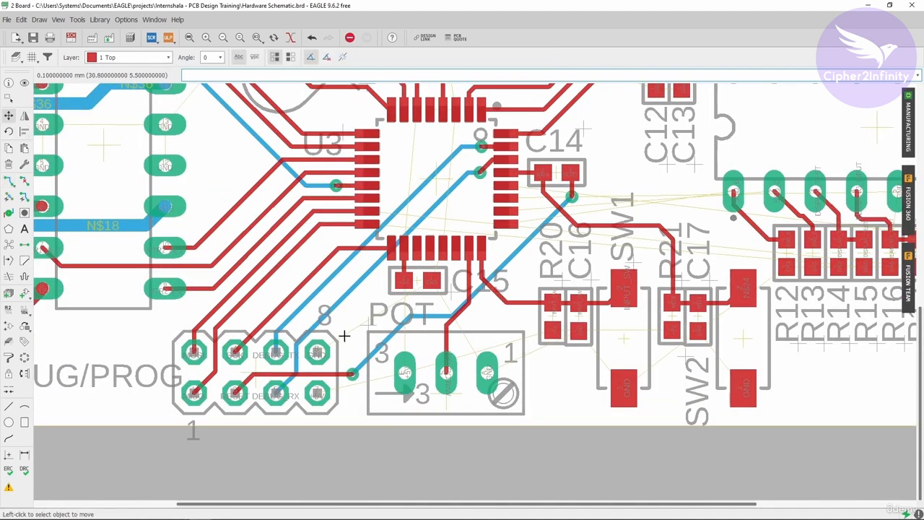
{"action": "left_click", "coordinate": [494, 273]}
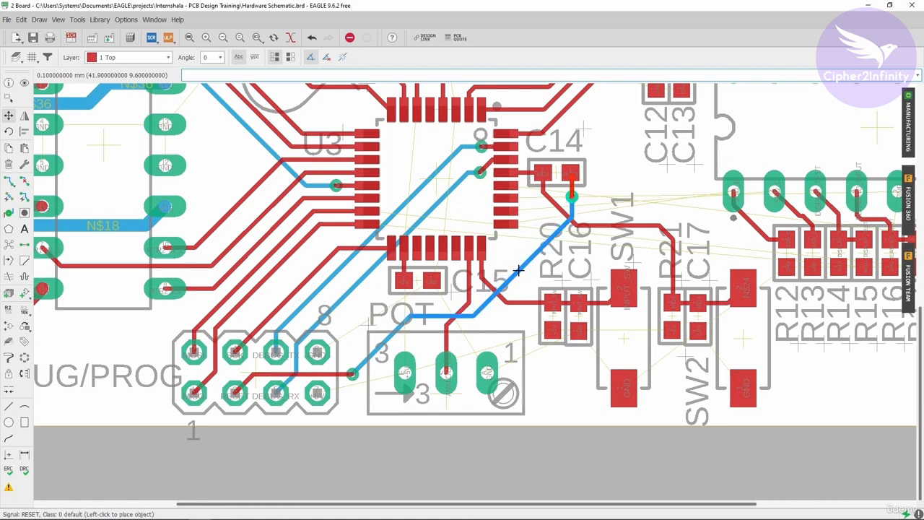
{"action": "left_click", "coordinate": [520, 270]}
- Examine the RESET route and the remaining unrouted connections between U3, the header and the U2 display driver resistors
{"action": "scroll", "coordinate": [520, 270], "scroll_direction": "down", "scroll_amount": 3}
{"action": "scroll", "coordinate": [306, 392], "scroll_direction": "up", "scroll_amount": 4}
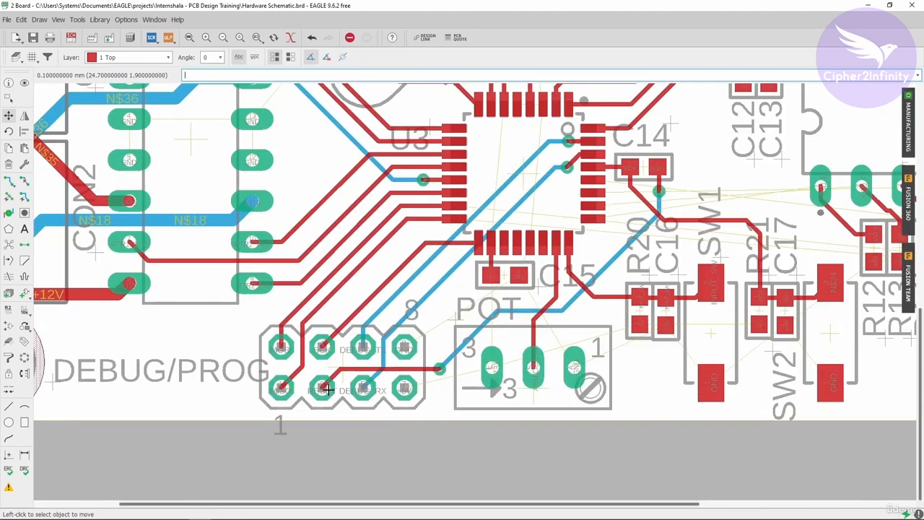
{"action": "scroll", "coordinate": [306, 392], "scroll_direction": "down", "scroll_amount": 2}
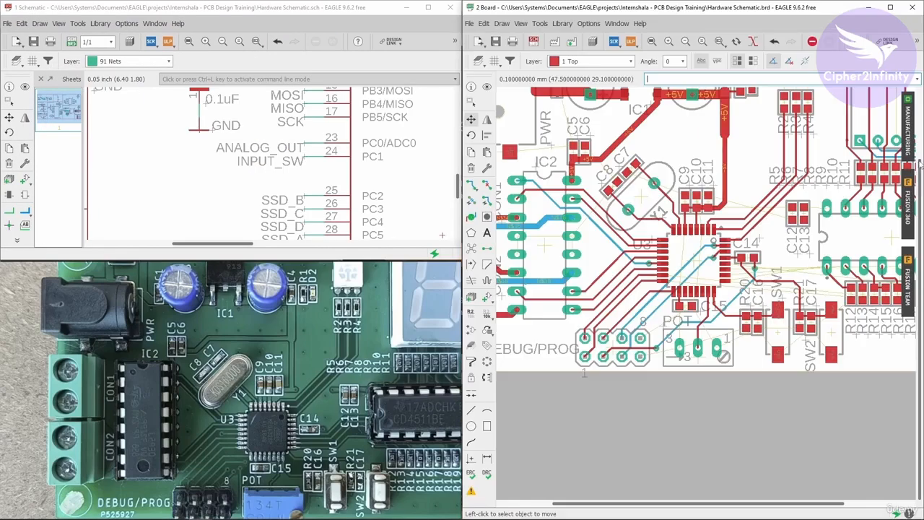
{"action": "scroll", "coordinate": [539, 306], "scroll_direction": "down", "scroll_amount": 4}
{"action": "scroll", "coordinate": [656, 296], "scroll_direction": "up", "scroll_amount": 4}
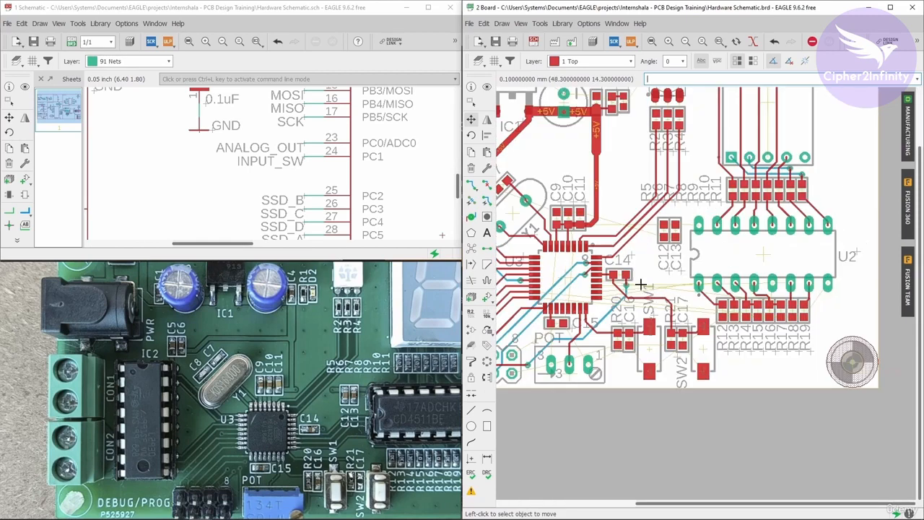
{"action": "scroll", "coordinate": [193, 187], "scroll_direction": "down", "scroll_amount": 4}
{"action": "scroll", "coordinate": [186, 184], "scroll_direction": "down", "scroll_amount": 2}
{"action": "scroll", "coordinate": [348, 192], "scroll_direction": "up", "scroll_amount": 3}
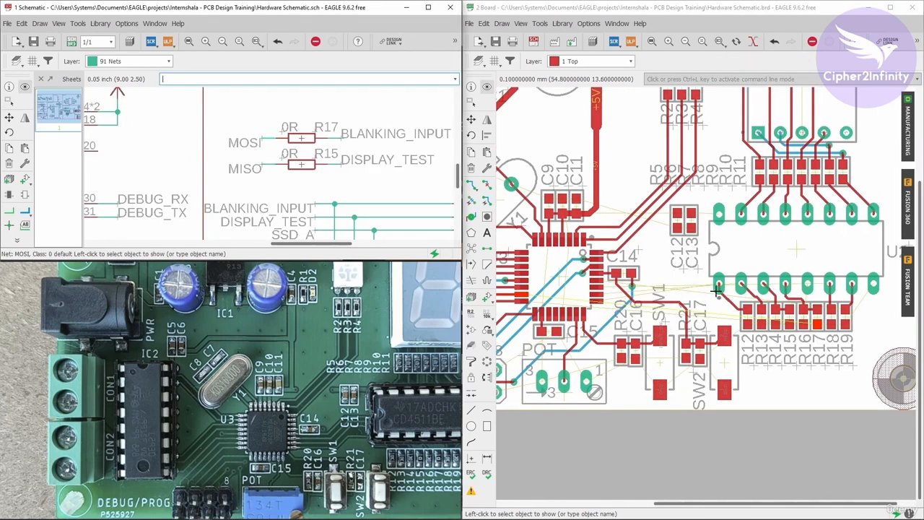
- Highlight the SSD_A net from the seven-segment display schematic and inspect its U3 and U2-side pads on the board
{"action": "scroll", "coordinate": [716, 290], "scroll_direction": "up", "scroll_amount": 1}
{"action": "scroll", "coordinate": [292, 161], "scroll_direction": "down", "scroll_amount": 3}
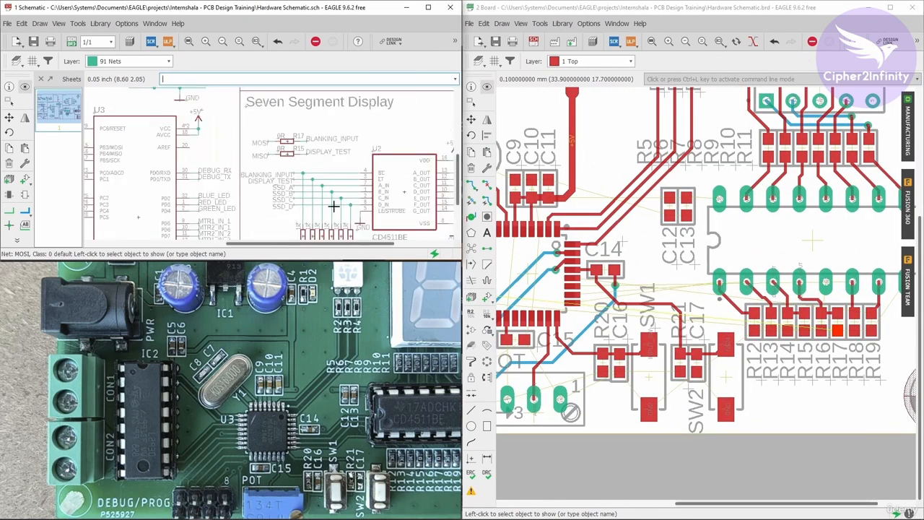
{"action": "scroll", "coordinate": [288, 173], "scroll_direction": "up", "scroll_amount": 3}
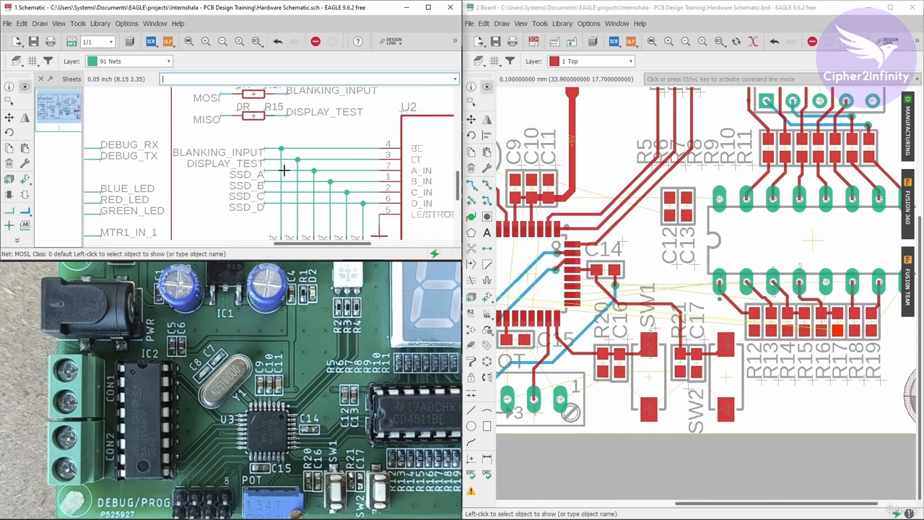
{"action": "left_click", "coordinate": [284, 171]}
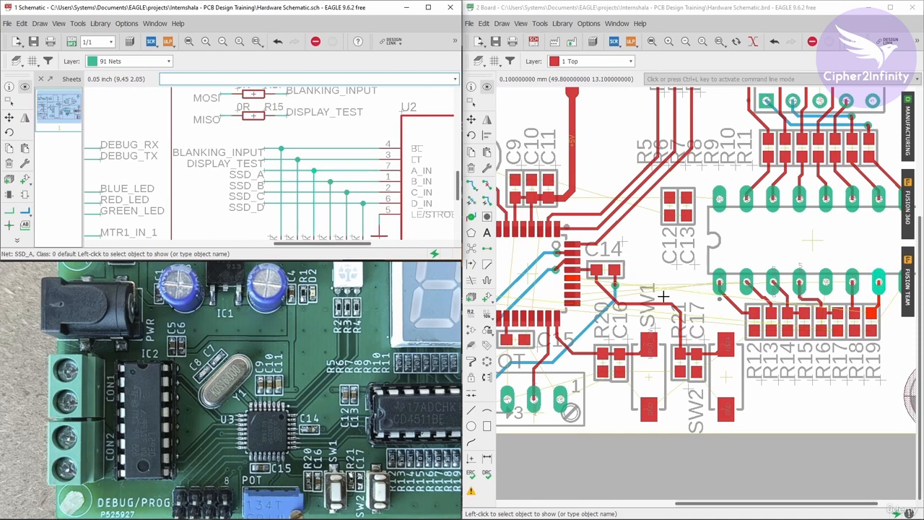
{"action": "scroll", "coordinate": [643, 295], "scroll_direction": "up", "scroll_amount": 2}
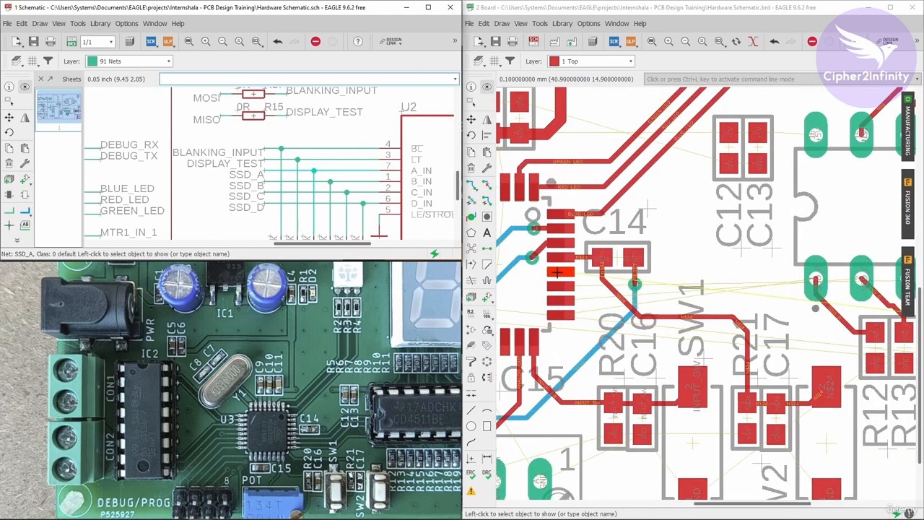
{"action": "scroll", "coordinate": [556, 272], "scroll_direction": "down", "scroll_amount": 2}
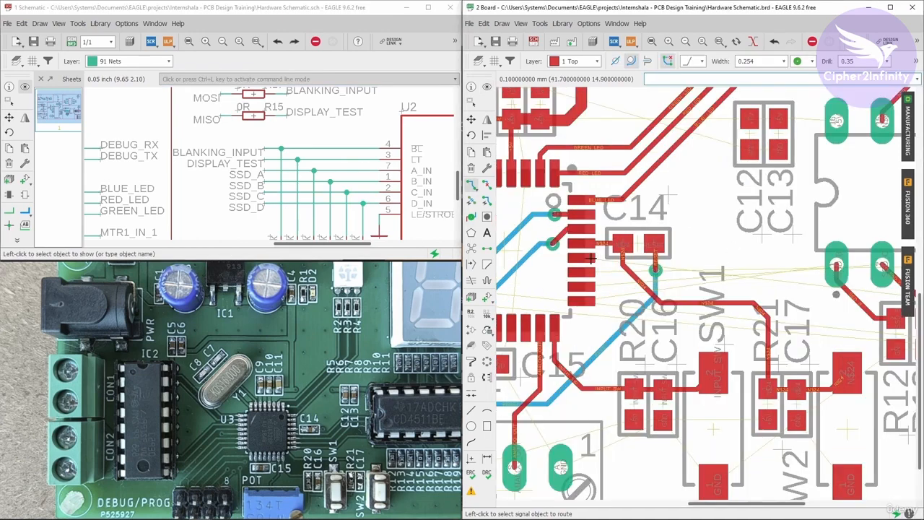
{"action": "left_click", "coordinate": [582, 256]}
{"action": "scroll", "coordinate": [607, 285], "scroll_direction": "down", "scroll_amount": 2}
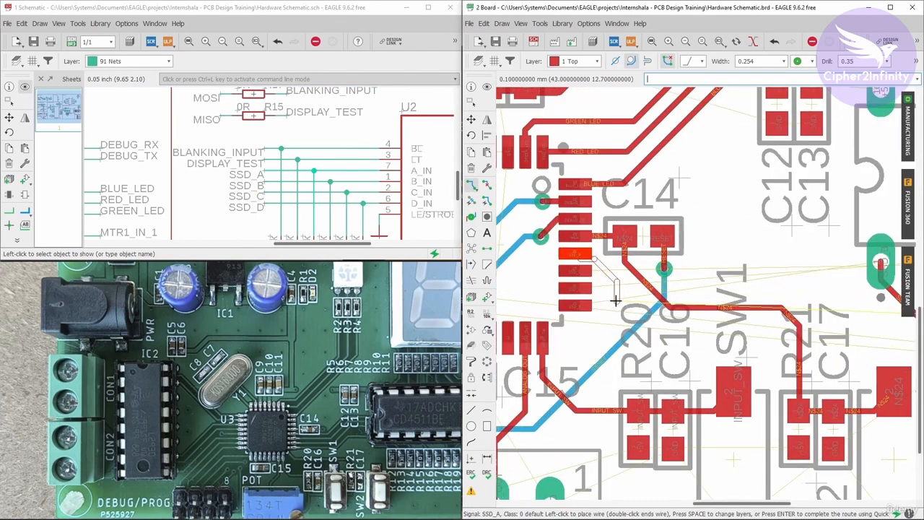
{"action": "scroll", "coordinate": [608, 295], "scroll_direction": "down", "scroll_amount": 3}
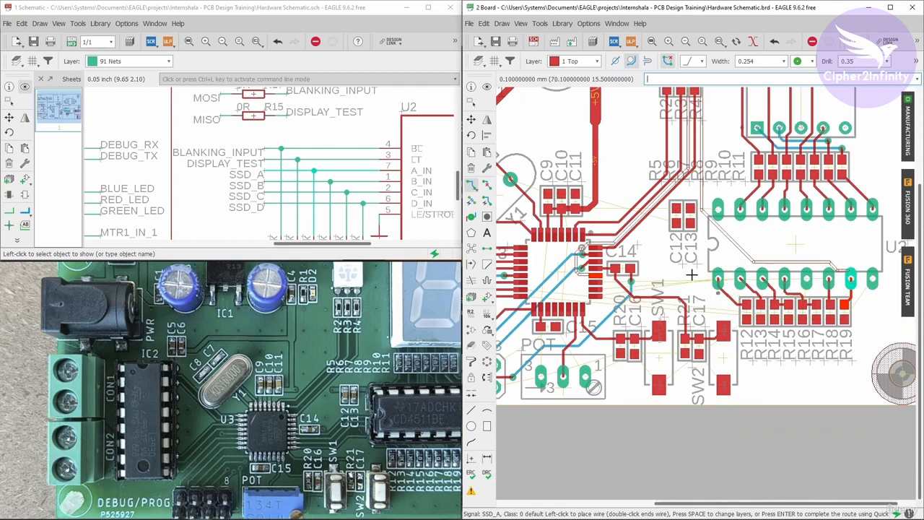
{"action": "scroll", "coordinate": [602, 291], "scroll_direction": "up", "scroll_amount": 4}
{"action": "key", "text": "Escape"}
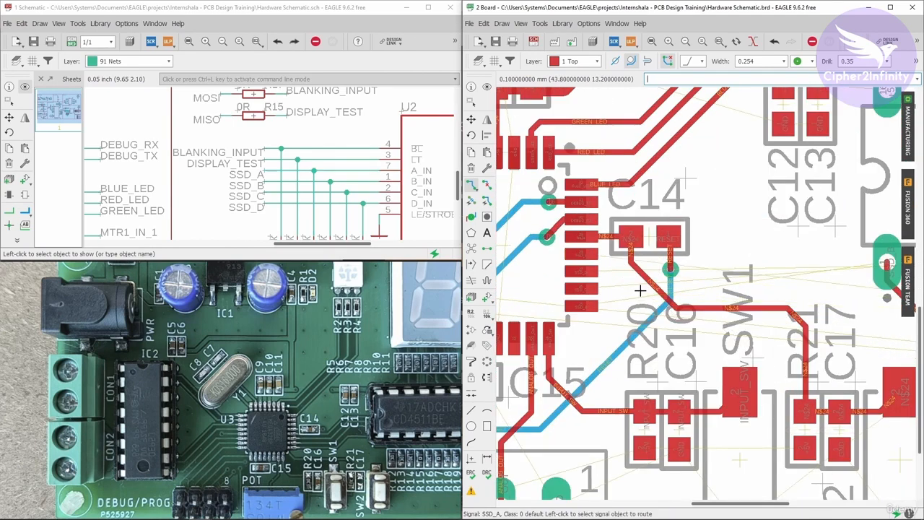
- Rip up the diagonal N$24 segment below C14 and the long horizontal N$24 segment leading to R21
{"action": "scroll", "coordinate": [636, 271], "scroll_direction": "down", "scroll_amount": 2}
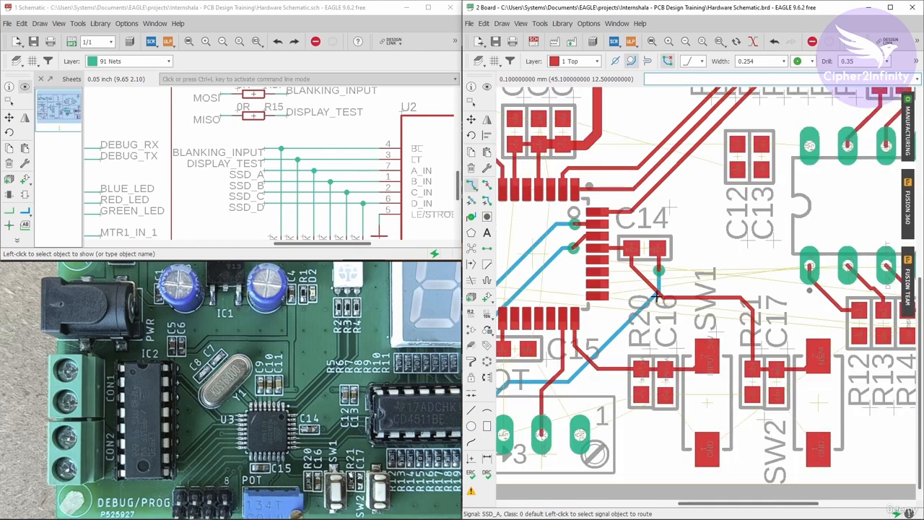
{"action": "left_click", "coordinate": [487, 186]}
{"action": "scroll", "coordinate": [644, 279], "scroll_direction": "up", "scroll_amount": 2}
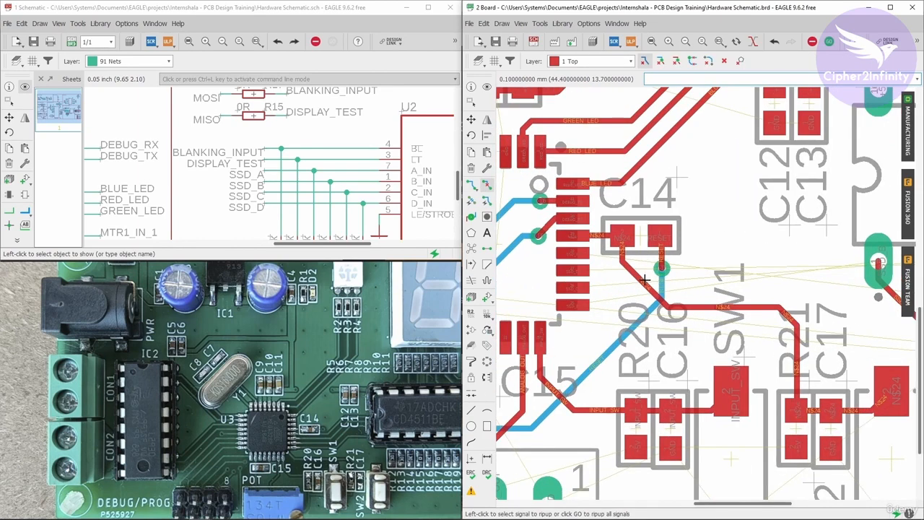
{"action": "scroll", "coordinate": [692, 301], "scroll_direction": "down", "scroll_amount": 2}
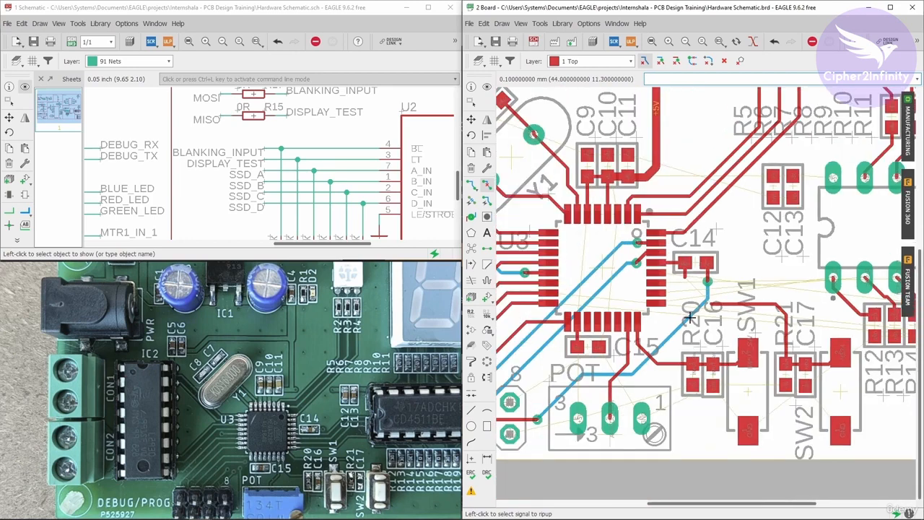
{"action": "scroll", "coordinate": [686, 318], "scroll_direction": "up", "scroll_amount": 2}
{"action": "left_click", "coordinate": [759, 291]}
{"action": "scroll", "coordinate": [676, 300], "scroll_direction": "down", "scroll_amount": 2}
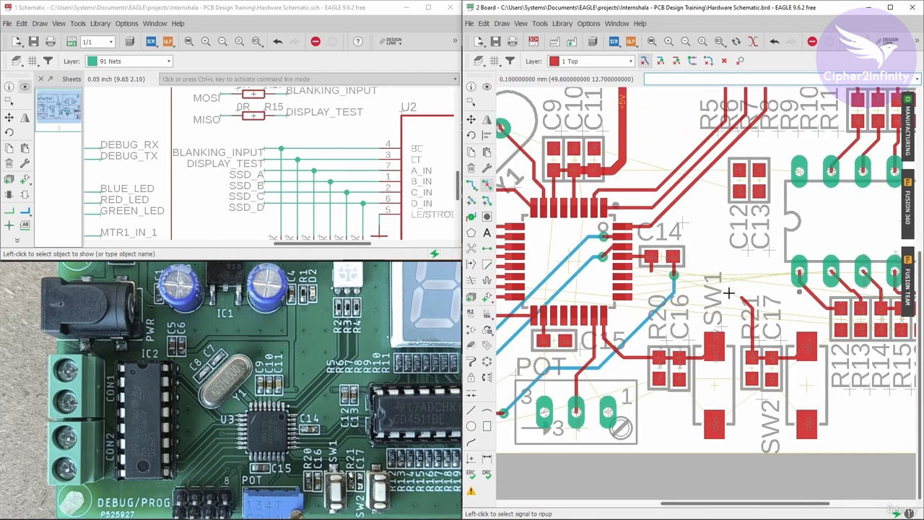
- Rip up the leftover N$24 pieces: the diagonal above R21 and the short stub under C14's pad
{"action": "scroll", "coordinate": [763, 301], "scroll_direction": "up", "scroll_amount": 1}
{"action": "scroll", "coordinate": [632, 280], "scroll_direction": "up", "scroll_amount": 1}
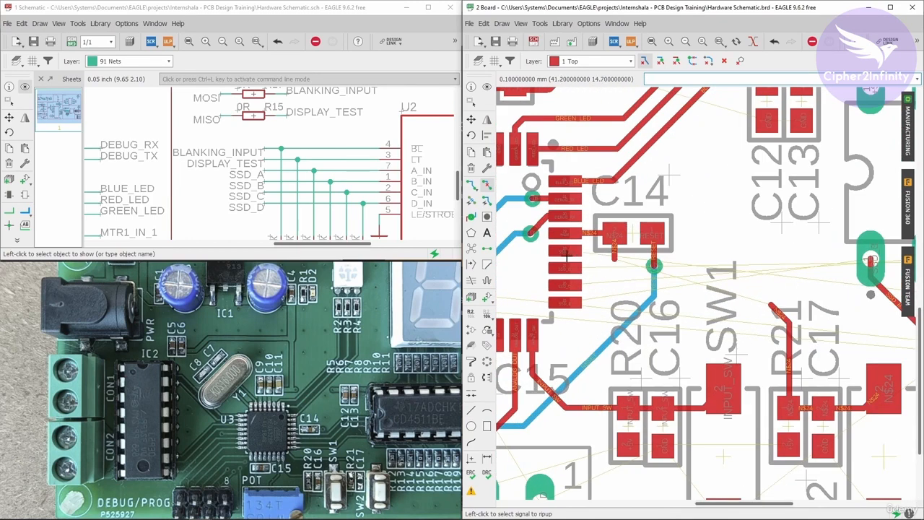
{"action": "scroll", "coordinate": [567, 256], "scroll_direction": "down", "scroll_amount": 2}
{"action": "left_click", "coordinate": [682, 299]}
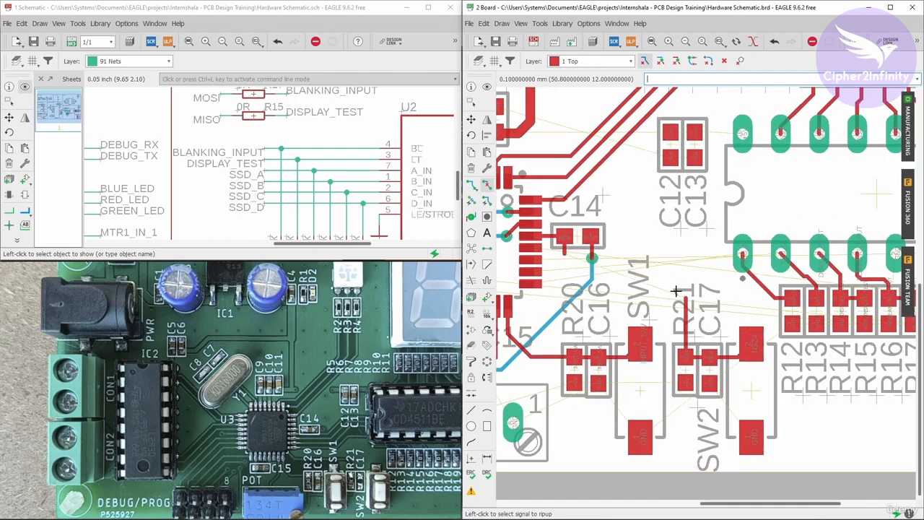
{"action": "scroll", "coordinate": [650, 289], "scroll_direction": "down", "scroll_amount": 1}
{"action": "scroll", "coordinate": [654, 283], "scroll_direction": "up", "scroll_amount": 2}
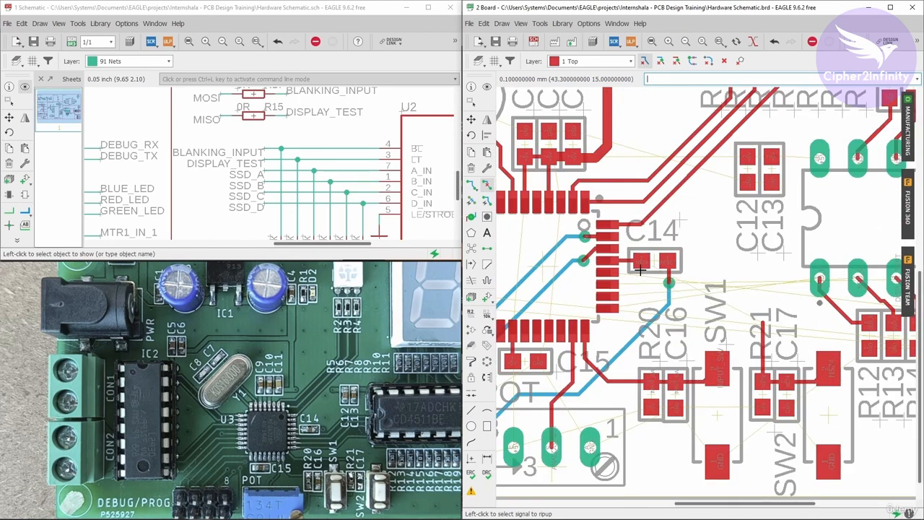
{"action": "scroll", "coordinate": [682, 287], "scroll_direction": "up", "scroll_amount": 1}
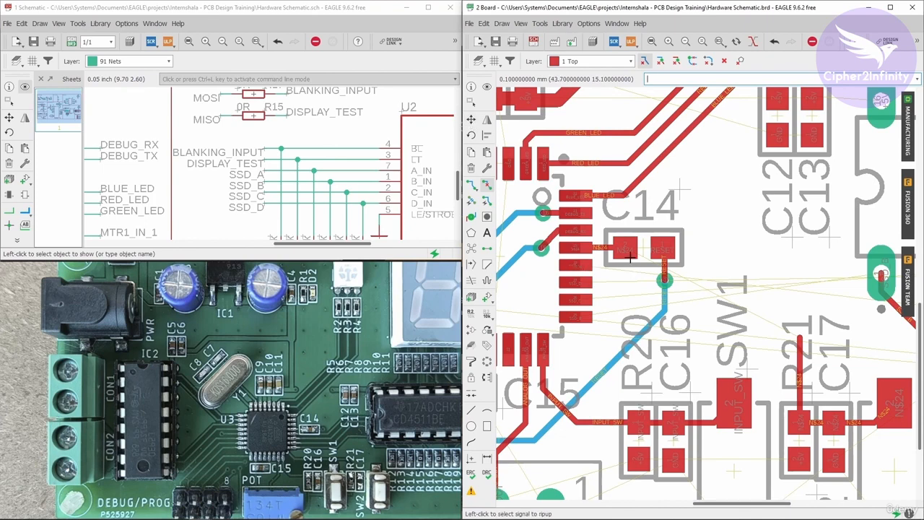
- Move the RESET via from below C14 to beside its RESET pad and straighten the top-layer trace between them
{"action": "left_click", "coordinate": [470, 119]}
{"action": "scroll", "coordinate": [661, 285], "scroll_direction": "up", "scroll_amount": 3}
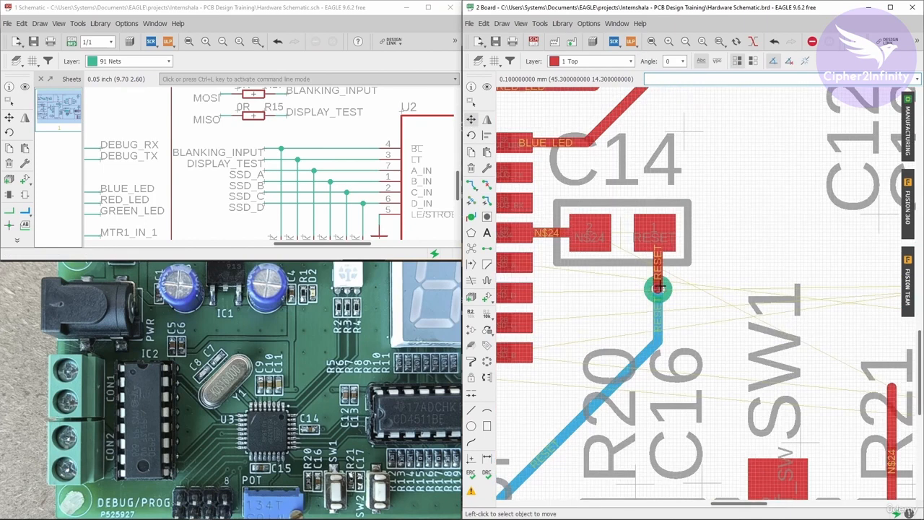
{"action": "left_click", "coordinate": [658, 287]}
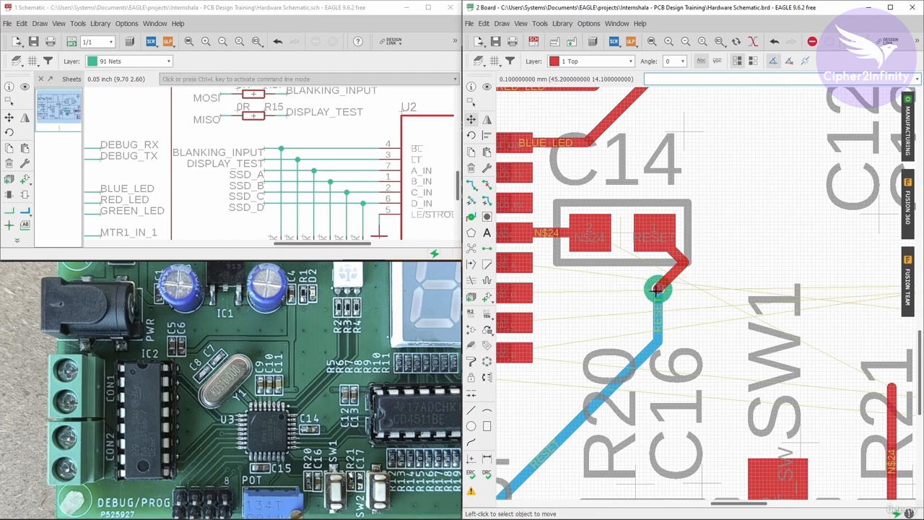
{"action": "left_click", "coordinate": [723, 230]}
{"action": "left_click", "coordinate": [680, 249]}
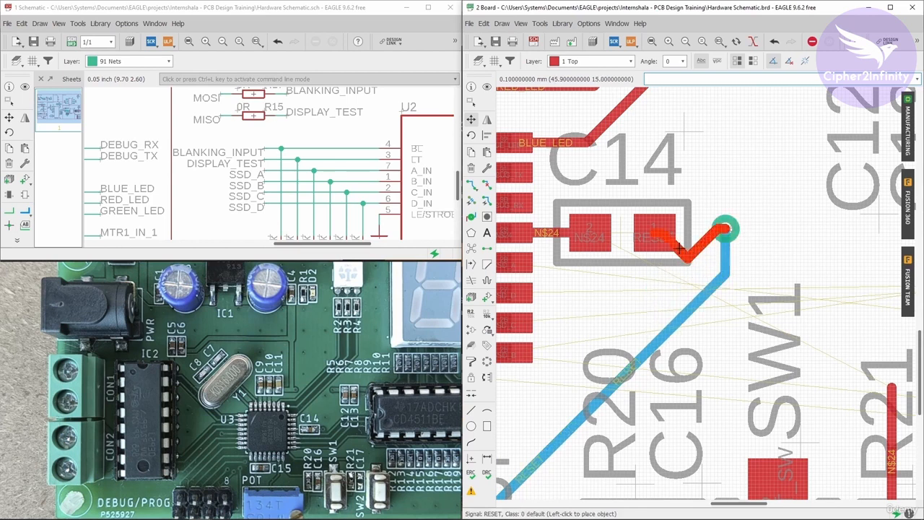
{"action": "left_click", "coordinate": [649, 231]}
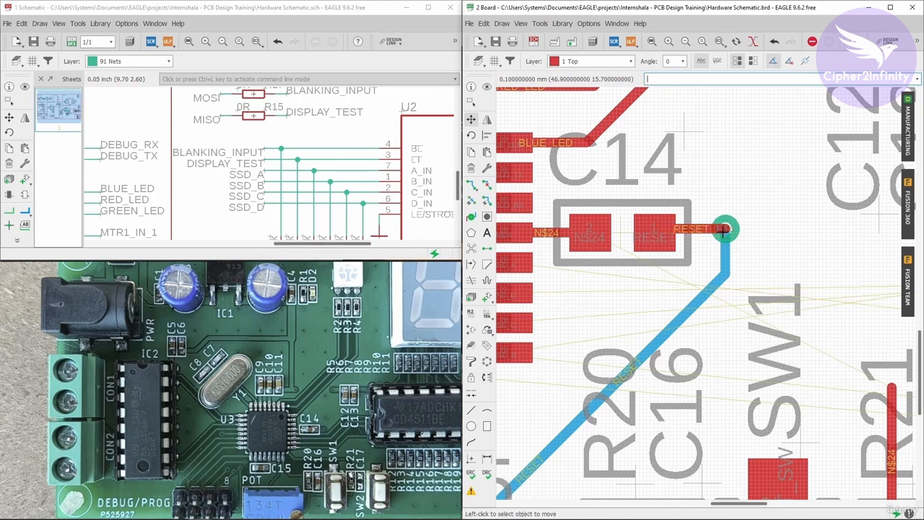
{"action": "left_click", "coordinate": [723, 229]}
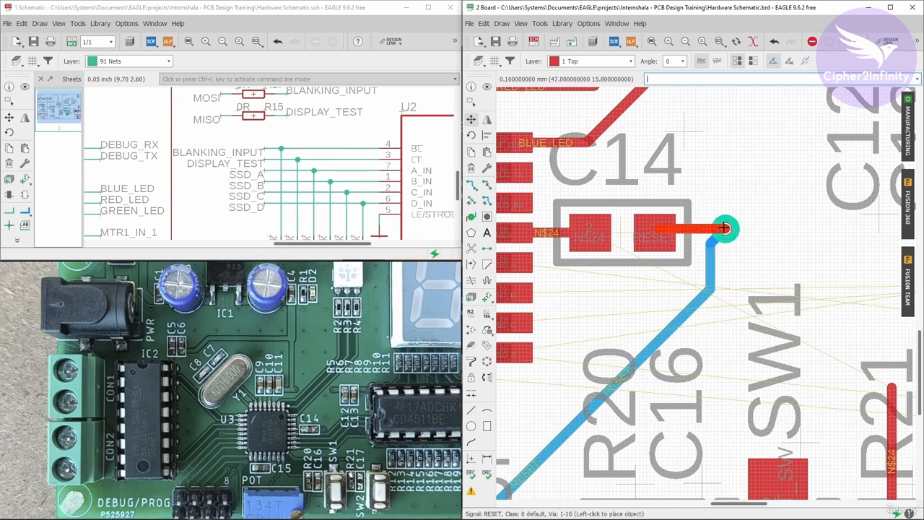
{"action": "left_click", "coordinate": [710, 229]}
{"action": "scroll", "coordinate": [718, 252], "scroll_direction": "down", "scroll_amount": 3}
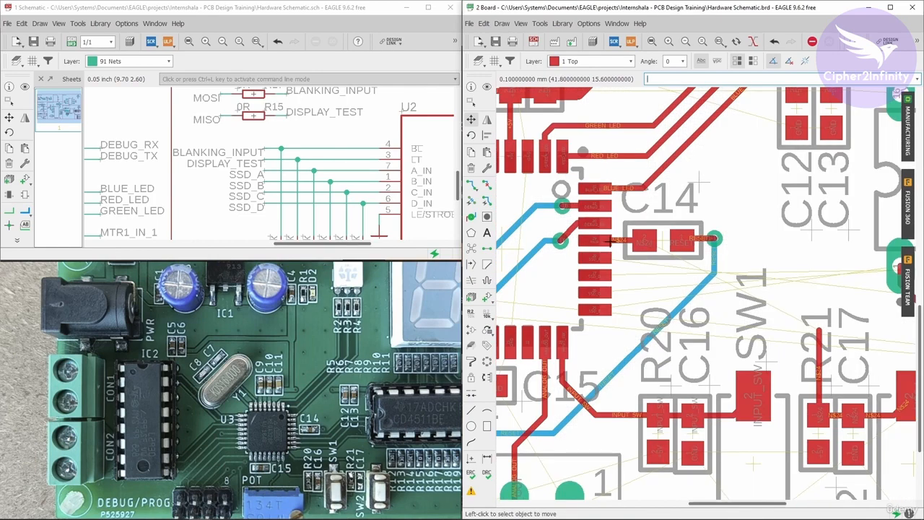
- Route SSD_A on the top layer from U3, under C14 and across U2's body, to the U2 pad connected to R19
{"action": "left_click", "coordinate": [472, 185]}
{"action": "scroll", "coordinate": [610, 258], "scroll_direction": "up", "scroll_amount": 3}
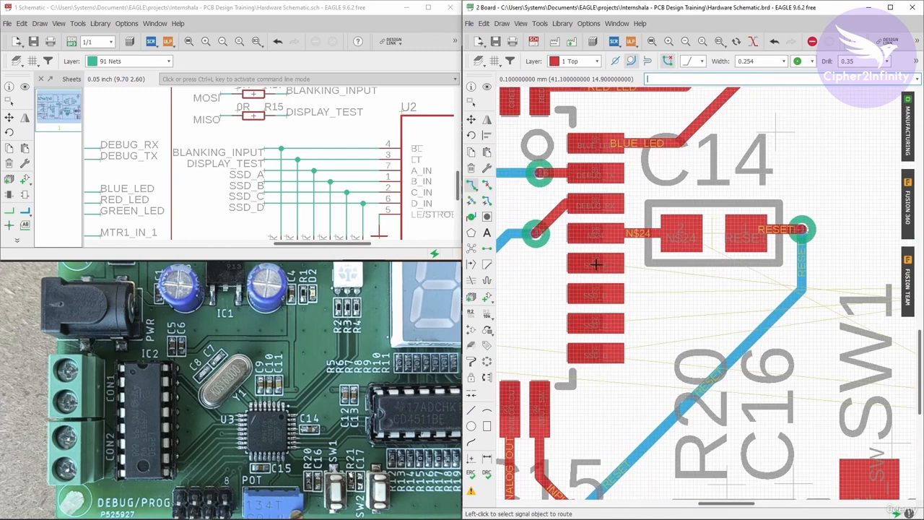
{"action": "left_click", "coordinate": [596, 264]}
{"action": "scroll", "coordinate": [650, 282], "scroll_direction": "down", "scroll_amount": 4}
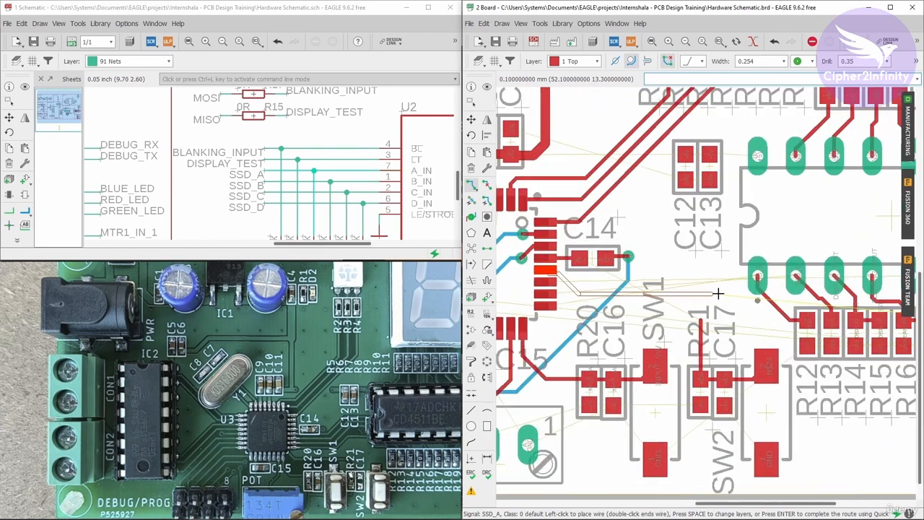
{"action": "scroll", "coordinate": [719, 293], "scroll_direction": "down", "scroll_amount": 3}
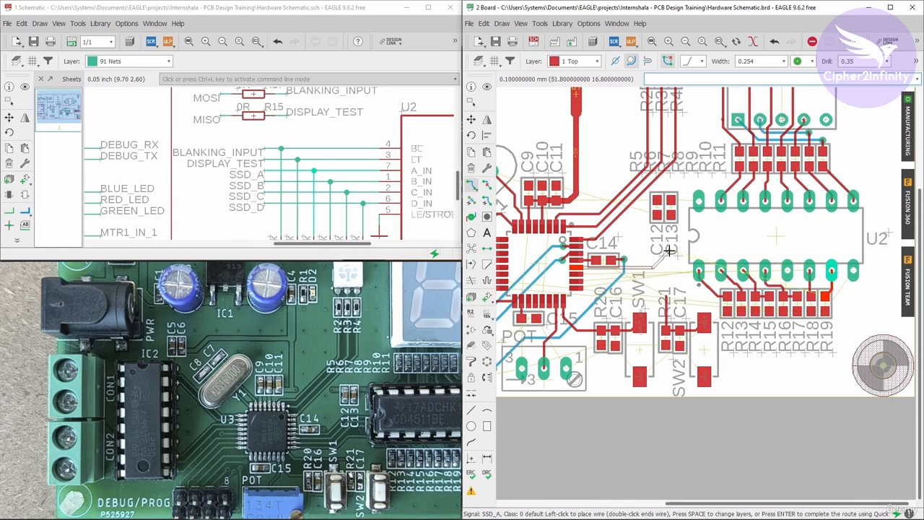
{"action": "scroll", "coordinate": [669, 250], "scroll_direction": "up", "scroll_amount": 3}
{"action": "scroll", "coordinate": [723, 248], "scroll_direction": "down", "scroll_amount": 4}
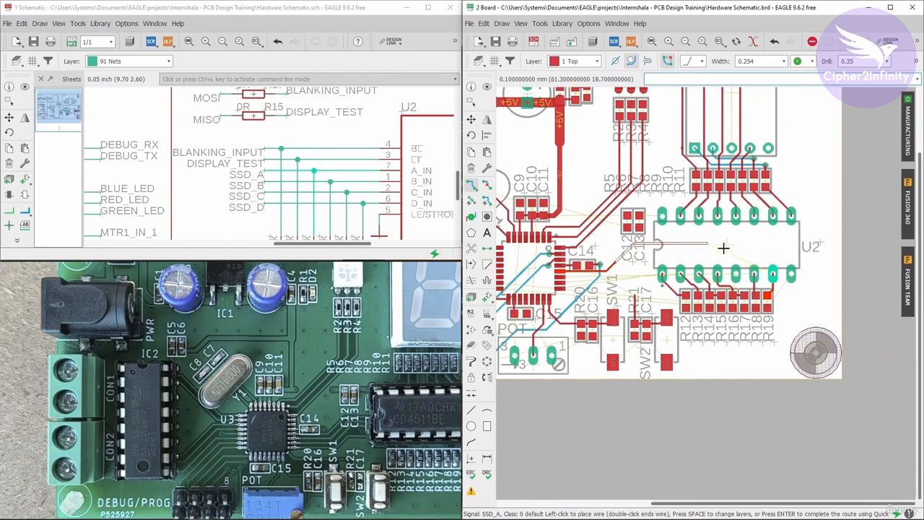
{"action": "scroll", "coordinate": [723, 248], "scroll_direction": "up", "scroll_amount": 3}
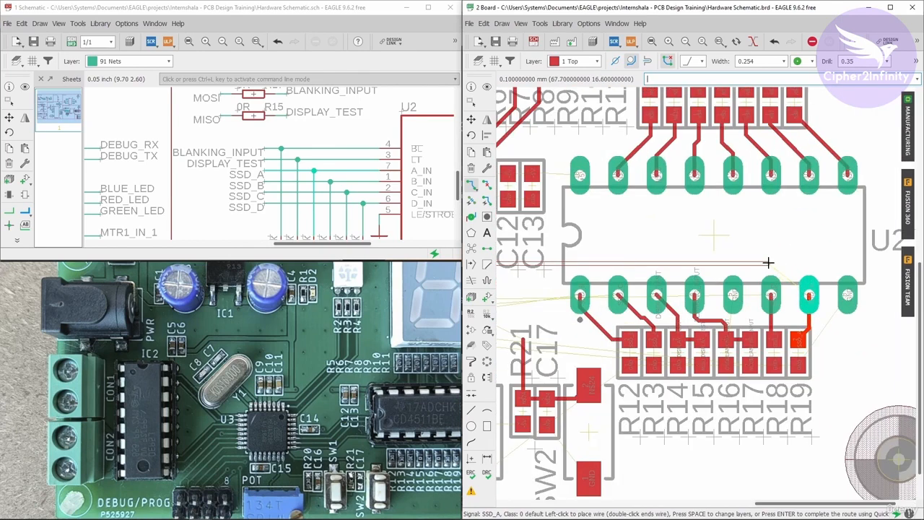
{"action": "left_click", "coordinate": [810, 279]}
- Route SSD_D on the top layer from U3, parallel to and below the SSD_A trace, to the U2 pad connected to R18
{"action": "scroll", "coordinate": [818, 252], "scroll_direction": "down", "scroll_amount": 2}
{"action": "scroll", "coordinate": [699, 278], "scroll_direction": "up", "scroll_amount": 4}
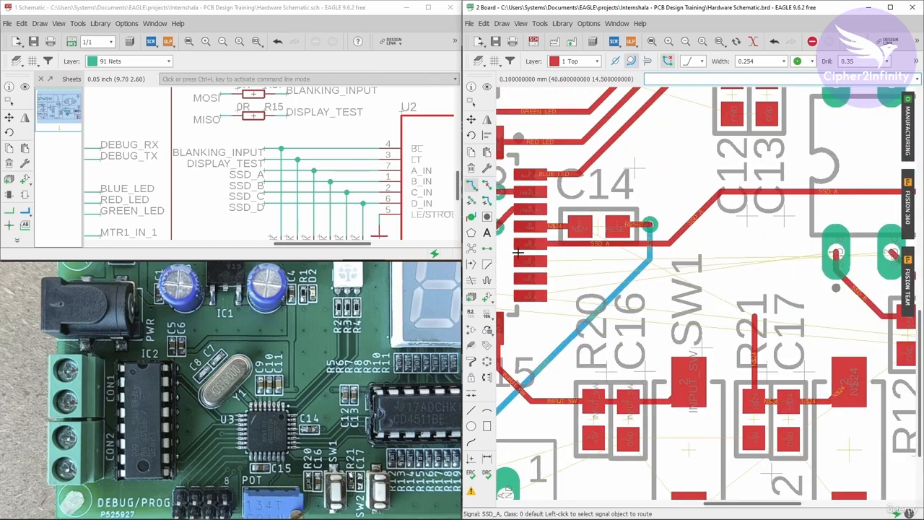
{"action": "scroll", "coordinate": [518, 252], "scroll_direction": "up", "scroll_amount": 4}
{"action": "left_click", "coordinate": [554, 270]}
{"action": "scroll", "coordinate": [555, 273], "scroll_direction": "down", "scroll_amount": 1}
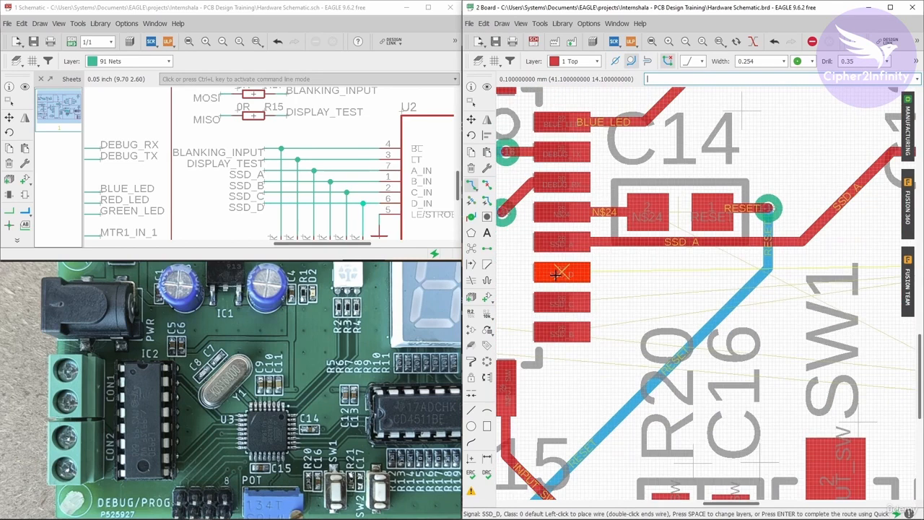
{"action": "scroll", "coordinate": [555, 273], "scroll_direction": "down", "scroll_amount": 2}
{"action": "scroll", "coordinate": [685, 269], "scroll_direction": "up", "scroll_amount": 2}
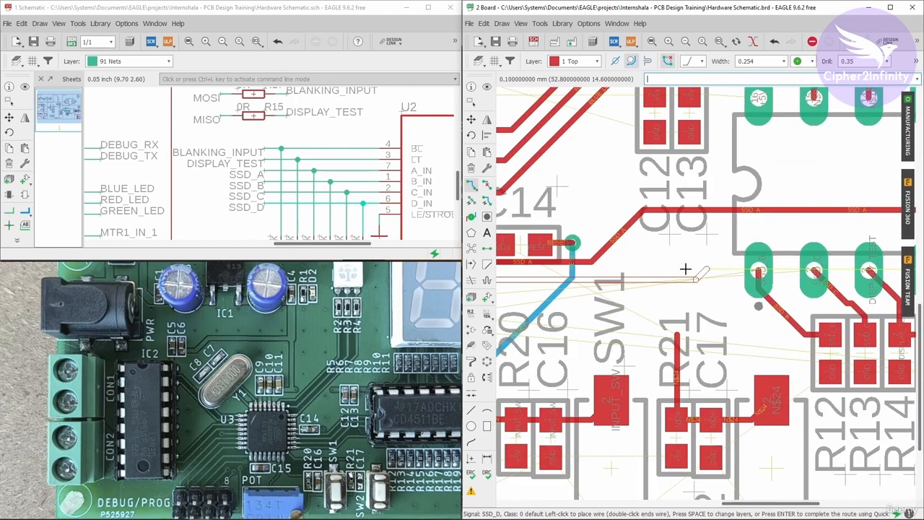
{"action": "scroll", "coordinate": [644, 230], "scroll_direction": "down", "scroll_amount": 1}
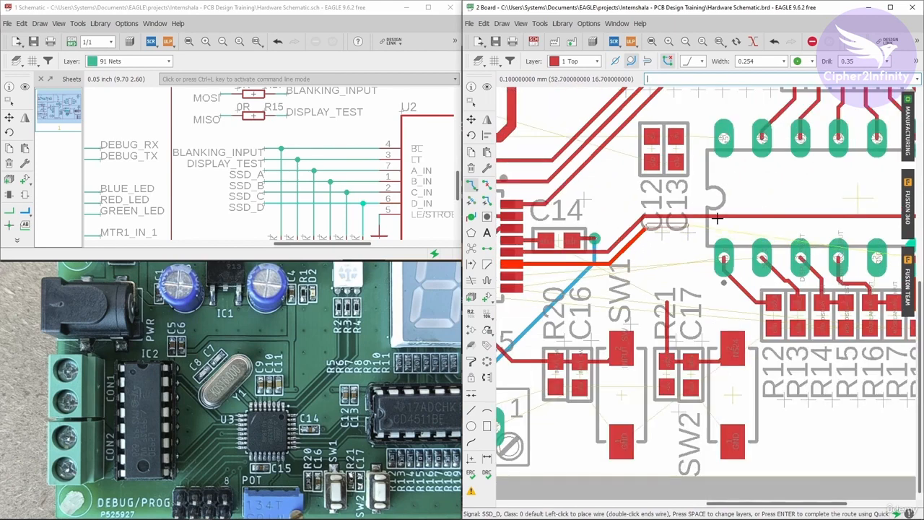
{"action": "scroll", "coordinate": [849, 223], "scroll_direction": "up", "scroll_amount": 1}
{"action": "scroll", "coordinate": [650, 241], "scroll_direction": "down", "scroll_amount": 4}
{"action": "scroll", "coordinate": [789, 249], "scroll_direction": "up", "scroll_amount": 4}
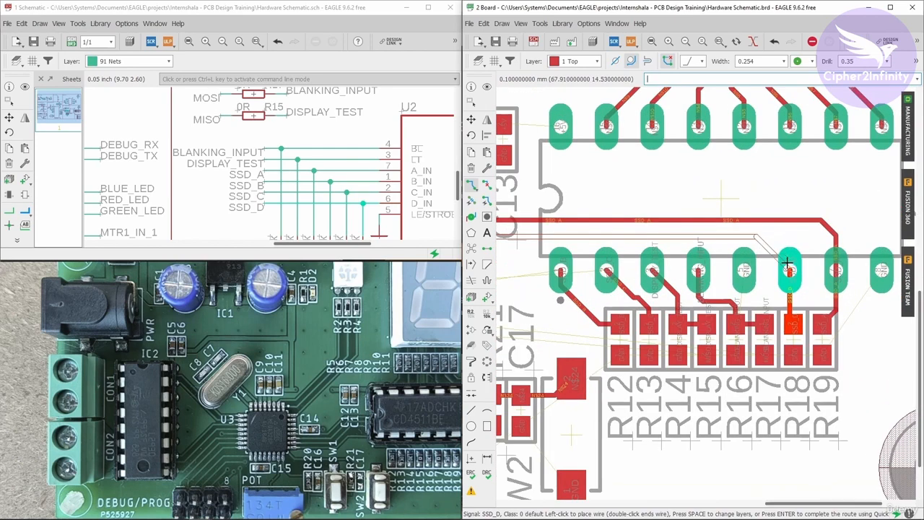
{"action": "left_click", "coordinate": [784, 234]}
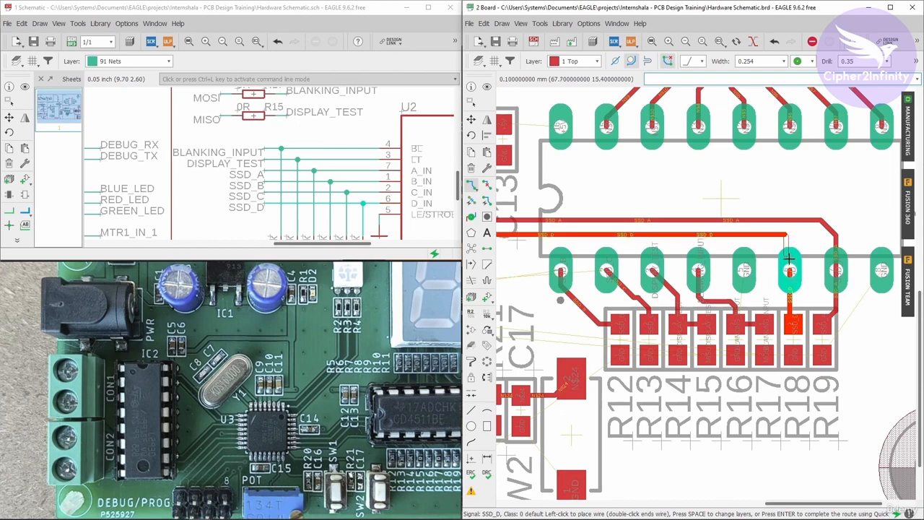
{"action": "left_click", "coordinate": [789, 258]}
- Route the first part of SSD_C from U3 alongside SSD_D, ending the trace just below C12
{"action": "scroll", "coordinate": [856, 251], "scroll_direction": "down", "scroll_amount": 2}
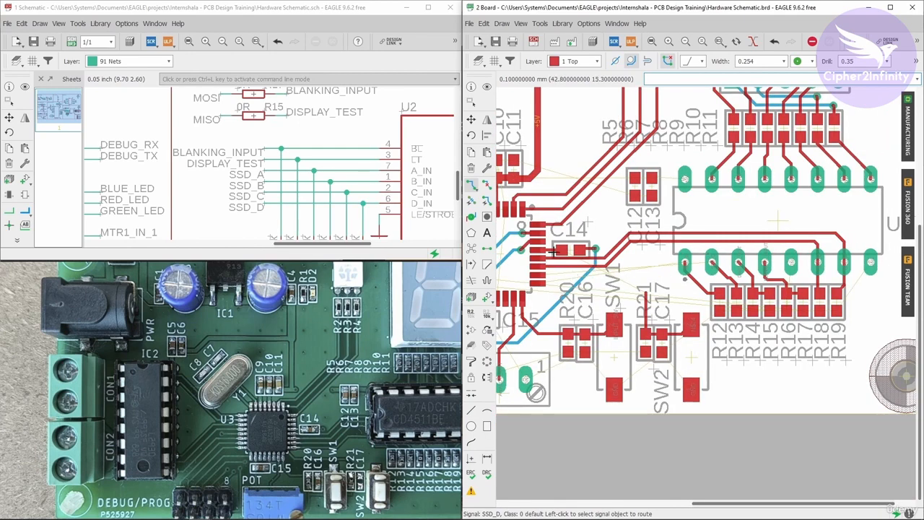
{"action": "scroll", "coordinate": [540, 276], "scroll_direction": "up", "scroll_amount": 1}
{"action": "left_click", "coordinate": [537, 277]}
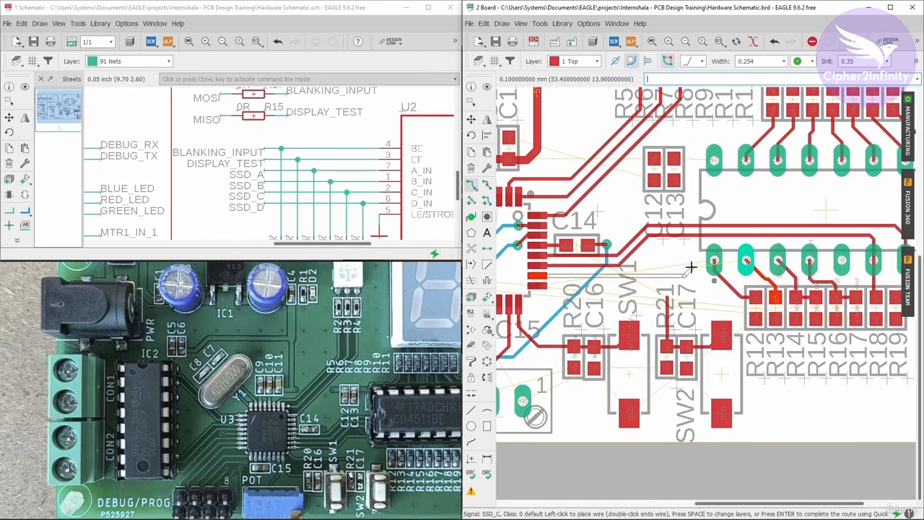
{"action": "scroll", "coordinate": [658, 240], "scroll_direction": "up", "scroll_amount": 1}
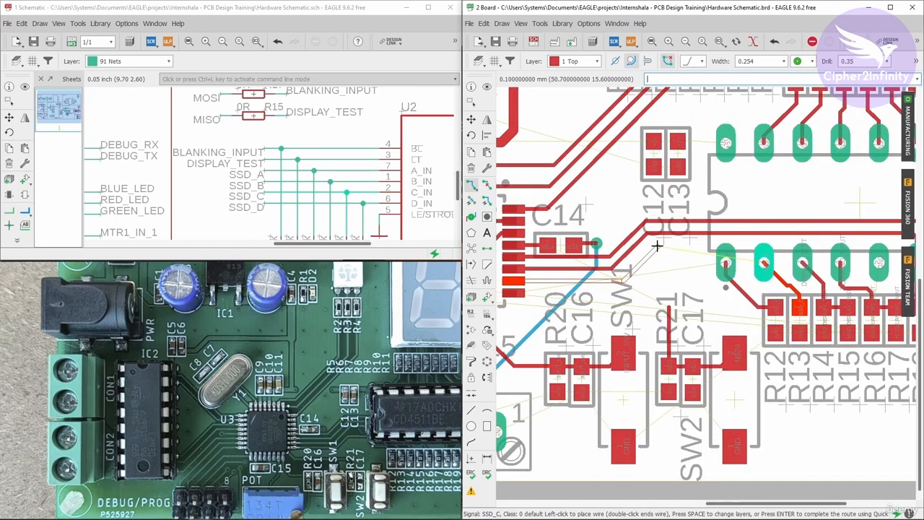
{"action": "scroll", "coordinate": [713, 238], "scroll_direction": "up", "scroll_amount": 1}
{"action": "key", "text": "Escape"}
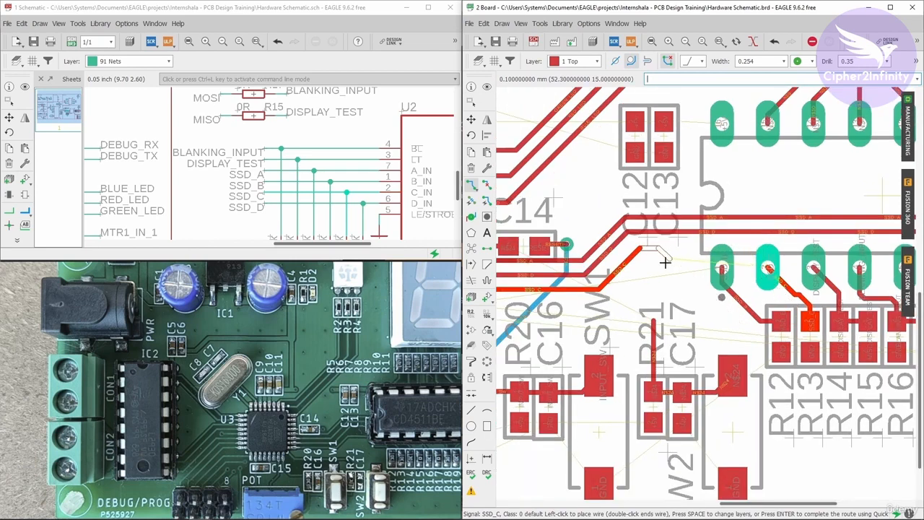
- Shift the horizontal SSD_A and SSD_D segments across U2 upward, away from U2's lower pad row
{"action": "left_click", "coordinate": [471, 119]}
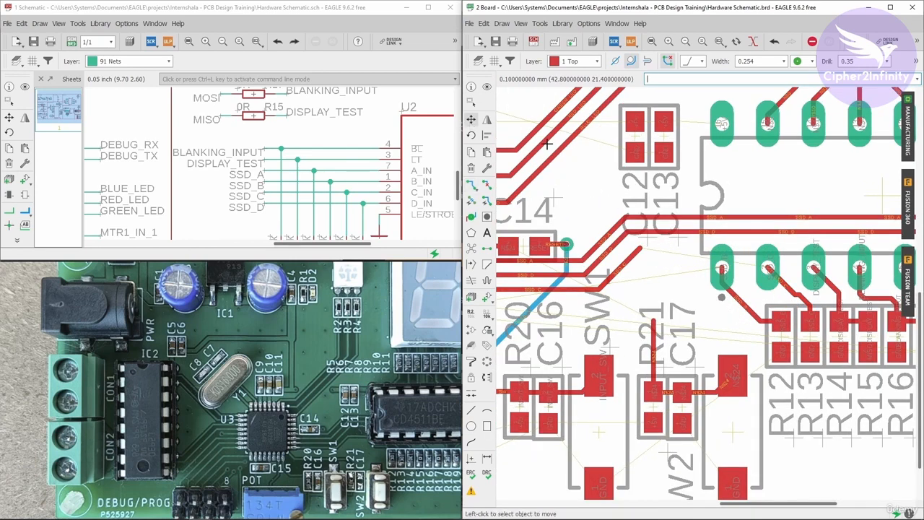
{"action": "left_click", "coordinate": [700, 217]}
{"action": "left_click", "coordinate": [700, 204]}
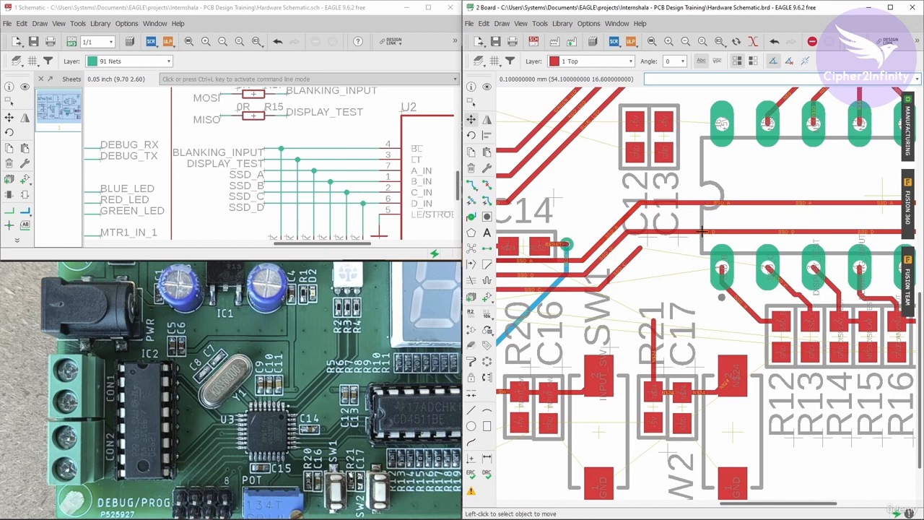
{"action": "left_click", "coordinate": [702, 231]}
{"action": "left_click", "coordinate": [702, 214]}
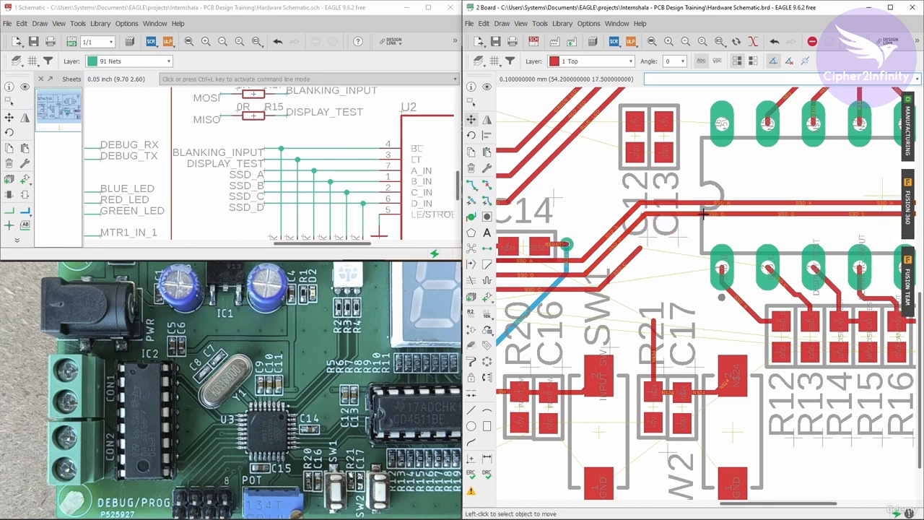
- Continue the SSD_C trace from its open end below C12 to the U2 pad connected to R13
{"action": "left_click", "coordinate": [470, 185]}
{"action": "left_click", "coordinate": [638, 246]}
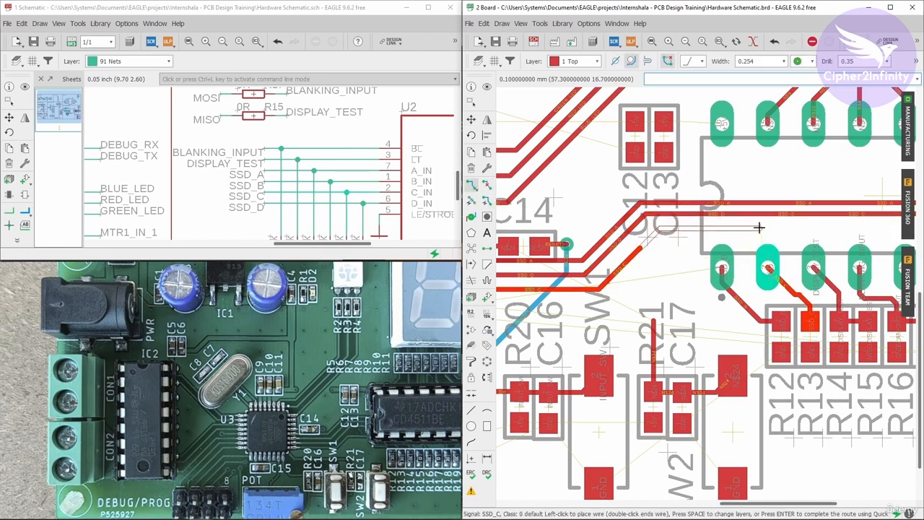
{"action": "left_click", "coordinate": [768, 266]}
- Route SSD_B on the top layer from U3, below the SSD_C trace, to the U2 pad connected to R12
{"action": "scroll", "coordinate": [762, 209], "scroll_direction": "down", "scroll_amount": 3}
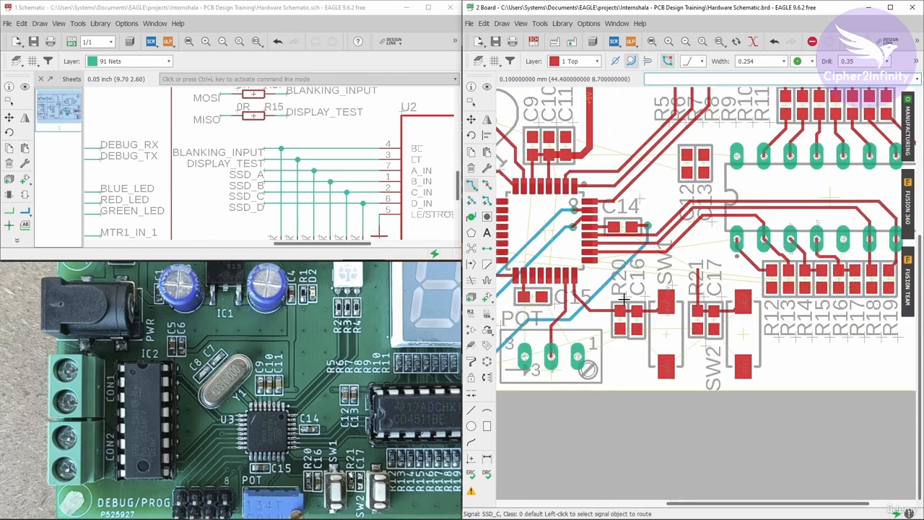
{"action": "scroll", "coordinate": [601, 267], "scroll_direction": "up", "scroll_amount": 2}
{"action": "scroll", "coordinate": [551, 253], "scroll_direction": "down", "scroll_amount": 1}
{"action": "left_click", "coordinate": [550, 251]}
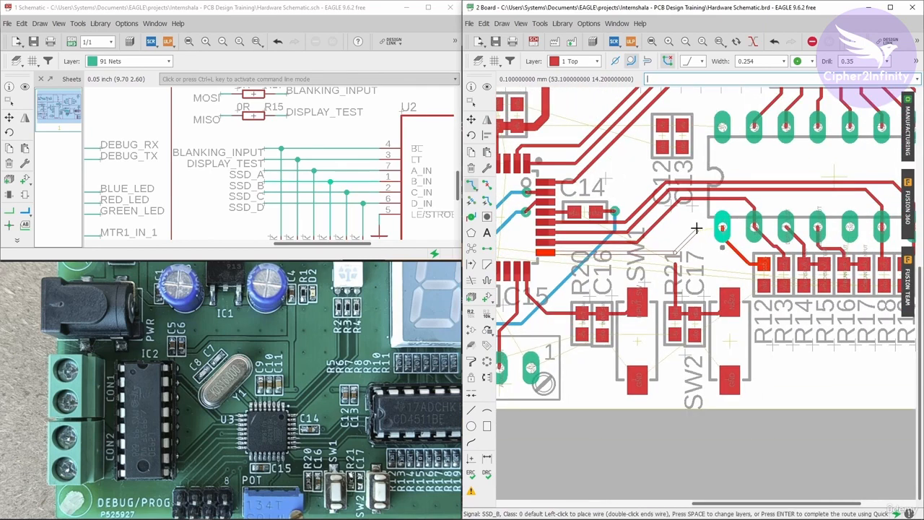
{"action": "scroll", "coordinate": [693, 229], "scroll_direction": "up", "scroll_amount": 2}
{"action": "left_click", "coordinate": [735, 229]}
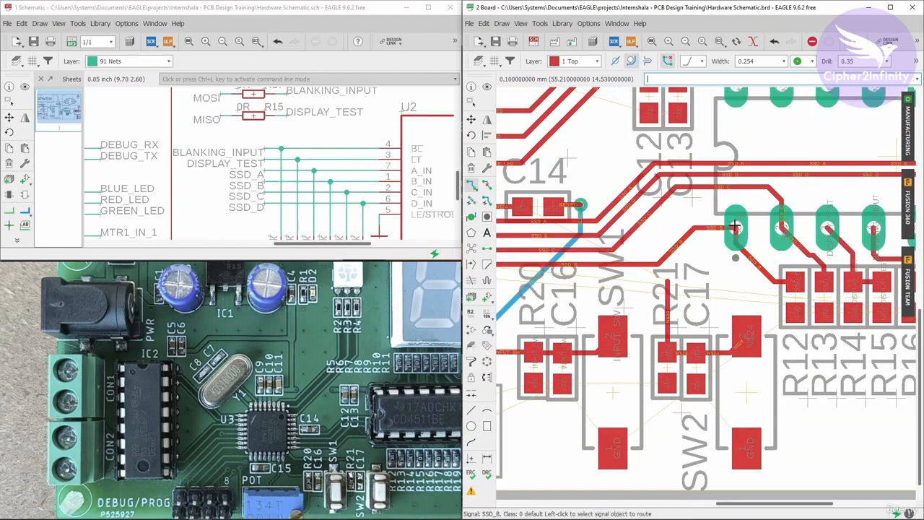
- Examine the SSD_A to SSD_D traces between U3 and U2 and the remaining unrouted connections around C14, R20 and R21
{"action": "scroll", "coordinate": [656, 288], "scroll_direction": "down", "scroll_amount": 2}
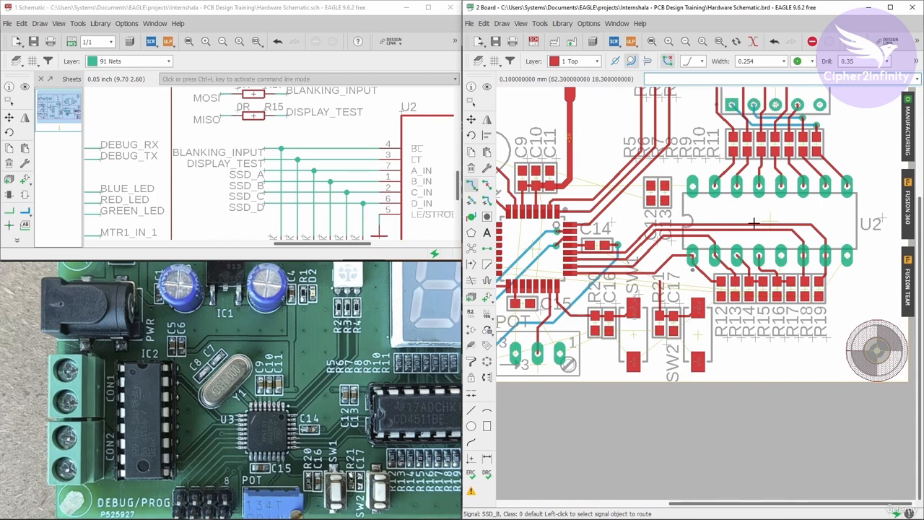
{"action": "scroll", "coordinate": [646, 252], "scroll_direction": "up", "scroll_amount": 2}
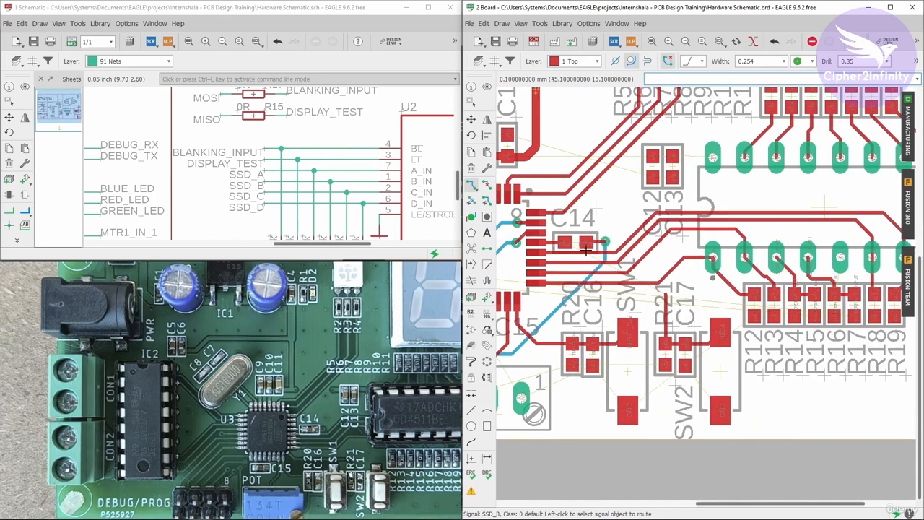
{"action": "scroll", "coordinate": [534, 253], "scroll_direction": "down", "scroll_amount": 2}
{"action": "scroll", "coordinate": [534, 252], "scroll_direction": "up", "scroll_amount": 2}
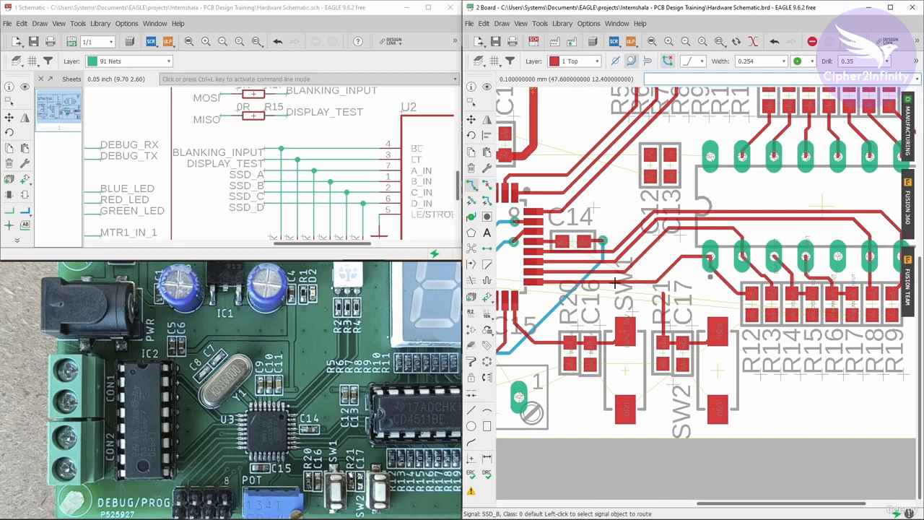
{"action": "scroll", "coordinate": [567, 260], "scroll_direction": "down", "scroll_amount": 3}
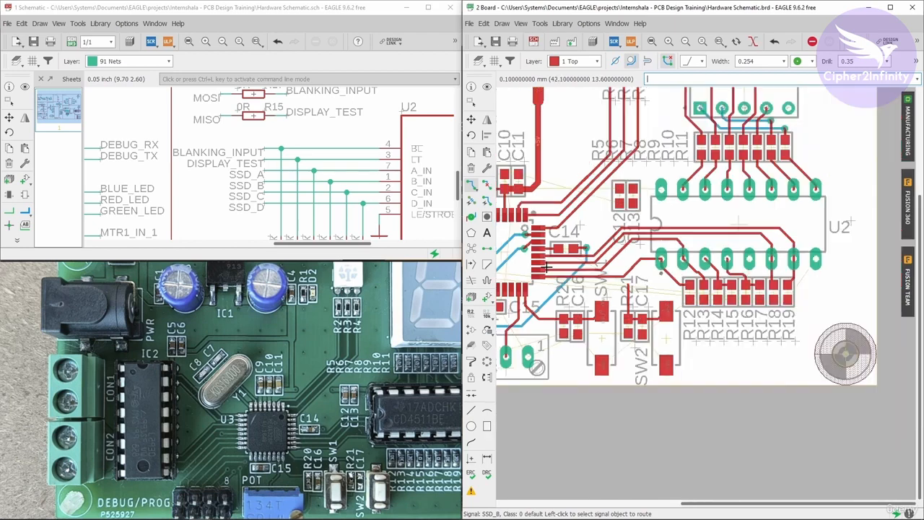
{"action": "scroll", "coordinate": [610, 264], "scroll_direction": "up", "scroll_amount": 2}
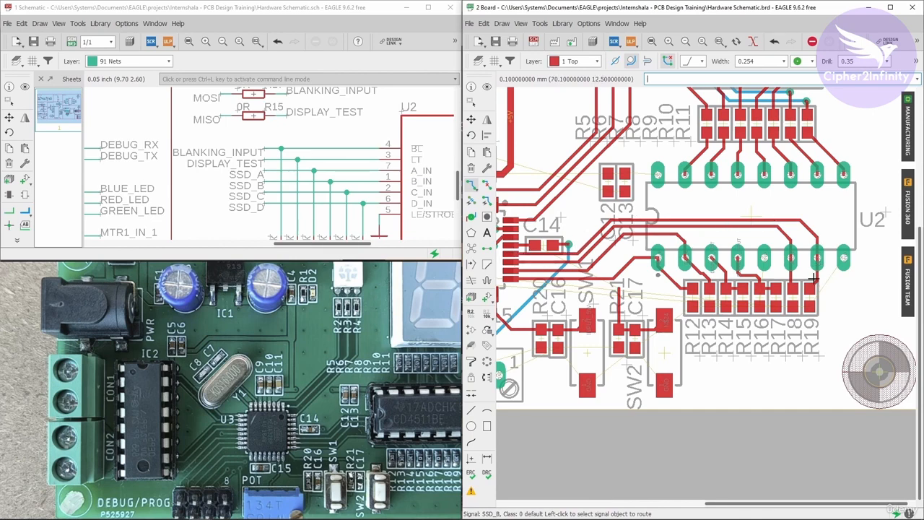
{"action": "scroll", "coordinate": [813, 278], "scroll_direction": "down", "scroll_amount": 2}
{"action": "scroll", "coordinate": [758, 268], "scroll_direction": "up", "scroll_amount": 1}
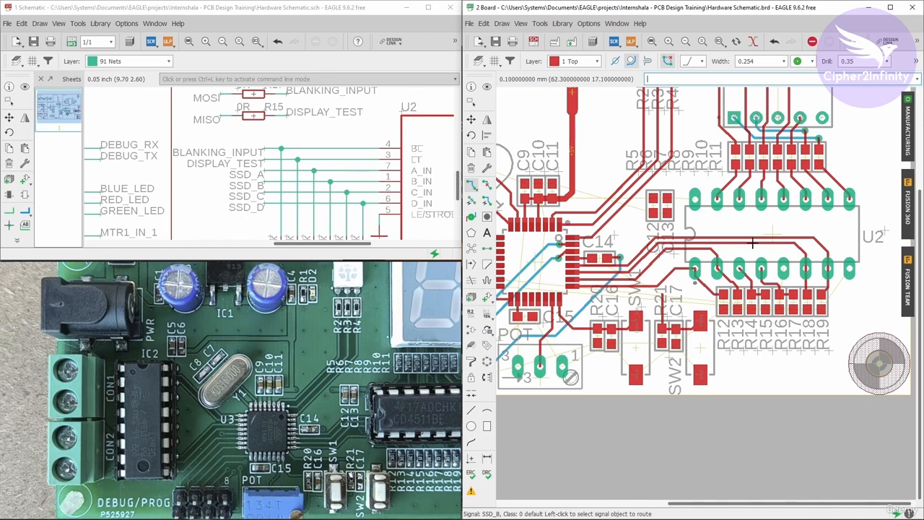
{"action": "scroll", "coordinate": [650, 284], "scroll_direction": "up", "scroll_amount": 1}
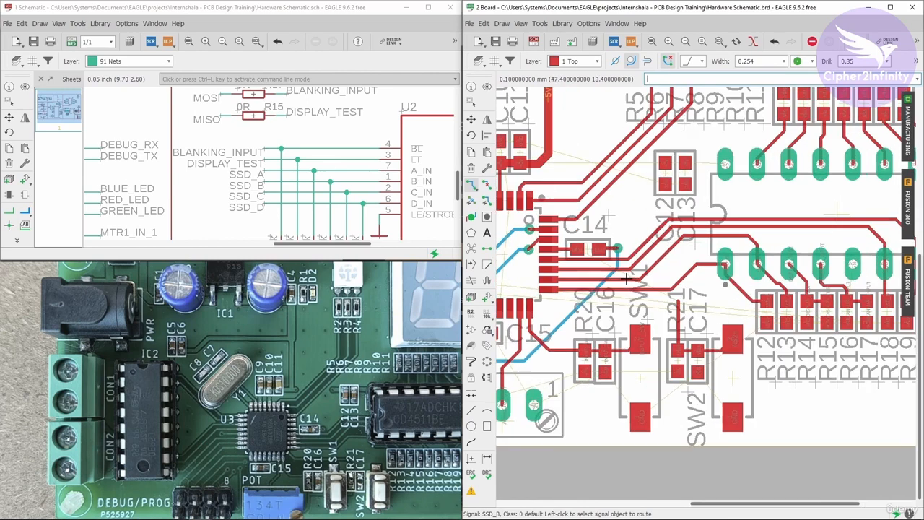
- Compare the SSD_A to SSD_D nets at U3's PC2 to PC5 pins and U2's inputs in the schematic with the board traces
{"action": "scroll", "coordinate": [653, 281], "scroll_direction": "down", "scroll_amount": 2}
{"action": "scroll", "coordinate": [657, 279], "scroll_direction": "up", "scroll_amount": 2}
{"action": "scroll", "coordinate": [662, 275], "scroll_direction": "down", "scroll_amount": 1}
{"action": "scroll", "coordinate": [607, 274], "scroll_direction": "up", "scroll_amount": 1}
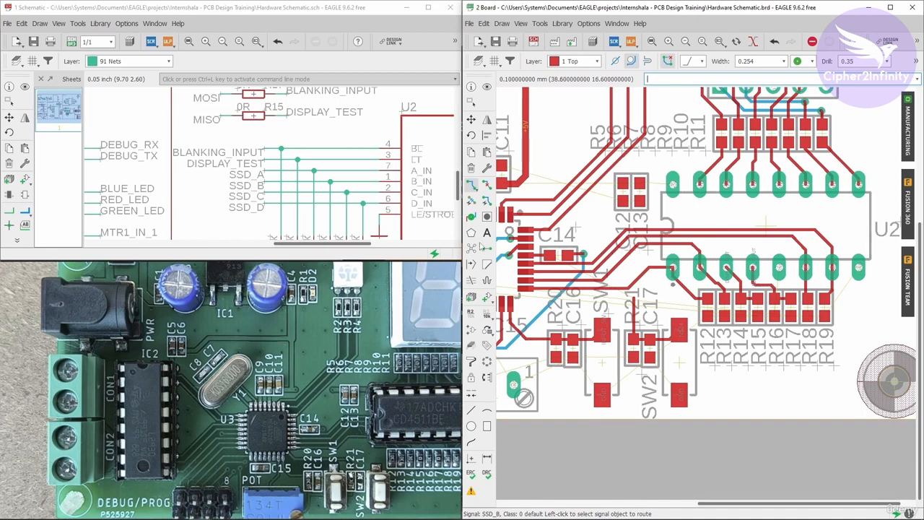
{"action": "left_click", "coordinate": [9, 102]}
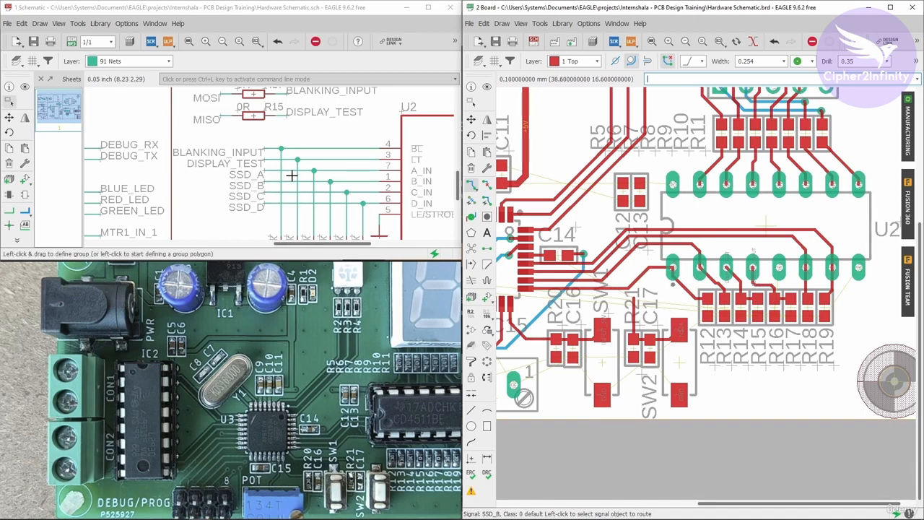
{"action": "scroll", "coordinate": [310, 155], "scroll_direction": "down", "scroll_amount": 3}
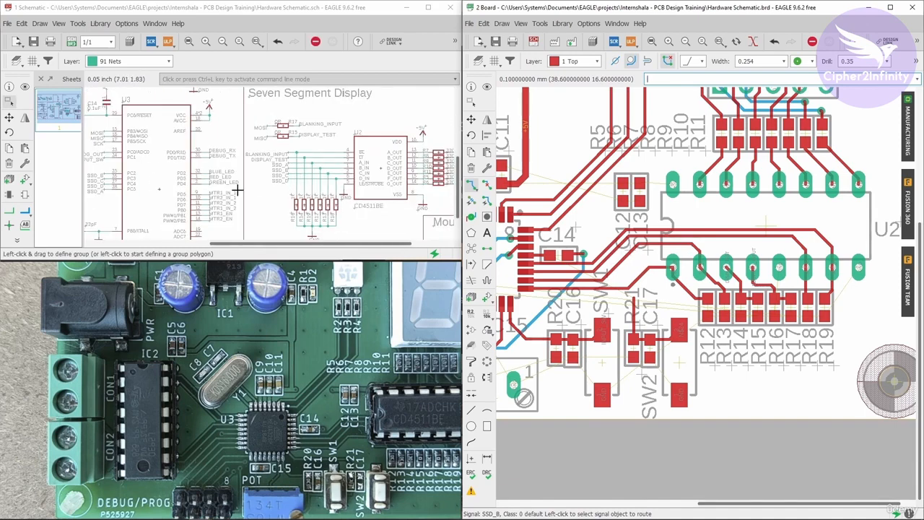
{"action": "scroll", "coordinate": [246, 218], "scroll_direction": "up", "scroll_amount": 1}
{"action": "scroll", "coordinate": [246, 218], "scroll_direction": "up", "scroll_amount": 1}
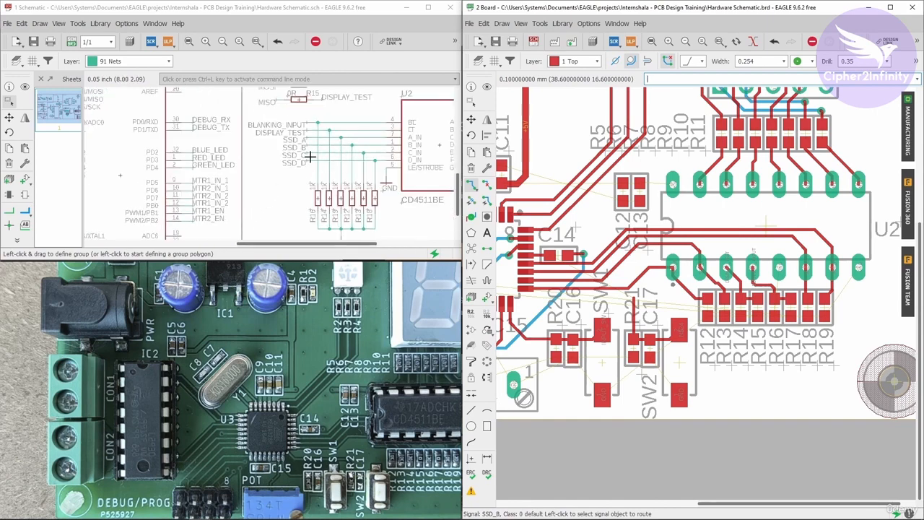
{"action": "scroll", "coordinate": [353, 147], "scroll_direction": "down", "scroll_amount": 3}
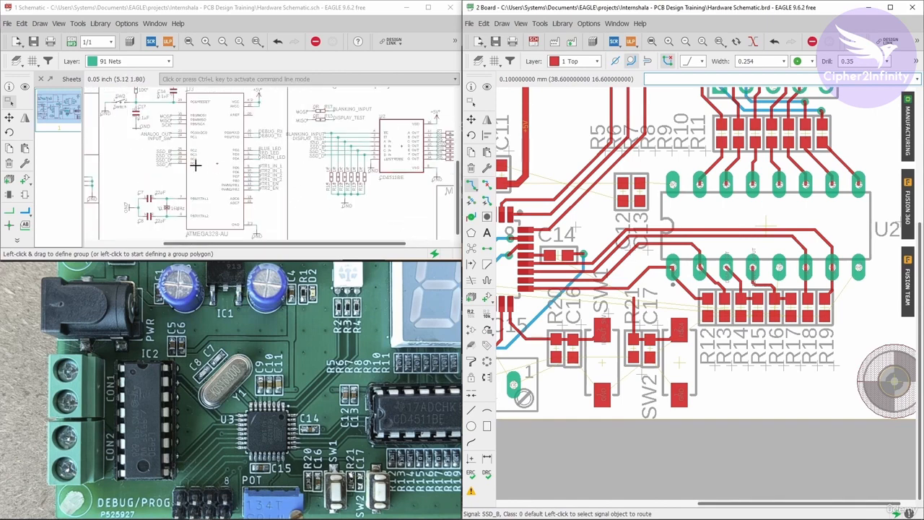
{"action": "scroll", "coordinate": [191, 160], "scroll_direction": "up", "scroll_amount": 2}
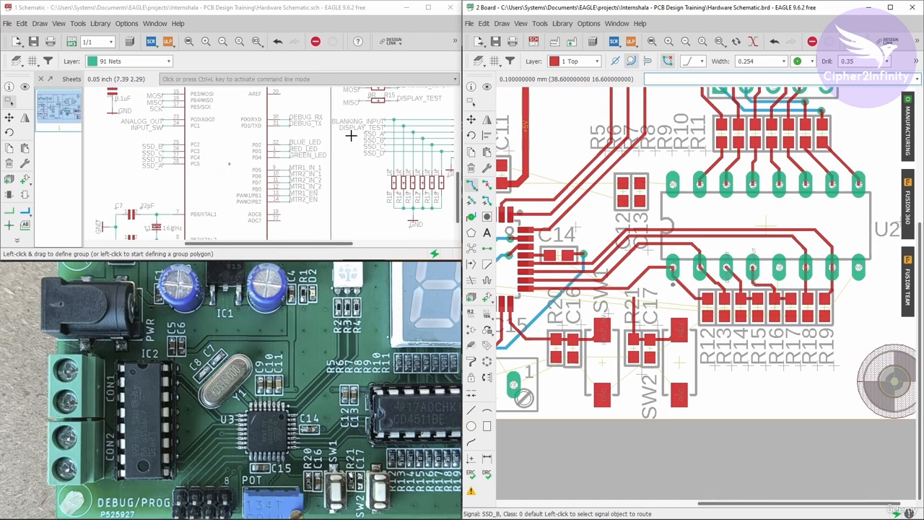
{"action": "scroll", "coordinate": [387, 142], "scroll_direction": "up", "scroll_amount": 2}
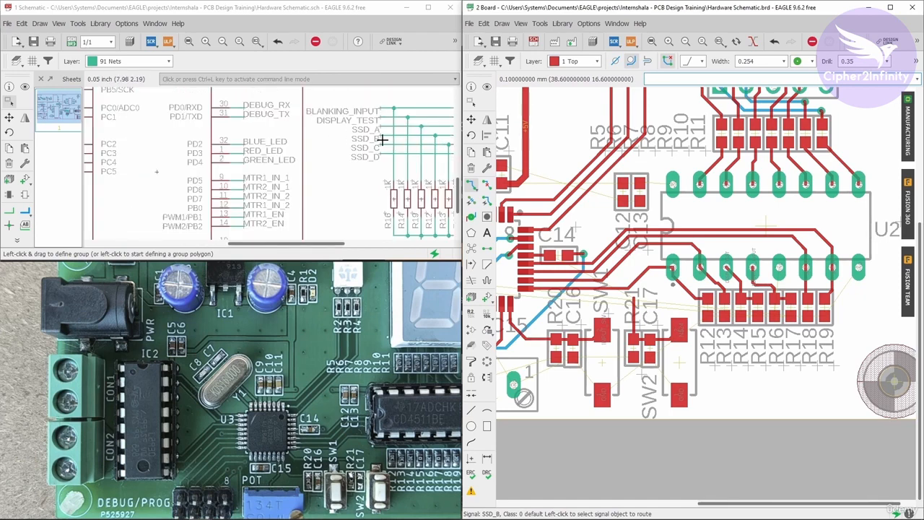
{"action": "scroll", "coordinate": [384, 138], "scroll_direction": "down", "scroll_amount": 1}
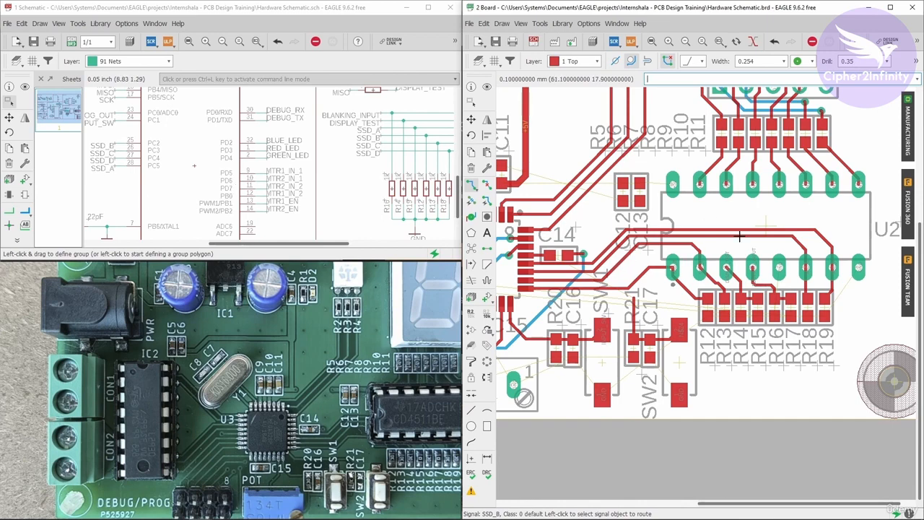
{"action": "scroll", "coordinate": [143, 162], "scroll_direction": "up", "scroll_amount": 1}
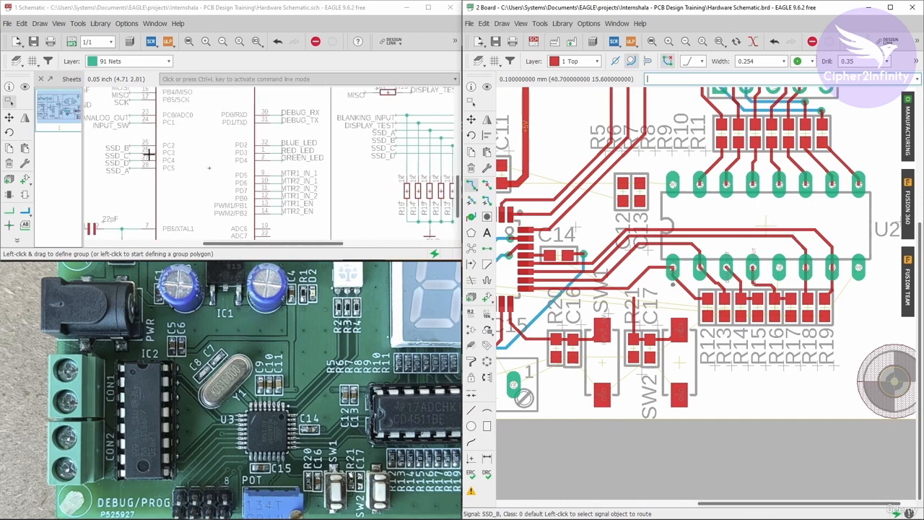
{"action": "scroll", "coordinate": [142, 159], "scroll_direction": "up", "scroll_amount": 1}
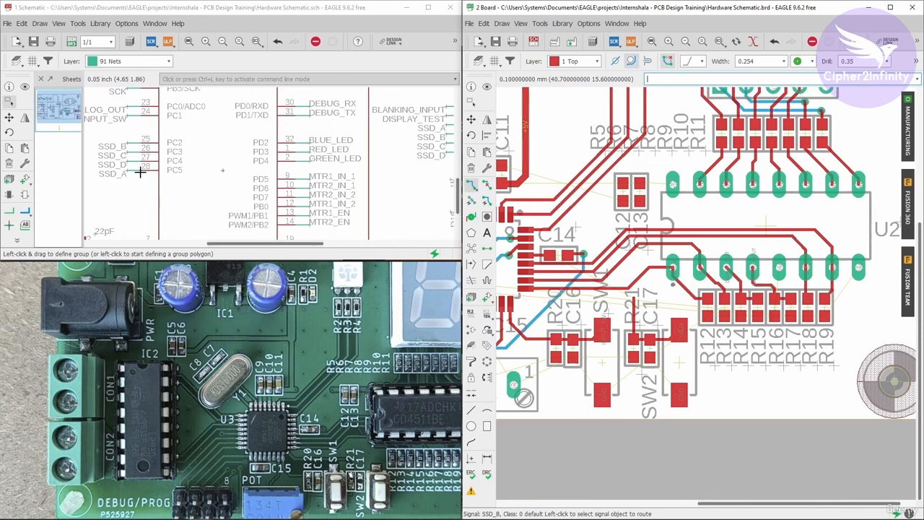
{"action": "middle_click_drag", "start_coordinate": [140, 172], "coordinate": [126, 176]}
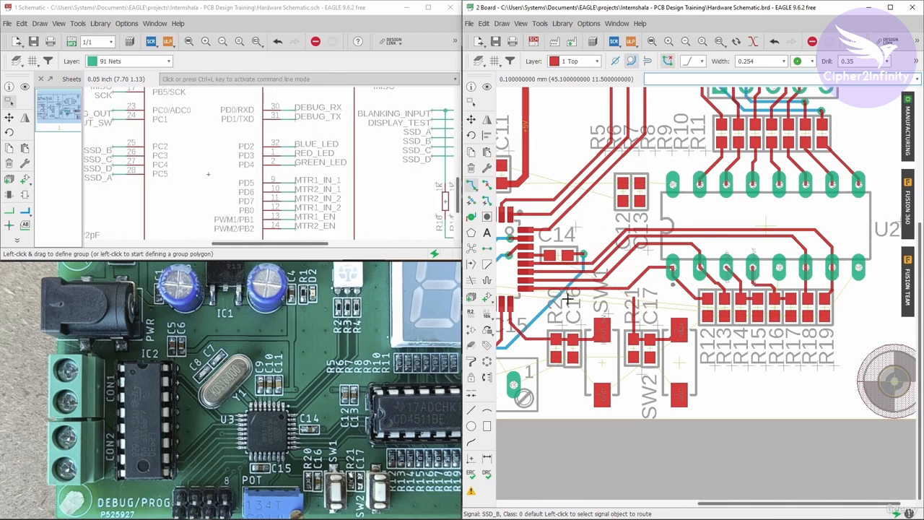
{"action": "scroll", "coordinate": [203, 187], "scroll_direction": "down", "scroll_amount": 3}
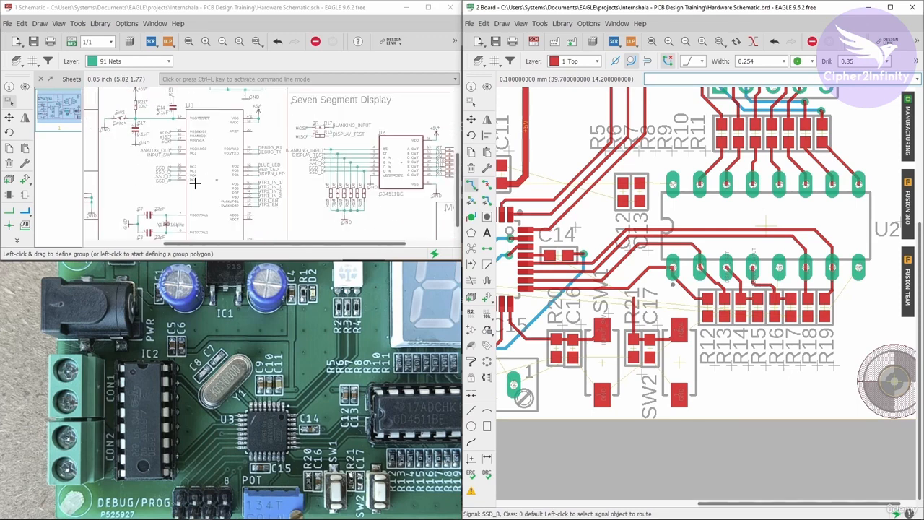
{"action": "scroll", "coordinate": [195, 183], "scroll_direction": "up", "scroll_amount": 2}
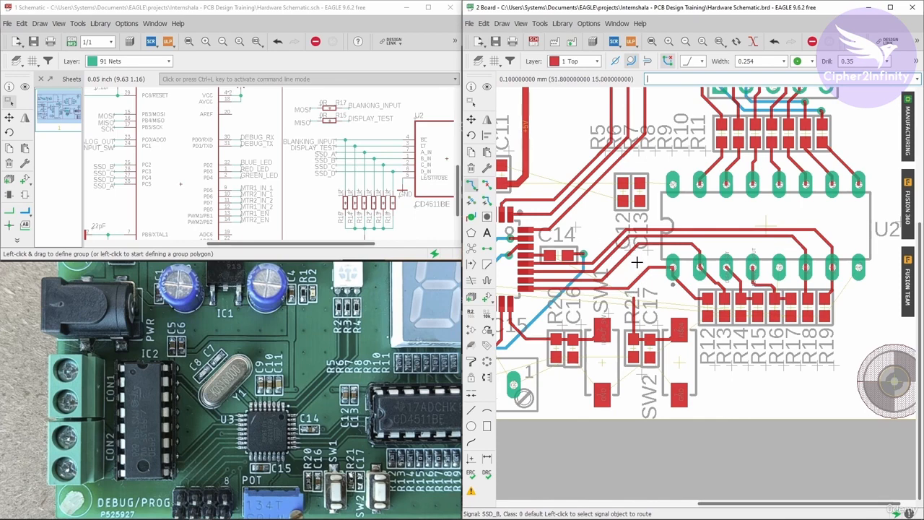
- Examine the BLUE_LED, RED_LED and GREEN_LED nets between U3 and R2 to R4 in the schematic and on the board
{"action": "scroll", "coordinate": [636, 264], "scroll_direction": "down", "scroll_amount": 3}
{"action": "scroll", "coordinate": [619, 309], "scroll_direction": "up", "scroll_amount": 2}
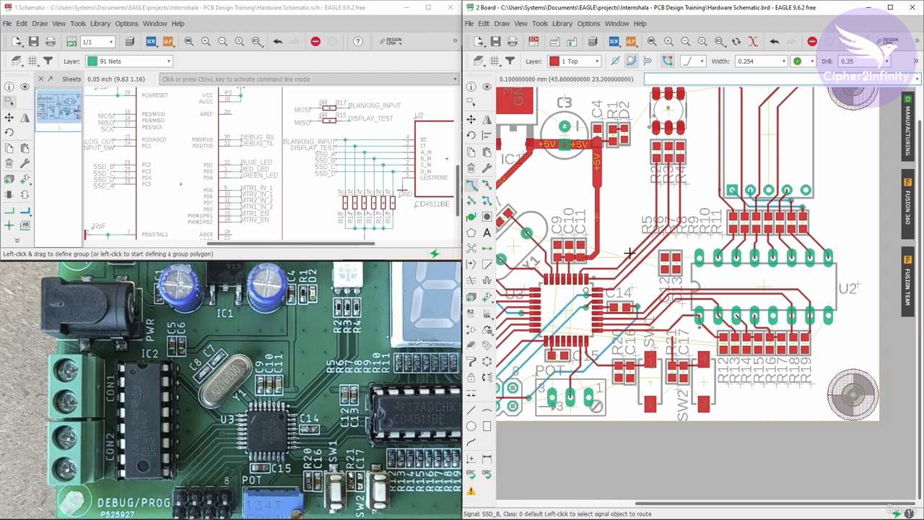
{"action": "scroll", "coordinate": [377, 202], "scroll_direction": "down", "scroll_amount": 2}
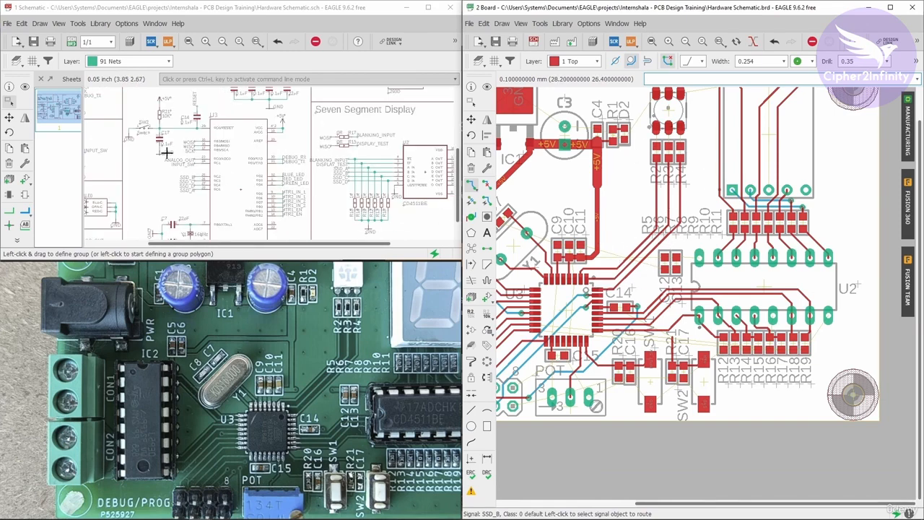
{"action": "scroll", "coordinate": [289, 184], "scroll_direction": "up", "scroll_amount": 4}
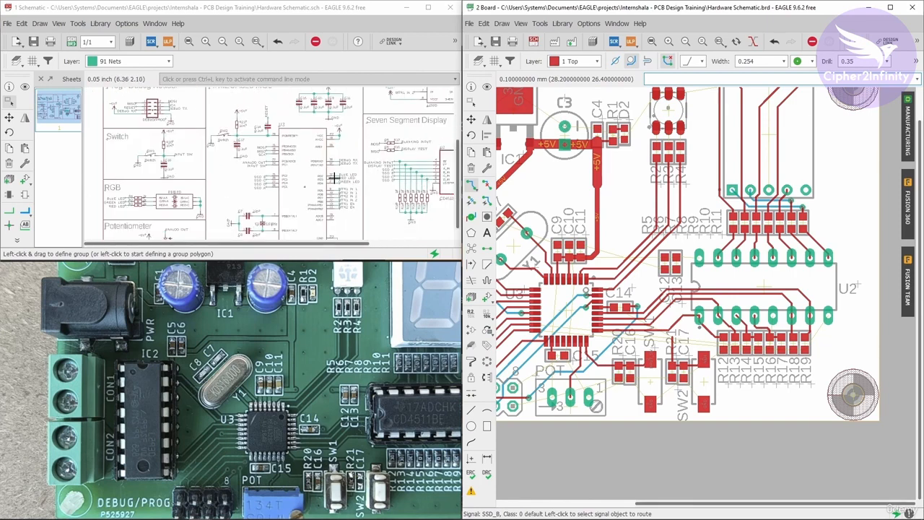
{"action": "scroll", "coordinate": [343, 180], "scroll_direction": "up", "scroll_amount": 2}
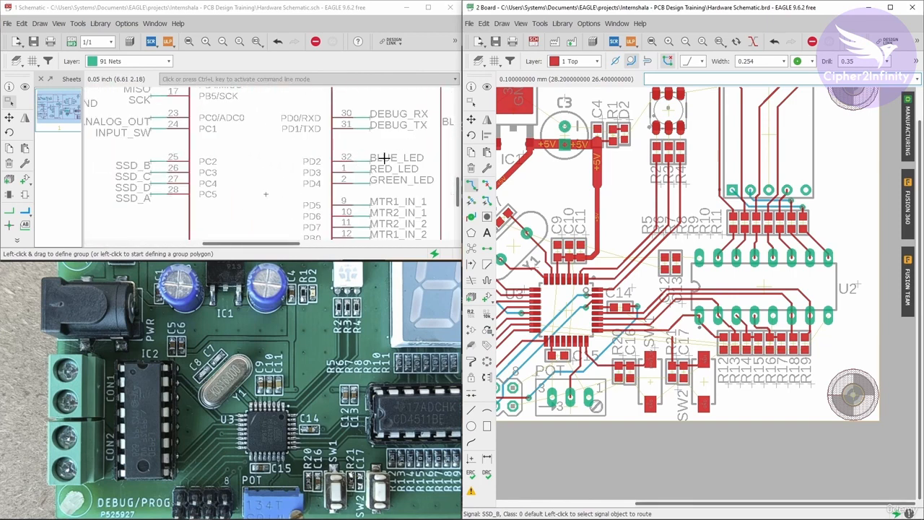
{"action": "scroll", "coordinate": [377, 153], "scroll_direction": "down", "scroll_amount": 4}
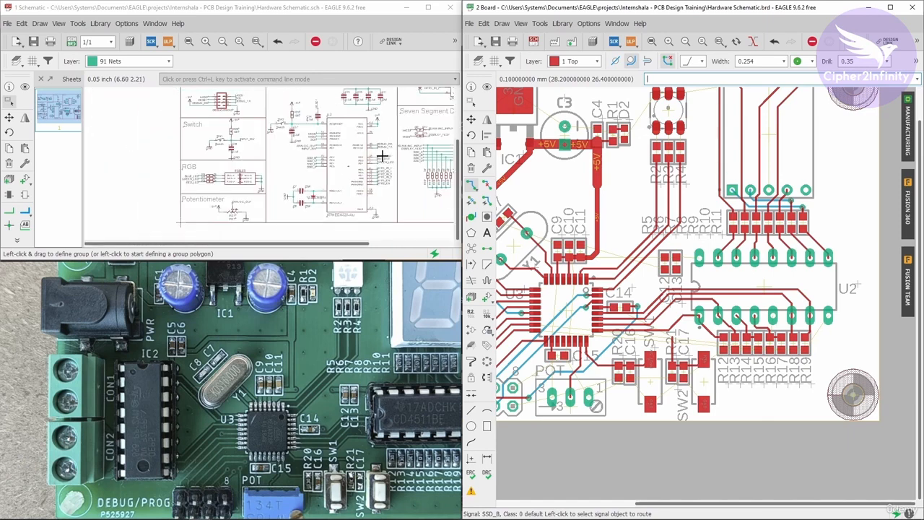
{"action": "scroll", "coordinate": [205, 180], "scroll_direction": "up", "scroll_amount": 2}
{"action": "scroll", "coordinate": [192, 177], "scroll_direction": "up", "scroll_amount": 2}
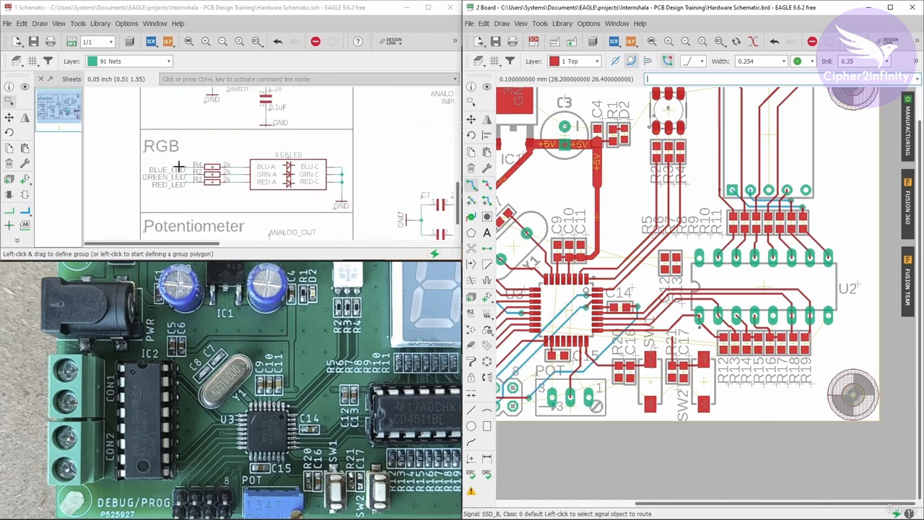
{"action": "scroll", "coordinate": [182, 168], "scroll_direction": "up", "scroll_amount": 1}
{"action": "scroll", "coordinate": [187, 167], "scroll_direction": "up", "scroll_amount": 1}
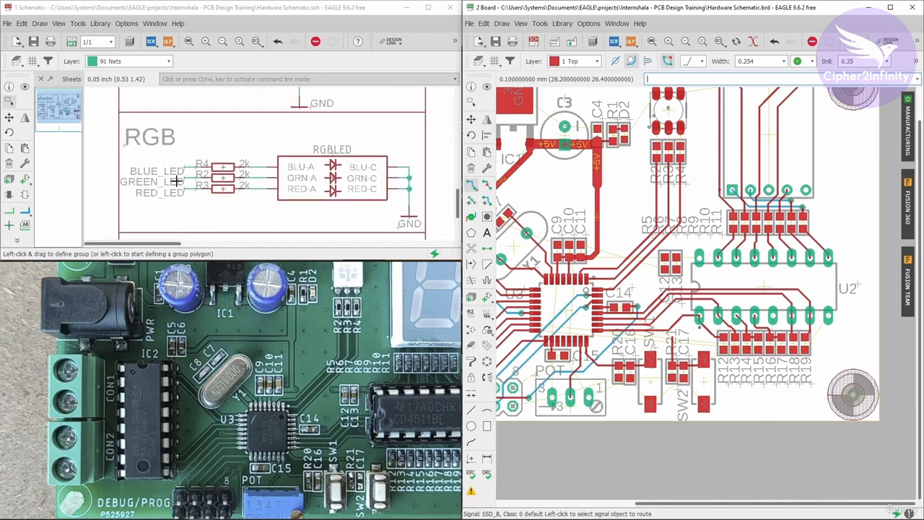
{"action": "scroll", "coordinate": [176, 170], "scroll_direction": "down", "scroll_amount": 3}
{"action": "scroll", "coordinate": [325, 154], "scroll_direction": "up", "scroll_amount": 3}
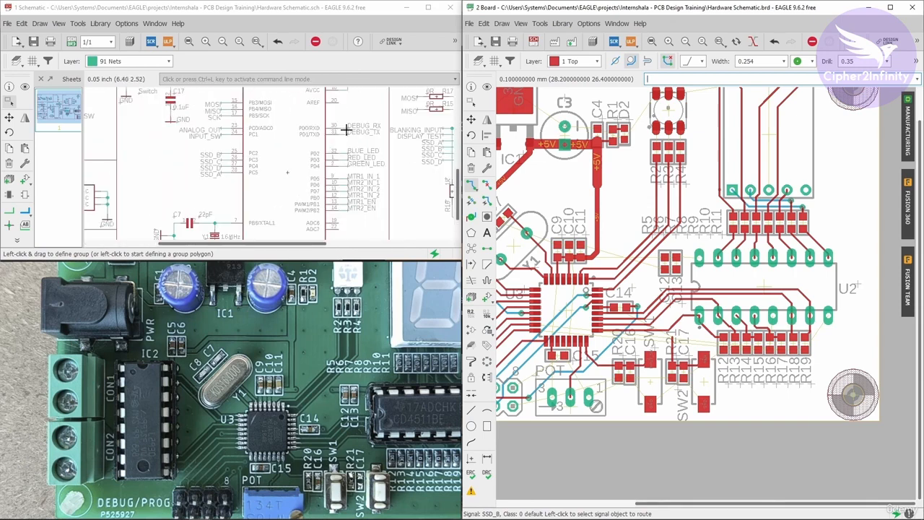
{"action": "scroll", "coordinate": [359, 179], "scroll_direction": "up", "scroll_amount": 1}
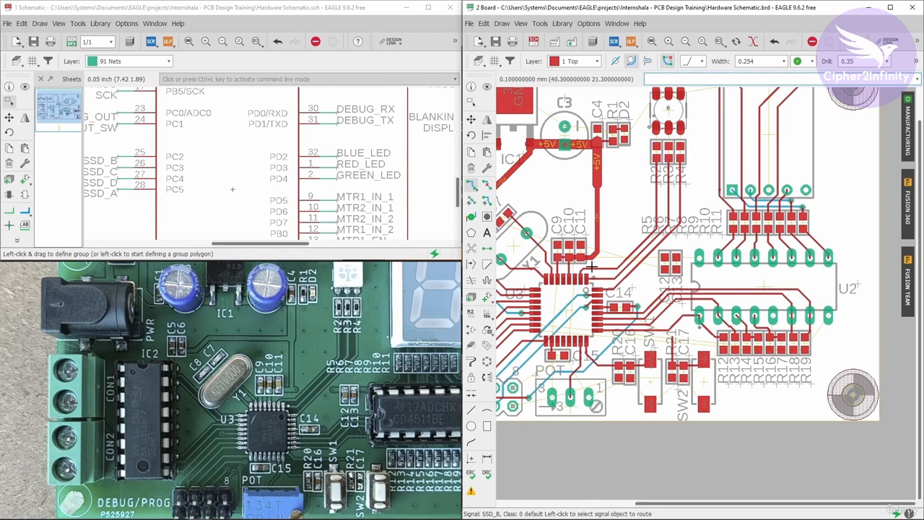
{"action": "scroll", "coordinate": [647, 182], "scroll_direction": "up", "scroll_amount": 2}
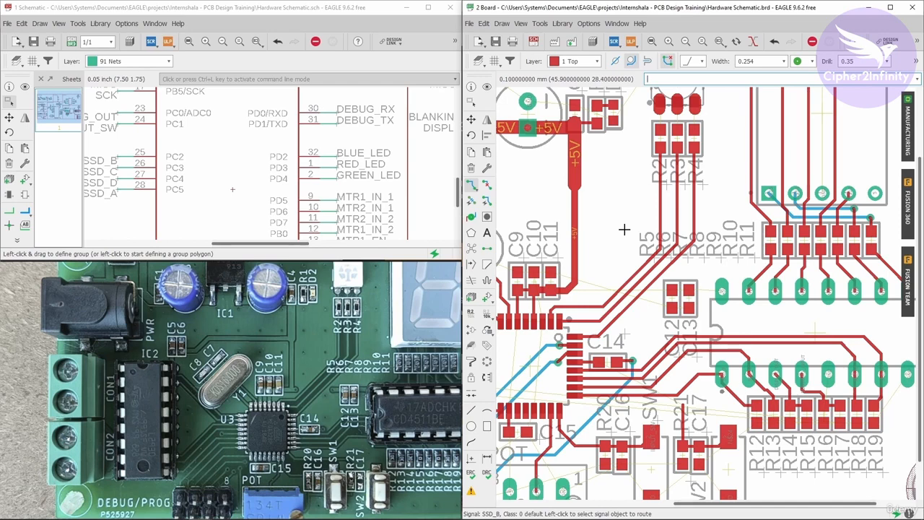
{"action": "scroll", "coordinate": [764, 219], "scroll_direction": "down", "scroll_amount": 2}
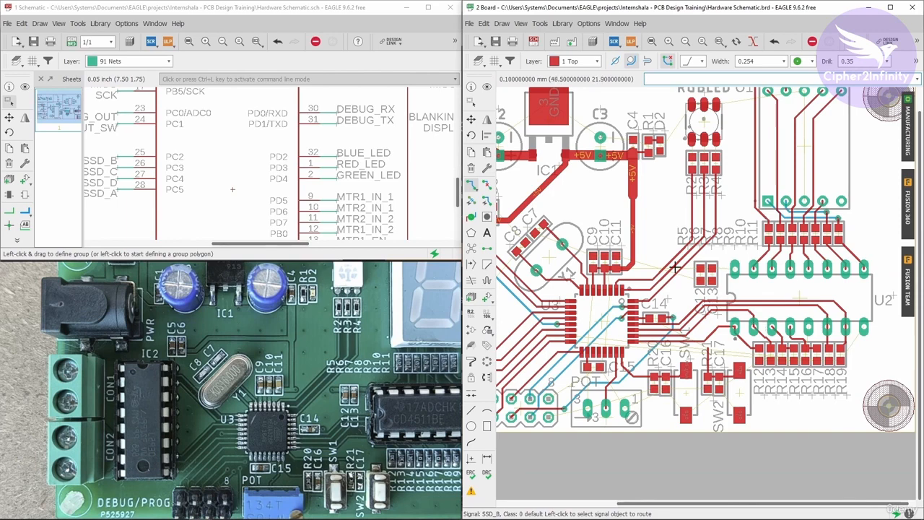
{"action": "middle_click_drag", "start_coordinate": [675, 267], "coordinate": [655, 207]}
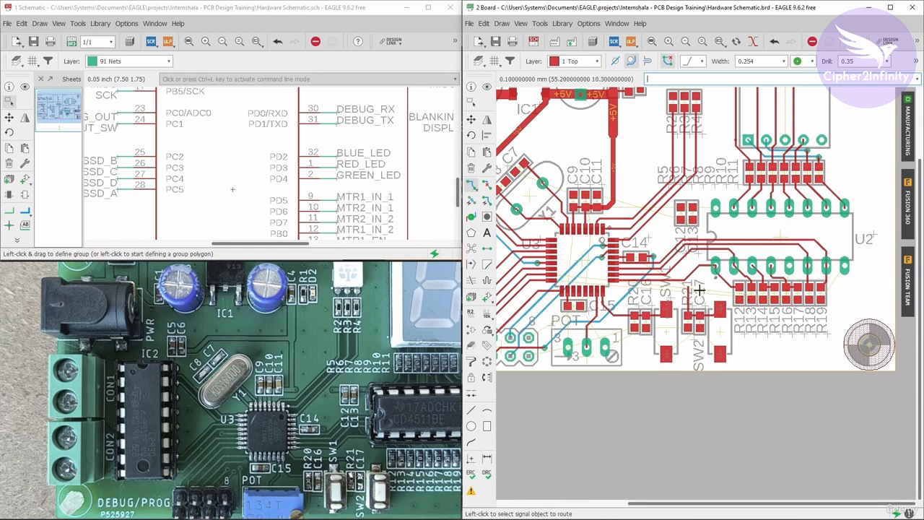
- Highlight the BLANKING_INPUT net with Show and inspect its connection from U2 to R16 and R17 on the board
{"action": "scroll", "coordinate": [250, 177], "scroll_direction": "down", "scroll_amount": 2}
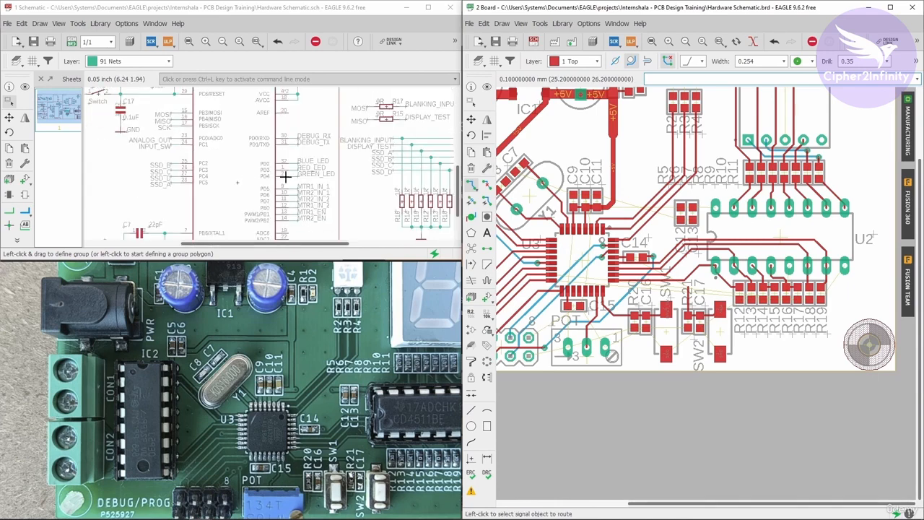
{"action": "scroll", "coordinate": [251, 185], "scroll_direction": "down", "scroll_amount": 1}
{"action": "scroll", "coordinate": [368, 187], "scroll_direction": "up", "scroll_amount": 1}
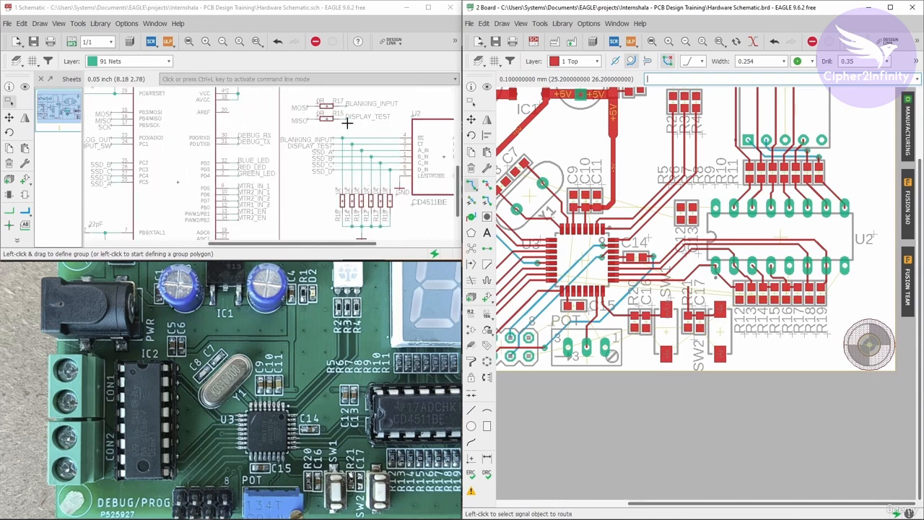
{"action": "left_click", "coordinate": [26, 86]}
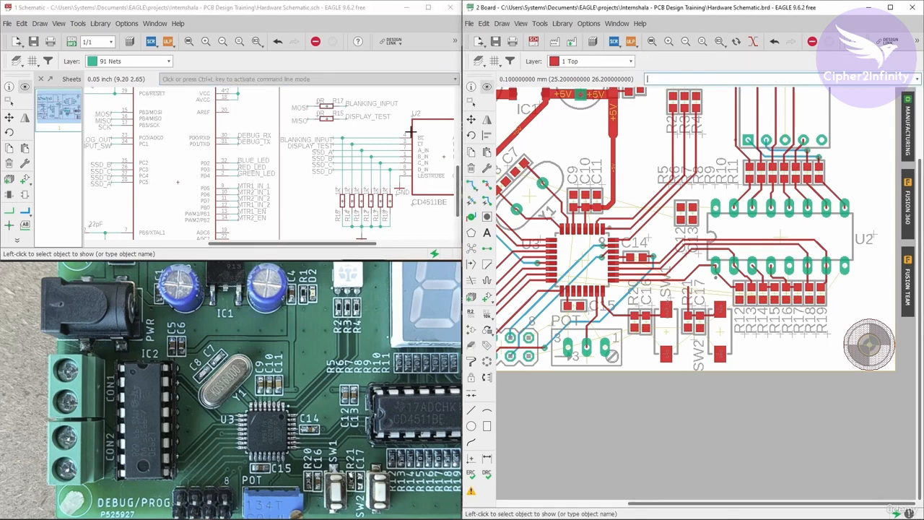
{"action": "scroll", "coordinate": [355, 142], "scroll_direction": "up", "scroll_amount": 2}
{"action": "left_click", "coordinate": [355, 141]}
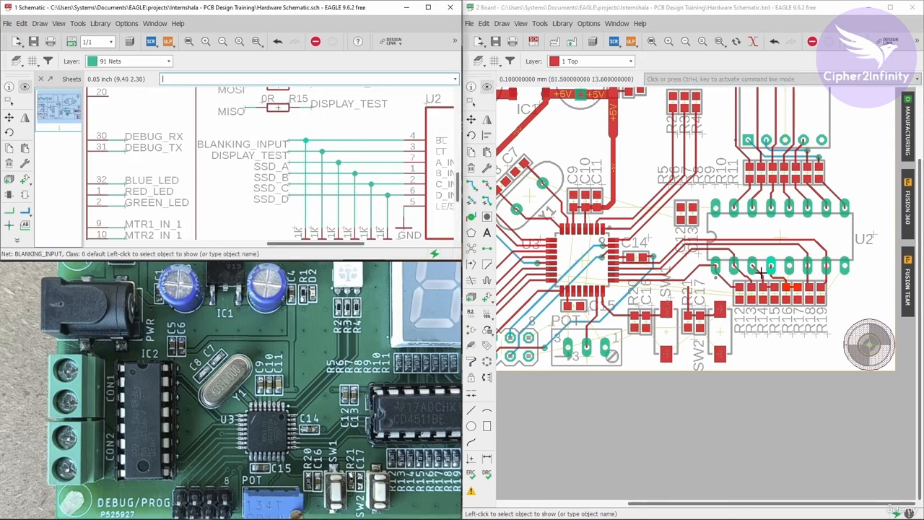
{"action": "scroll", "coordinate": [761, 271], "scroll_direction": "up", "scroll_amount": 5}
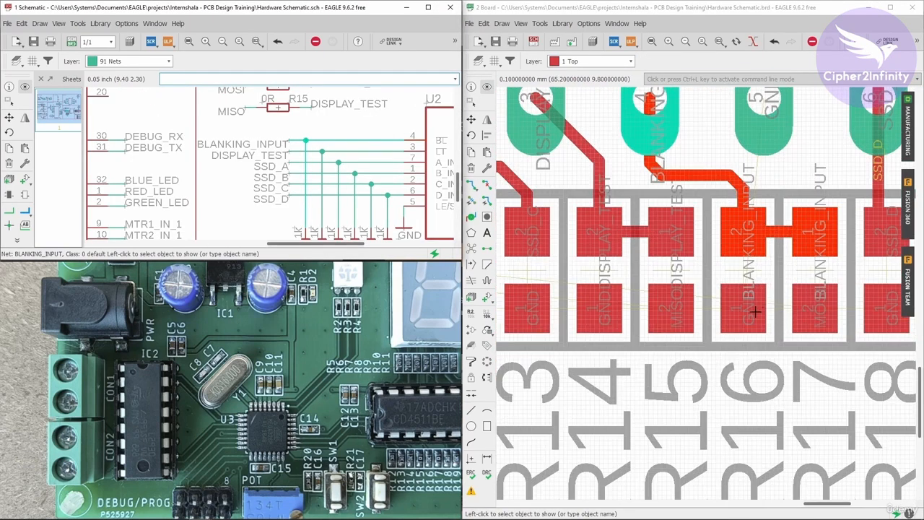
{"action": "scroll", "coordinate": [758, 300], "scroll_direction": "down", "scroll_amount": 4}
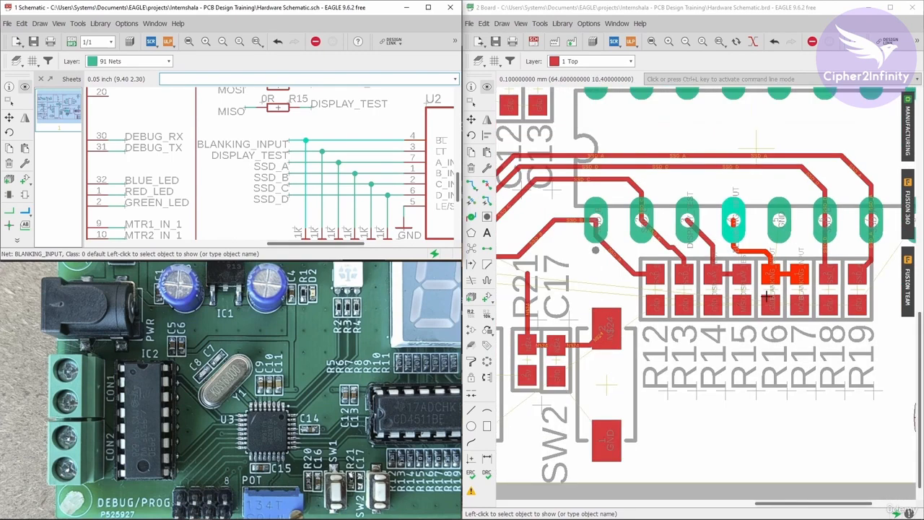
{"action": "scroll", "coordinate": [670, 289], "scroll_direction": "down", "scroll_amount": 1}
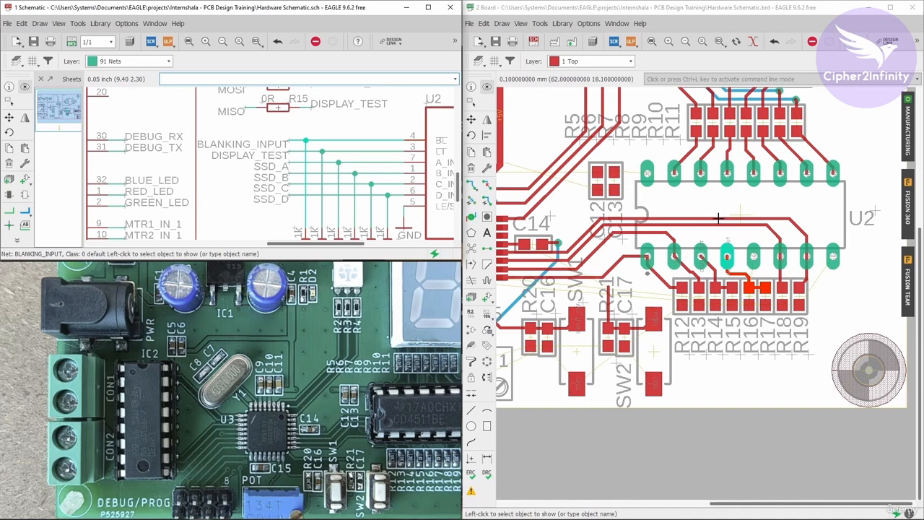
- Set the schematic background to black in the user interface settings
{"action": "left_click", "coordinate": [588, 23]}
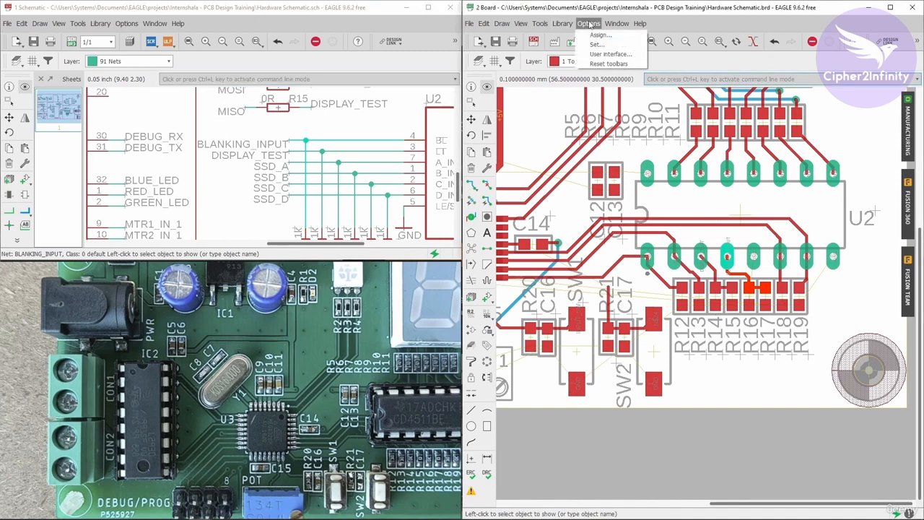
{"action": "left_click", "coordinate": [602, 60]}
{"action": "left_click", "coordinate": [537, 88]}
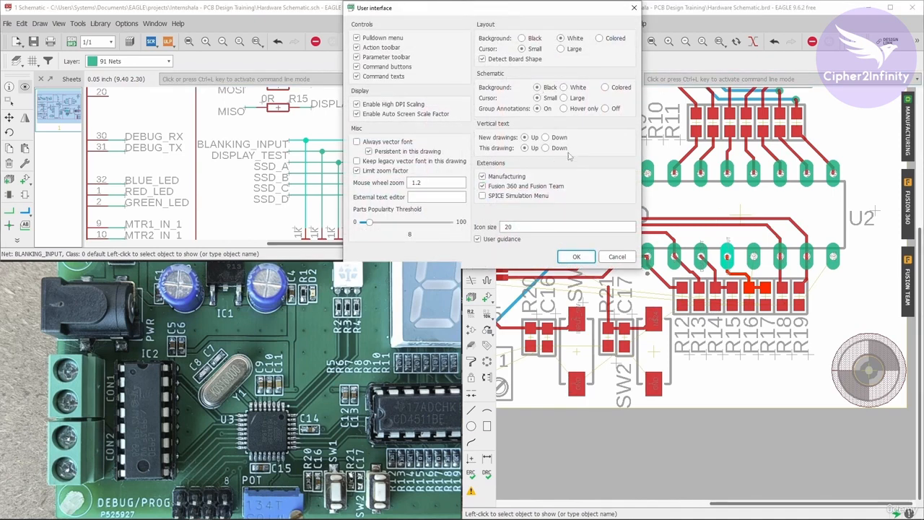
{"action": "left_click", "coordinate": [576, 256]}
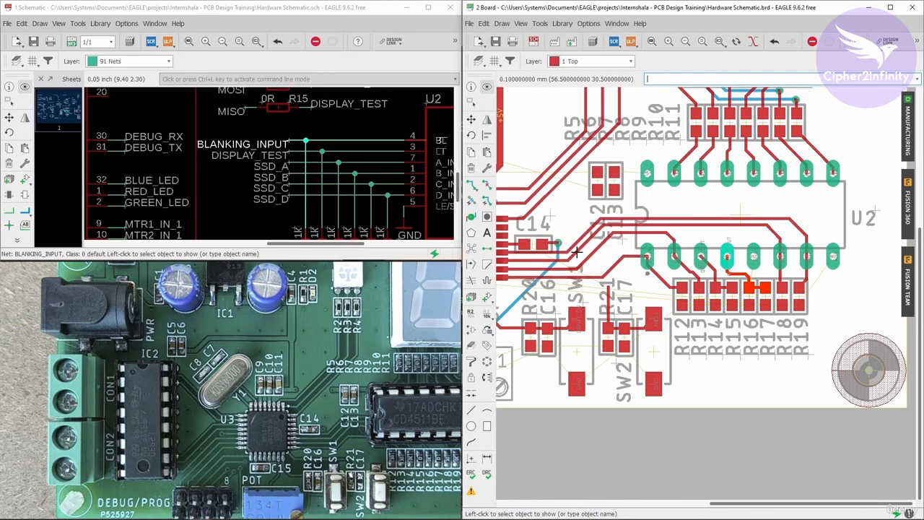
- Set the board layout background to black in the user interface settings and inspect the board around U3 and U2
{"action": "left_click", "coordinate": [588, 23]}
{"action": "left_click", "coordinate": [597, 55]}
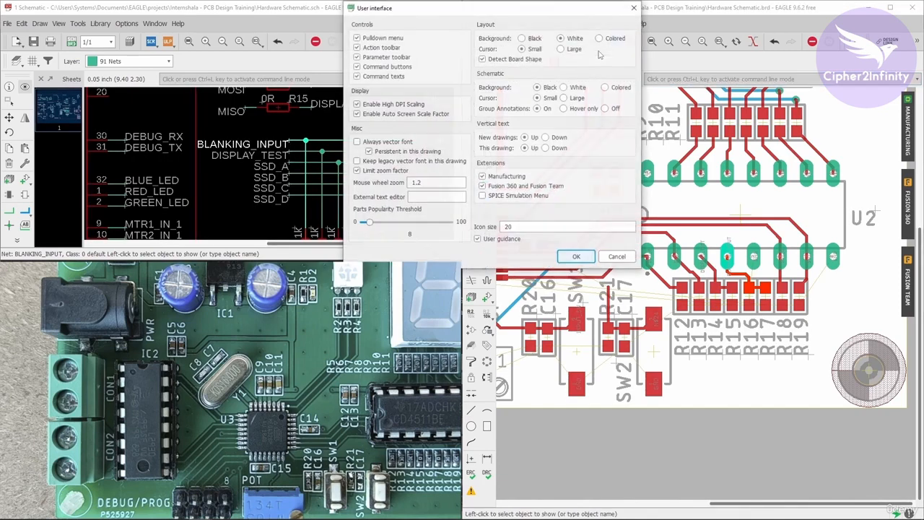
{"action": "left_click", "coordinate": [521, 38]}
{"action": "left_click", "coordinate": [576, 256]}
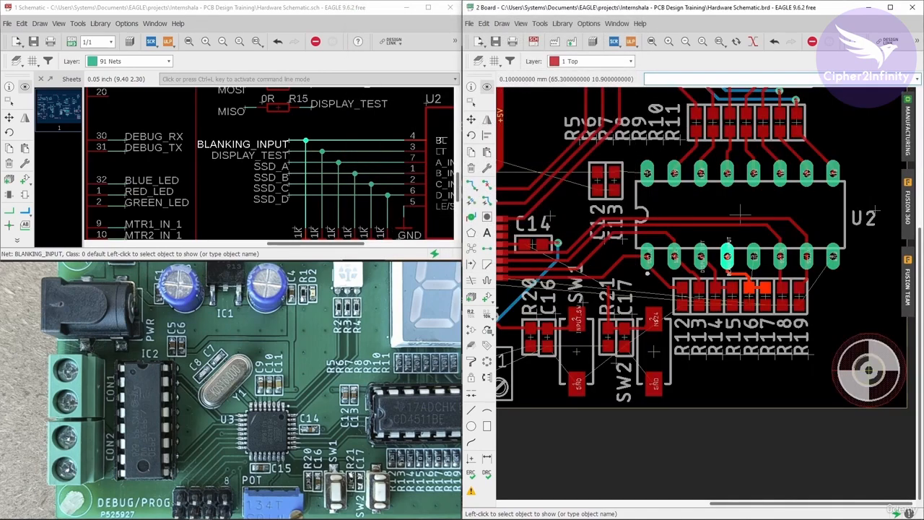
{"action": "scroll", "coordinate": [808, 404], "scroll_direction": "down", "scroll_amount": 3}
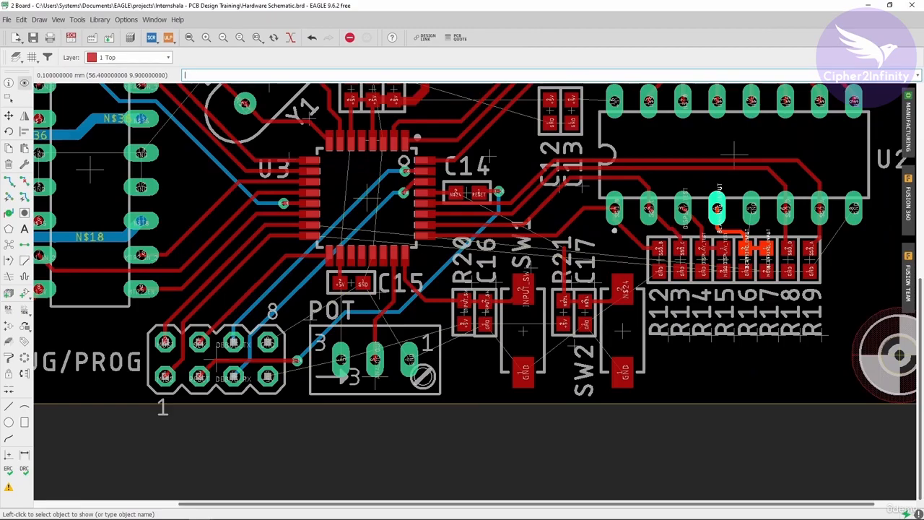
{"action": "scroll", "coordinate": [633, 251], "scroll_direction": "up", "scroll_amount": 1}
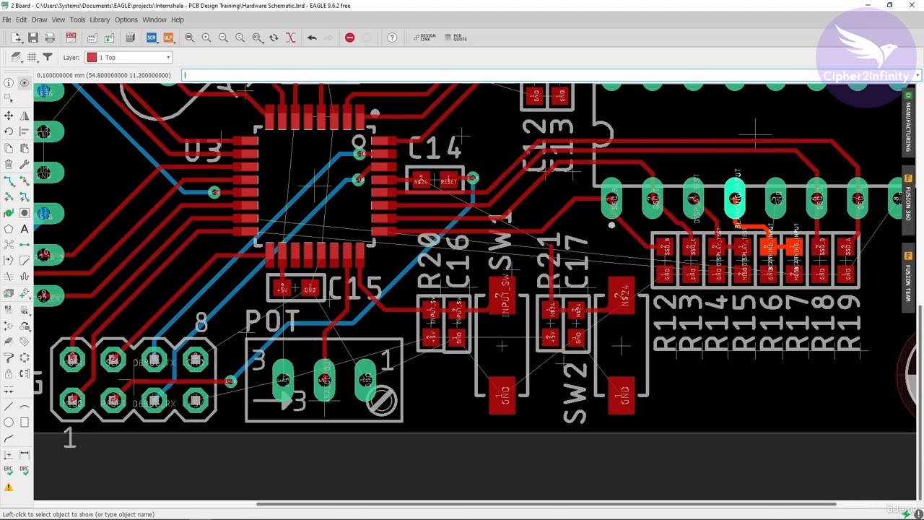
{"action": "scroll", "coordinate": [524, 290], "scroll_direction": "down", "scroll_amount": 2}
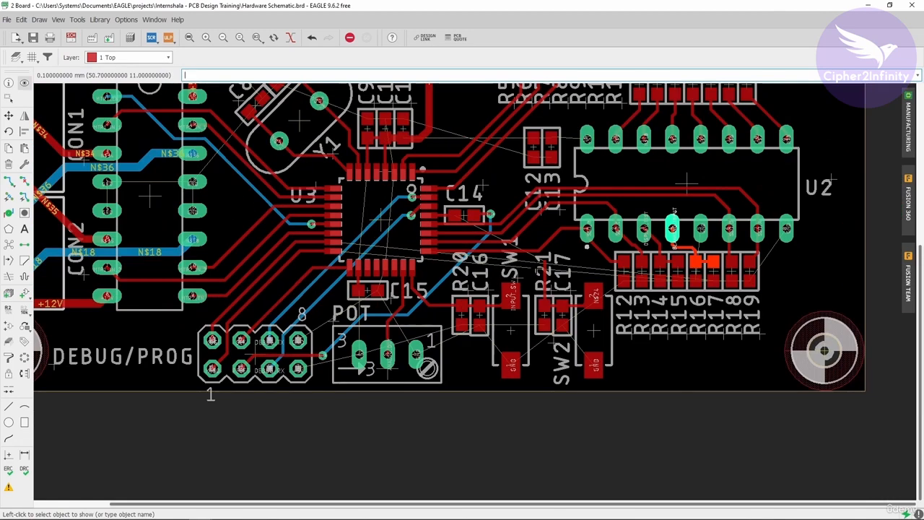
{"action": "scroll", "coordinate": [359, 342], "scroll_direction": "down", "scroll_amount": 3}
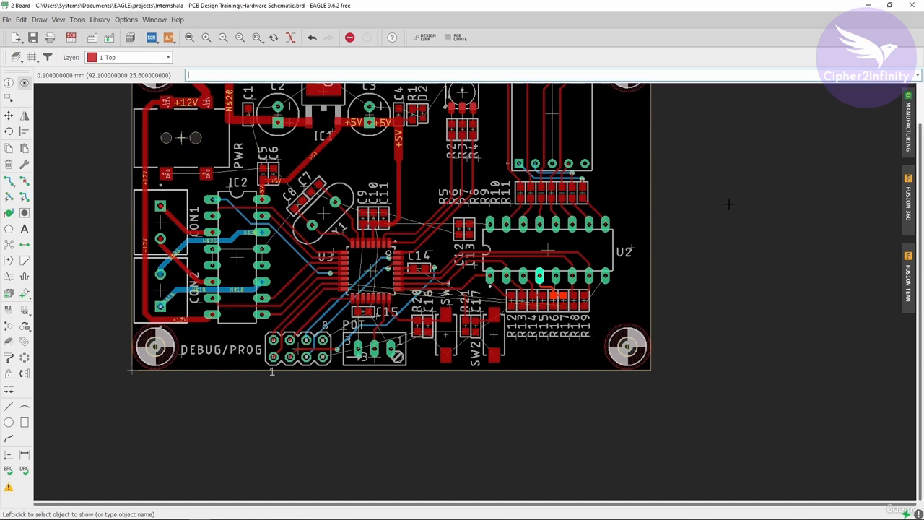
- Set the layout and schematic backgrounds to white and place the board window beside the schematic
{"action": "left_click", "coordinate": [126, 19]}
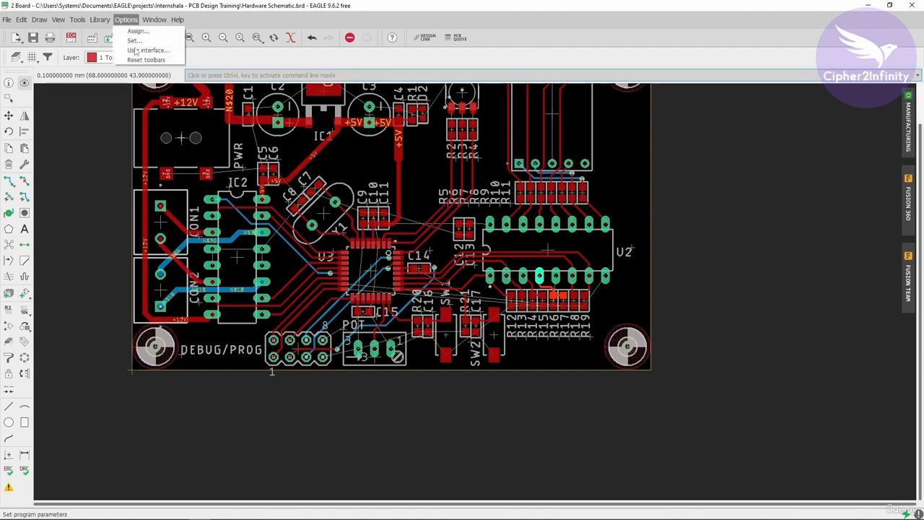
{"action": "left_click", "coordinate": [140, 52]}
{"action": "left_click", "coordinate": [223, 87]}
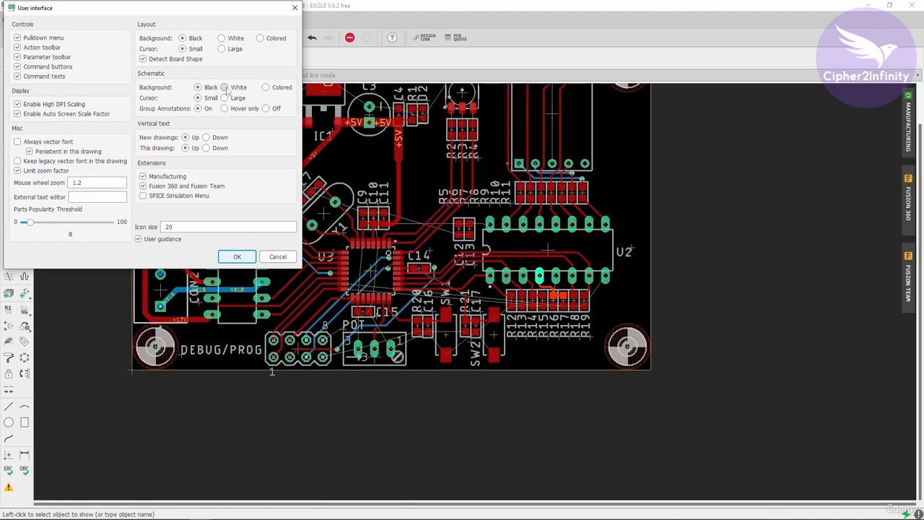
{"action": "left_click", "coordinate": [220, 37]}
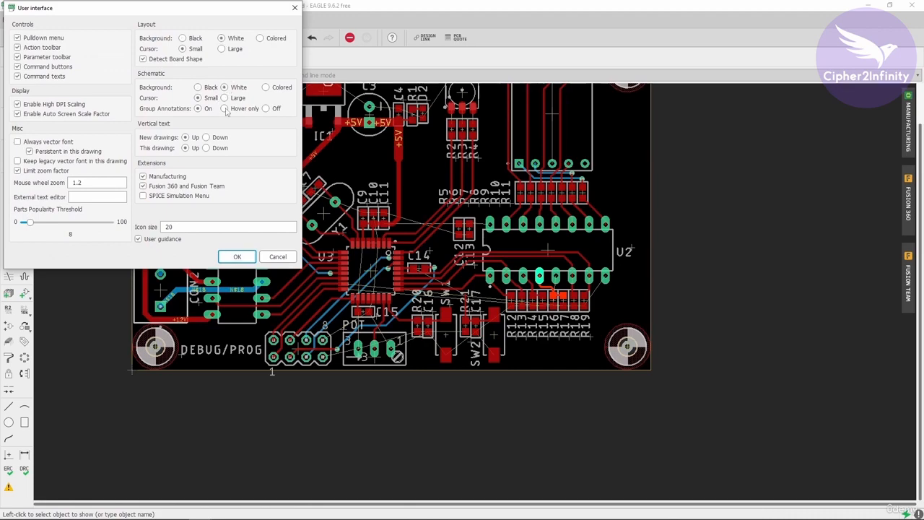
{"action": "left_click", "coordinate": [236, 256]}
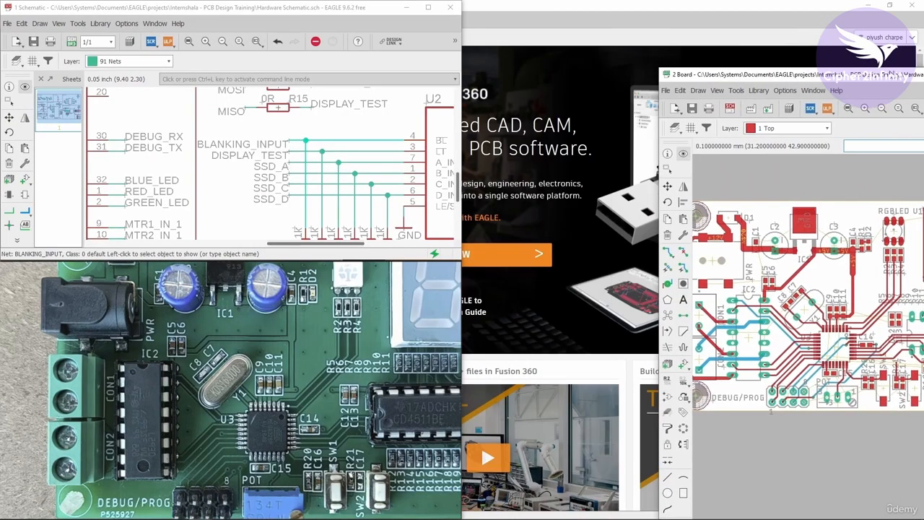
{"action": "key", "text": "super+Right"}
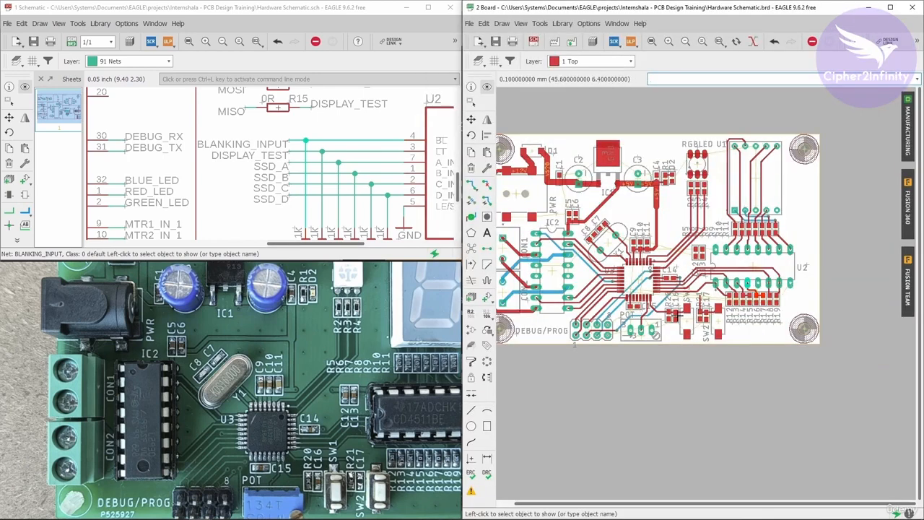
- Highlight the BLANKING_INPUT net from the schematic with Show to locate it at U2, R16 and R17 on the board
{"action": "scroll", "coordinate": [678, 315], "scroll_direction": "up", "scroll_amount": 2}
{"action": "scroll", "coordinate": [738, 308], "scroll_direction": "up", "scroll_amount": 1}
{"action": "scroll", "coordinate": [752, 277], "scroll_direction": "down", "scroll_amount": 2}
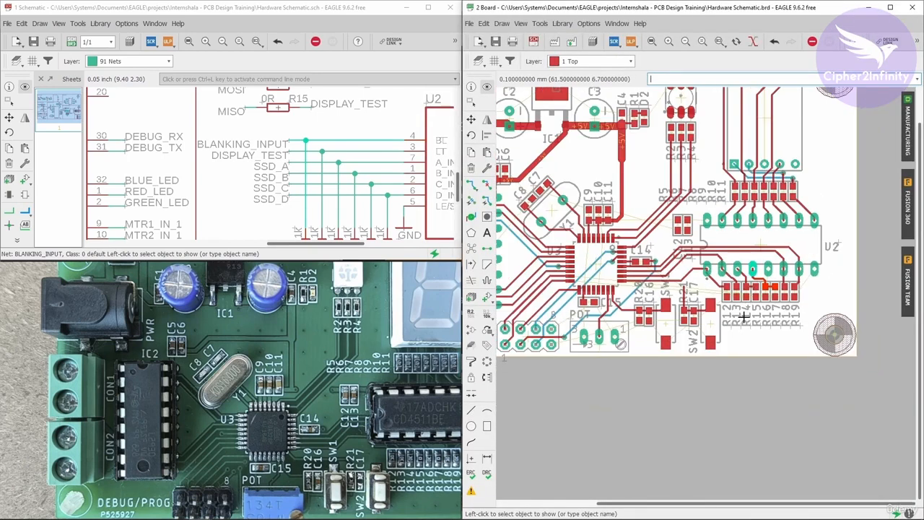
{"action": "scroll", "coordinate": [764, 315], "scroll_direction": "up", "scroll_amount": 2}
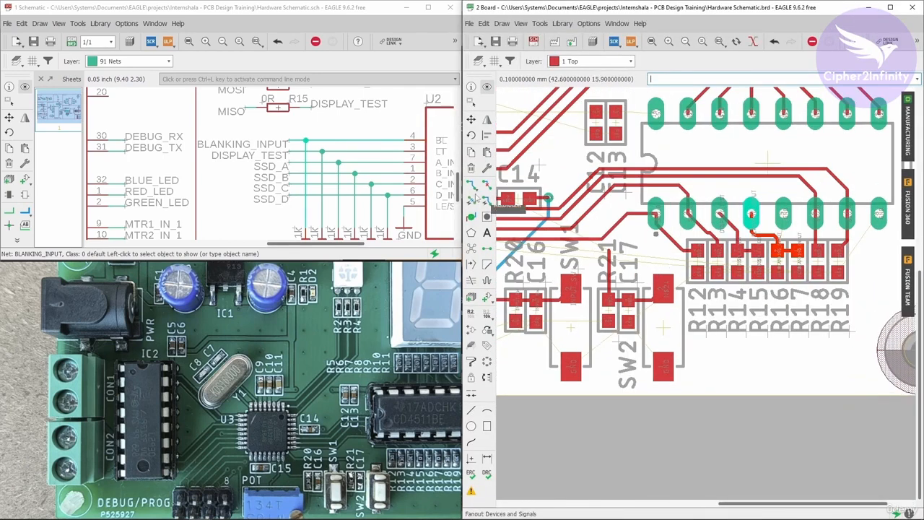
{"action": "left_click", "coordinate": [471, 185]}
{"action": "scroll", "coordinate": [810, 299], "scroll_direction": "up", "scroll_amount": 1}
{"action": "scroll", "coordinate": [810, 299], "scroll_direction": "up", "scroll_amount": 1}
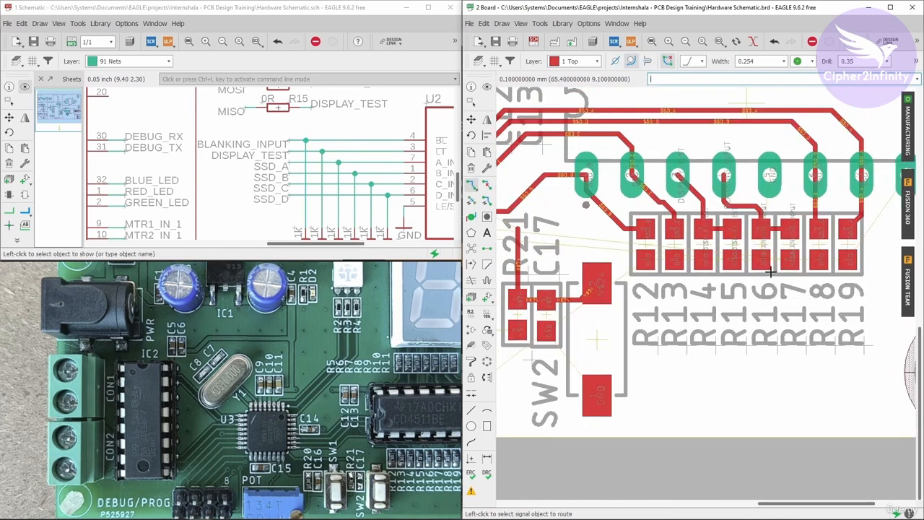
{"action": "left_click", "coordinate": [487, 88]}
{"action": "left_click", "coordinate": [25, 87]}
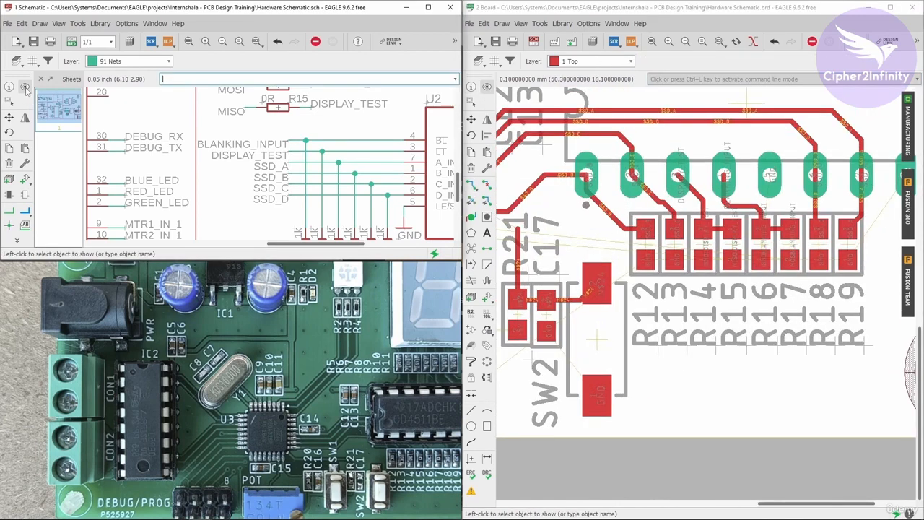
{"action": "left_click", "coordinate": [332, 142]}
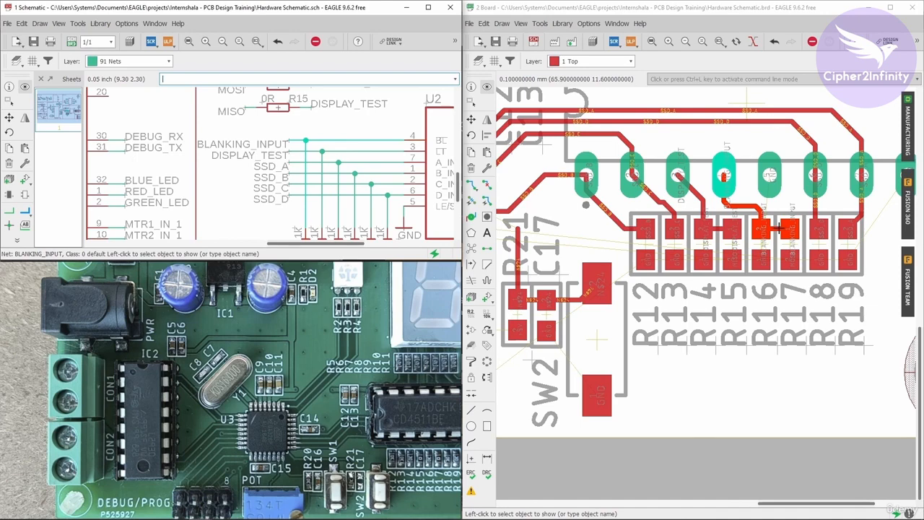
- Highlight R17 and its MOSI net in the schematic and trace MOSI to U3 on the board
{"action": "scroll", "coordinate": [328, 153], "scroll_direction": "down", "scroll_amount": 2}
{"action": "scroll", "coordinate": [317, 119], "scroll_direction": "up", "scroll_amount": 3}
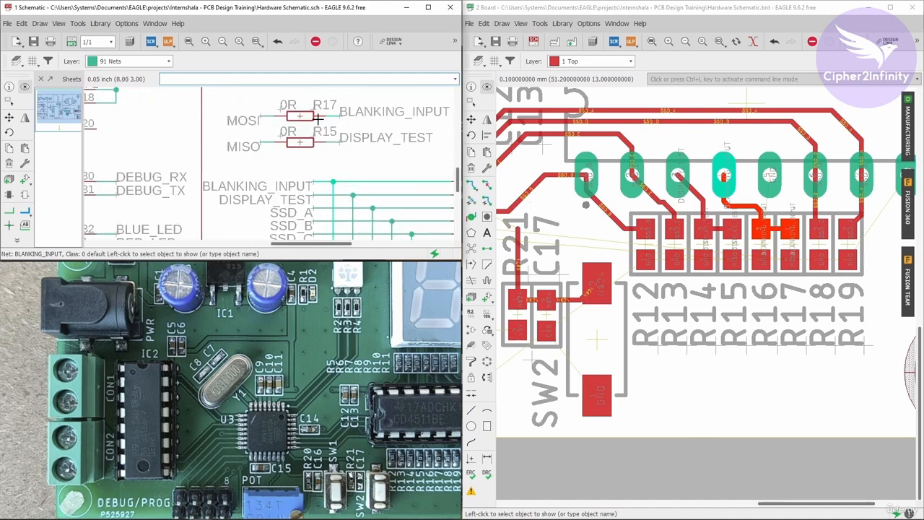
{"action": "left_click", "coordinate": [299, 117]}
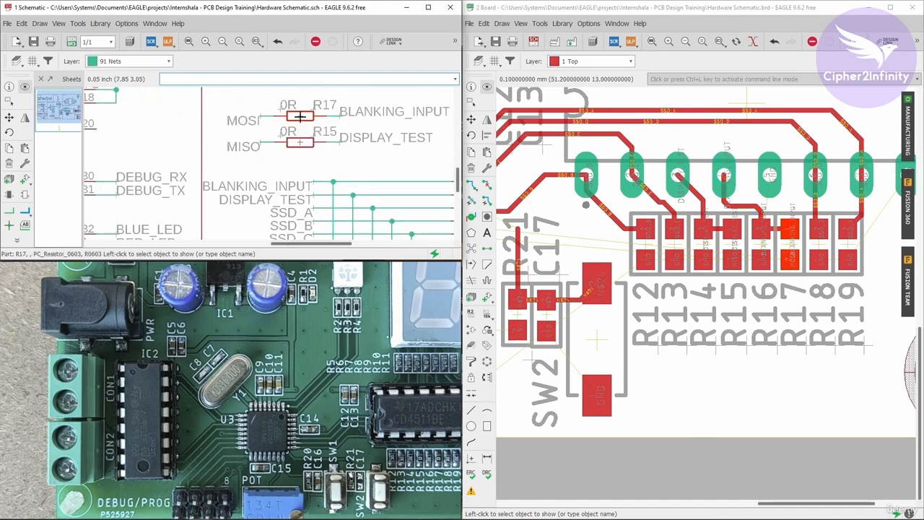
{"action": "left_click", "coordinate": [263, 117]}
{"action": "scroll", "coordinate": [855, 314], "scroll_direction": "down", "scroll_amount": 5}
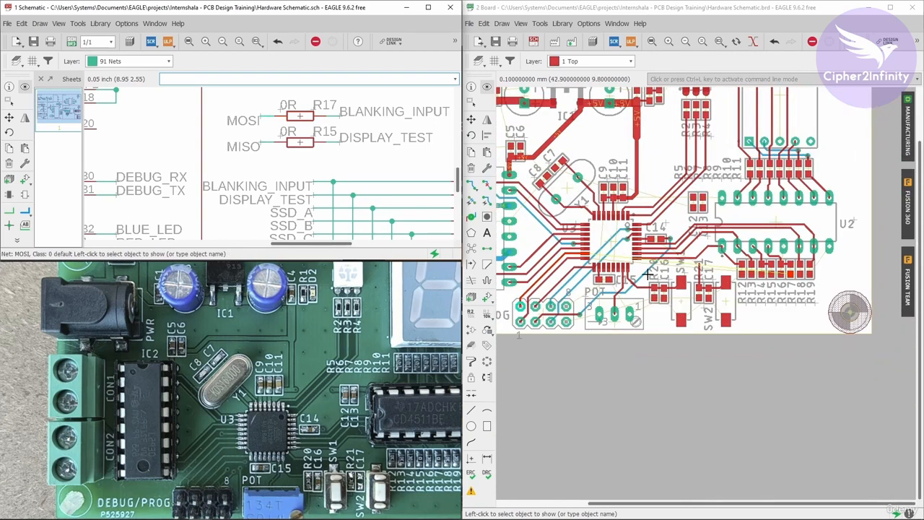
{"action": "scroll", "coordinate": [575, 225], "scroll_direction": "up", "scroll_amount": 5}
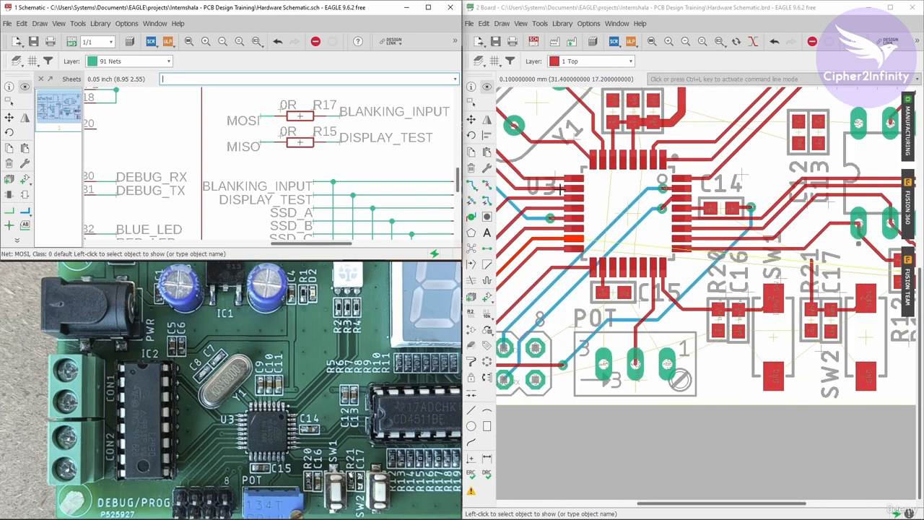
- Try to route the MOSI signal from U3's MOSI pin across the chip towards R17 on the top layer
{"action": "left_click", "coordinate": [471, 184]}
{"action": "left_click", "coordinate": [574, 238]}
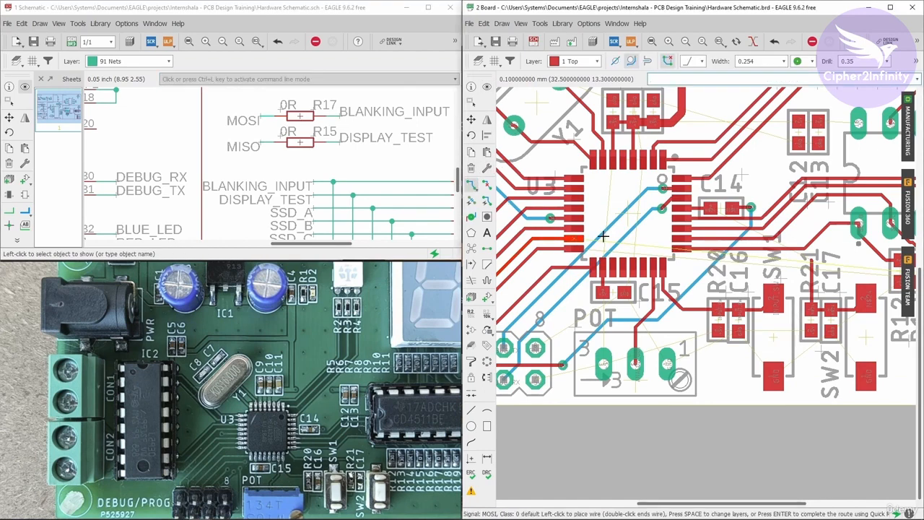
{"action": "scroll", "coordinate": [689, 278], "scroll_direction": "down", "scroll_amount": 2}
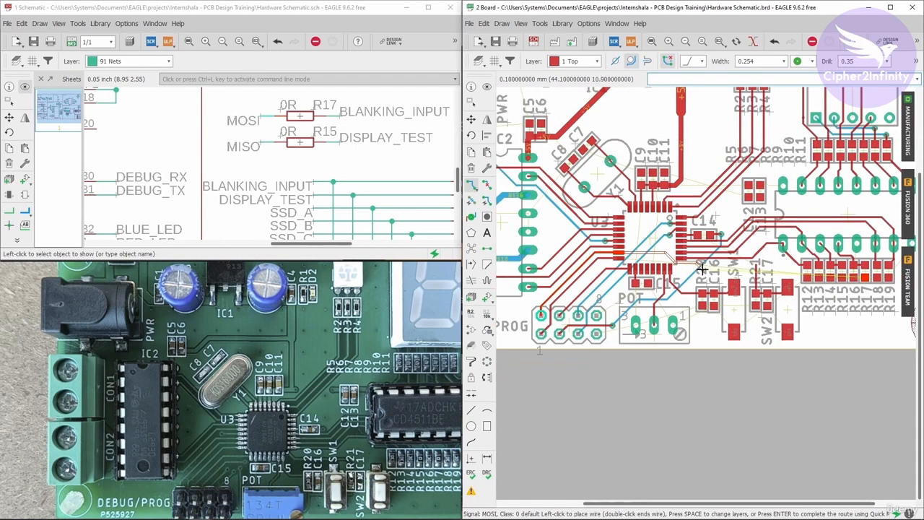
{"action": "scroll", "coordinate": [702, 268], "scroll_direction": "up", "scroll_amount": 3}
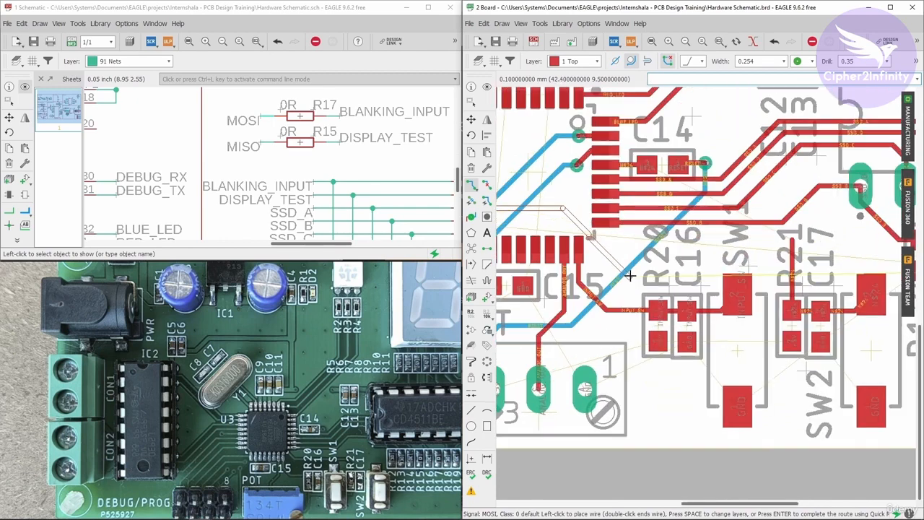
{"action": "scroll", "coordinate": [651, 259], "scroll_direction": "down", "scroll_amount": 3}
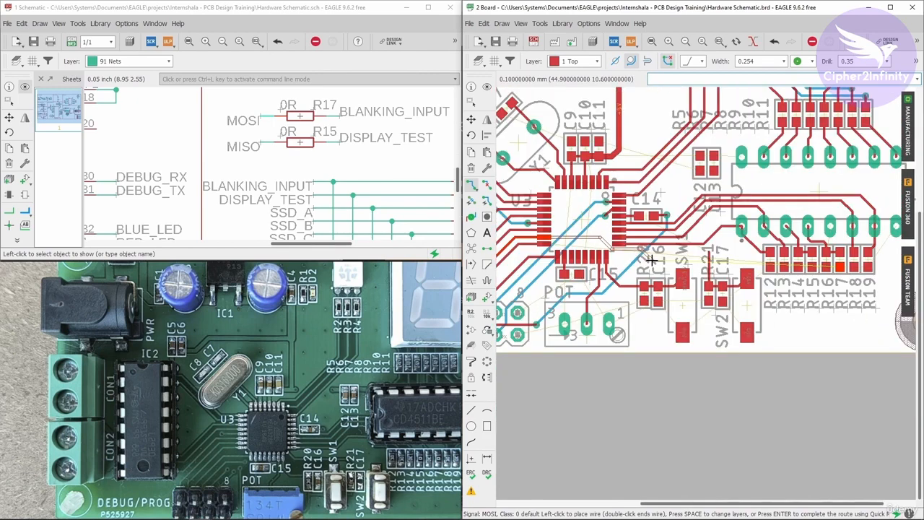
{"action": "left_click", "coordinate": [651, 259]}
{"action": "scroll", "coordinate": [693, 253], "scroll_direction": "down", "scroll_amount": 1}
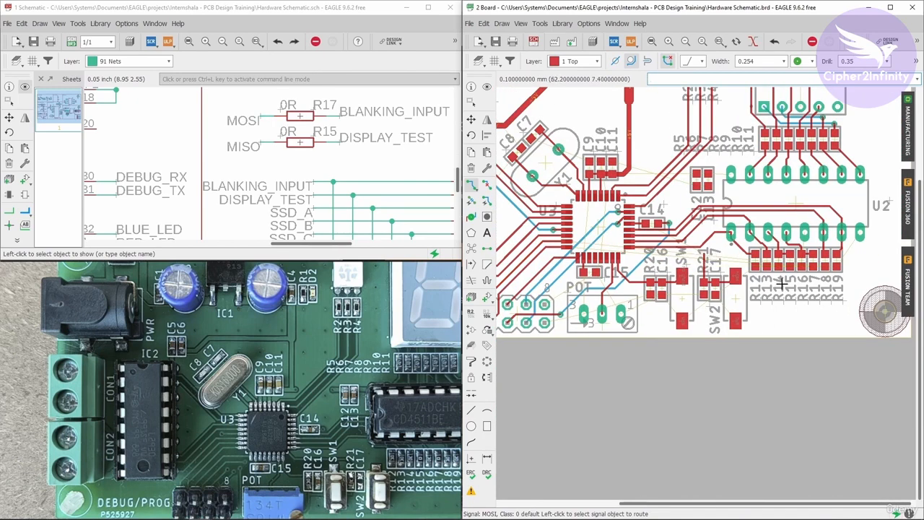
{"action": "scroll", "coordinate": [819, 304], "scroll_direction": "down", "scroll_amount": 2}
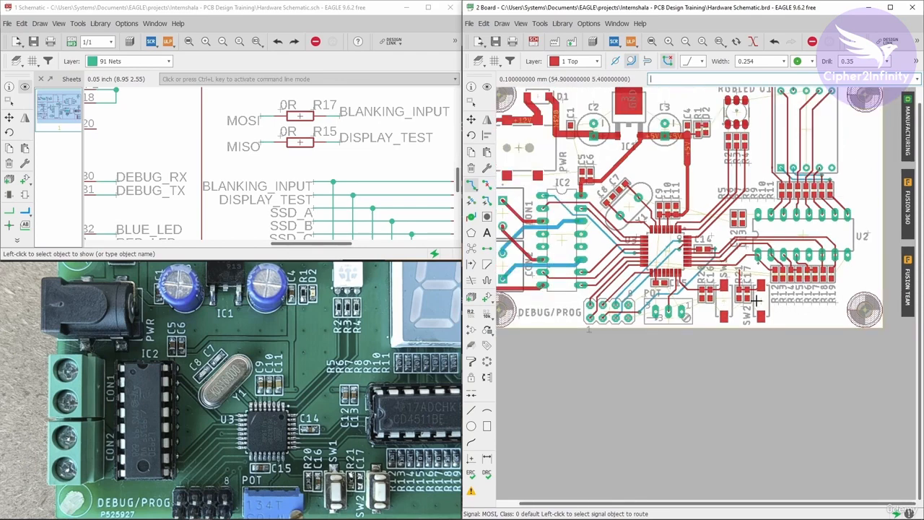
- Maximize the board window and try to route the MOSI signal from R17's lower pad towards the DEBUG/PROG header
{"action": "left_click", "coordinate": [890, 7]}
{"action": "scroll", "coordinate": [473, 297], "scroll_direction": "up", "scroll_amount": 3}
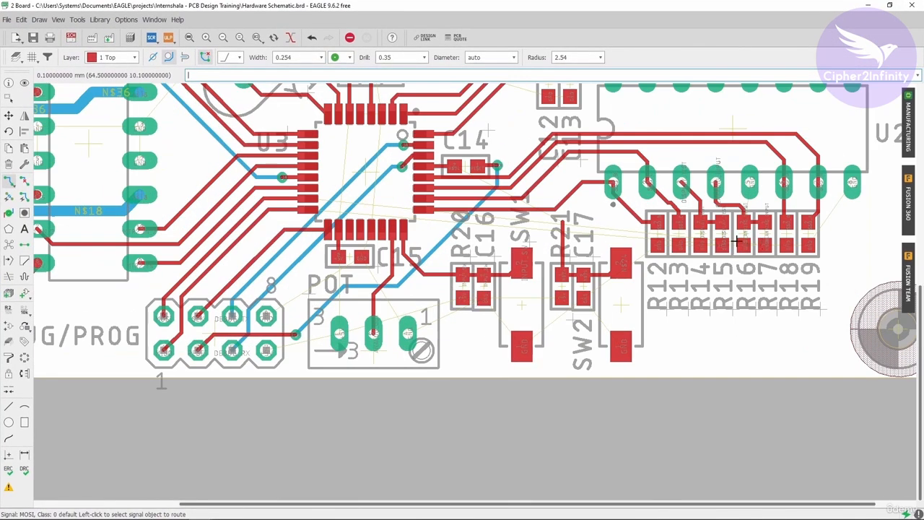
{"action": "left_click", "coordinate": [763, 246]}
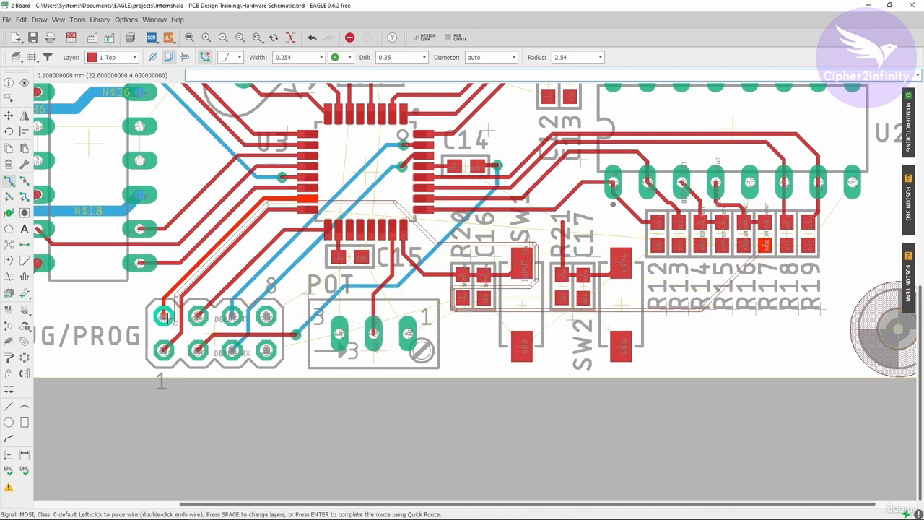
{"action": "key", "text": "Escape"}
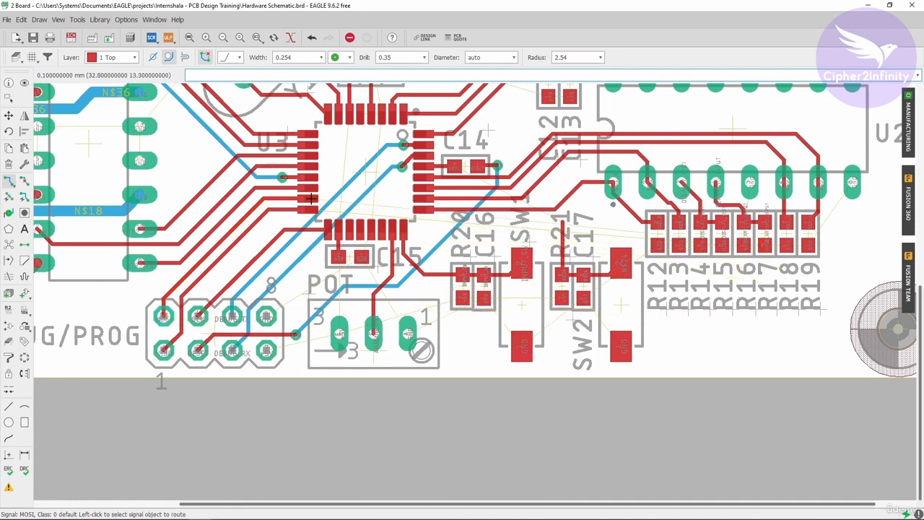
{"action": "left_click", "coordinate": [765, 245]}
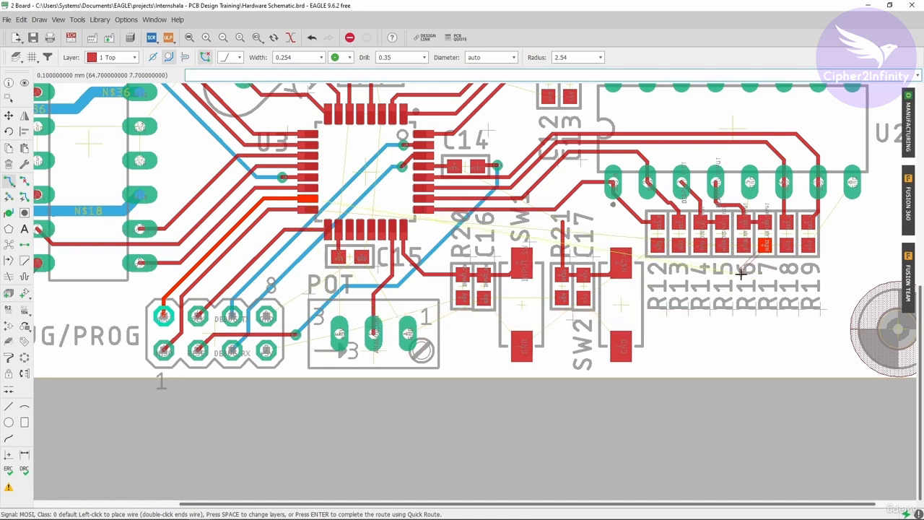
{"action": "key", "text": "Escape"}
- Rip up the DEBUG_TX and DEBUG_RX traces running from the DEBUG/PROG header to the vias inside U3
{"action": "scroll", "coordinate": [213, 325], "scroll_direction": "up", "scroll_amount": 2}
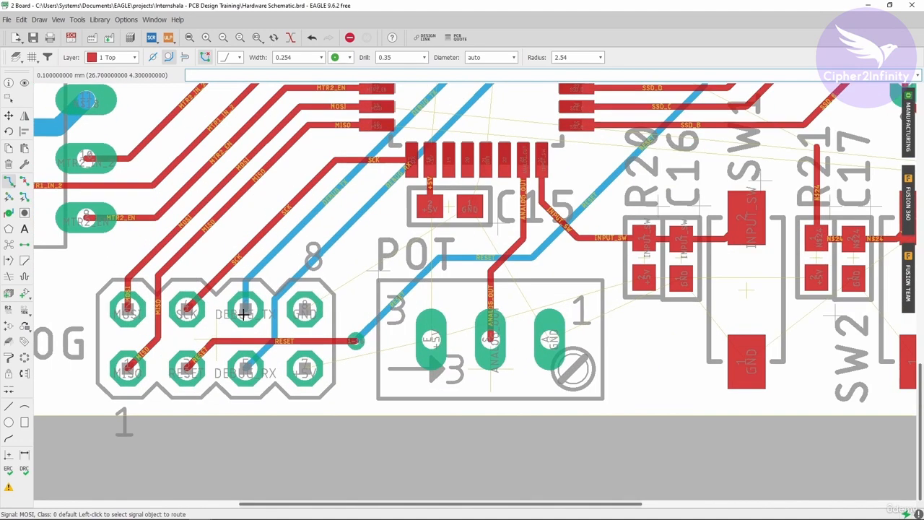
{"action": "left_click", "coordinate": [24, 180]}
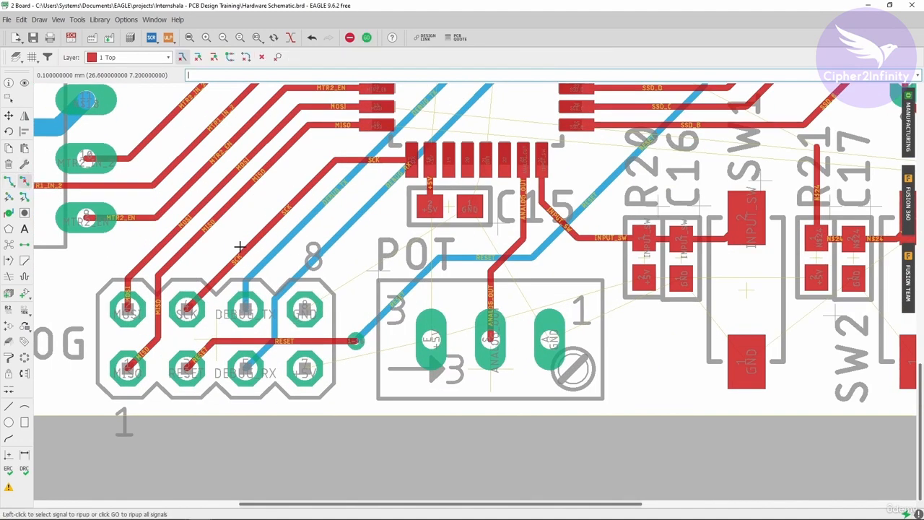
{"action": "left_click", "coordinate": [248, 289]}
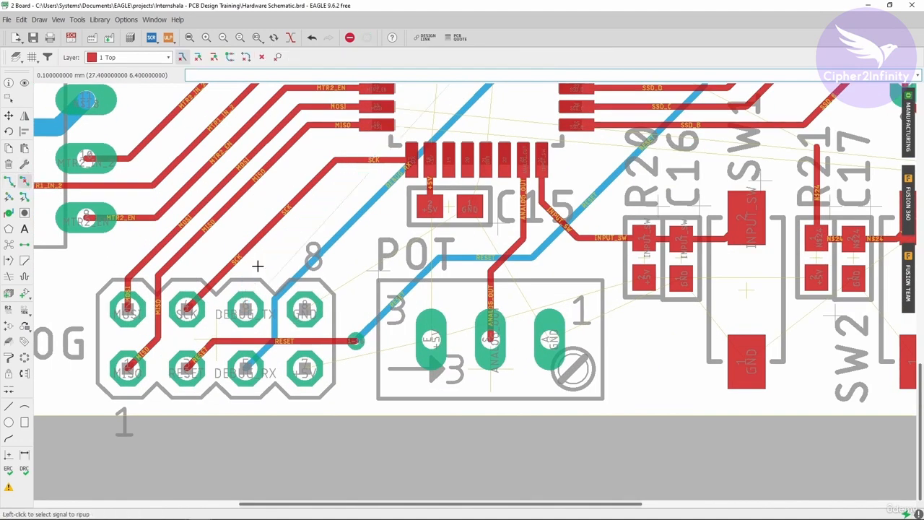
{"action": "left_click", "coordinate": [275, 321]}
{"action": "left_click", "coordinate": [265, 353]}
{"action": "left_click", "coordinate": [286, 289]}
{"action": "scroll", "coordinate": [346, 332], "scroll_direction": "down", "scroll_amount": 3}
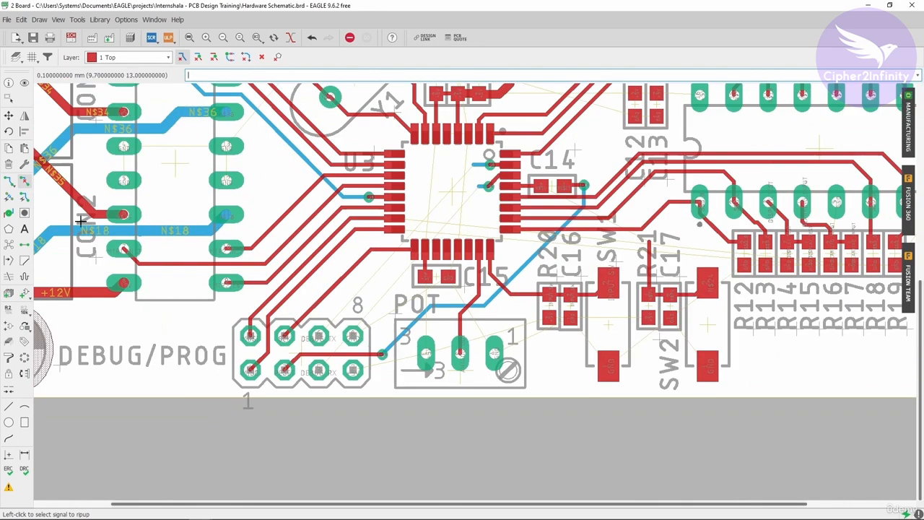
- Route DEBUG_TX from its DEBUG/PROG header pad diagonally towards U3 on the top layer, parallel to the SCK trace, and end the wire partway
{"action": "left_click", "coordinate": [8, 181]}
{"action": "scroll", "coordinate": [317, 330], "scroll_direction": "up", "scroll_amount": 1}
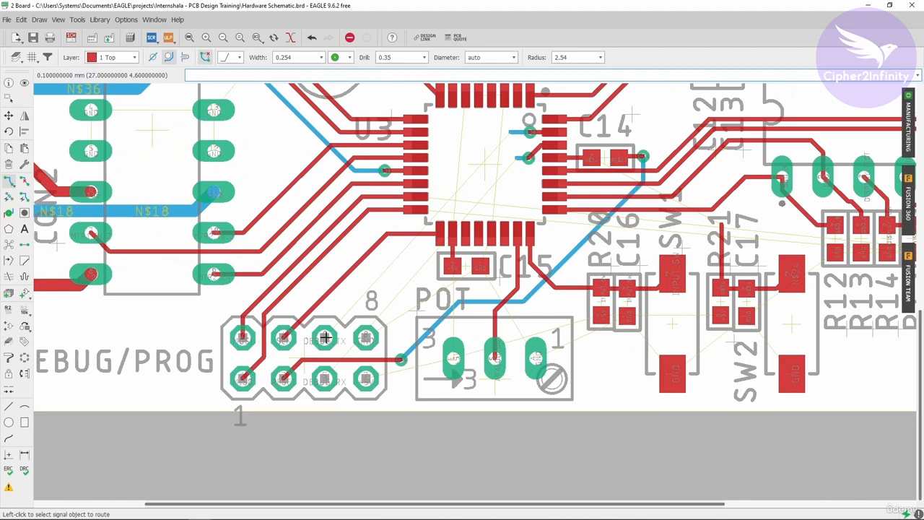
{"action": "left_click", "coordinate": [326, 337]}
{"action": "scroll", "coordinate": [361, 301], "scroll_direction": "up", "scroll_amount": 1}
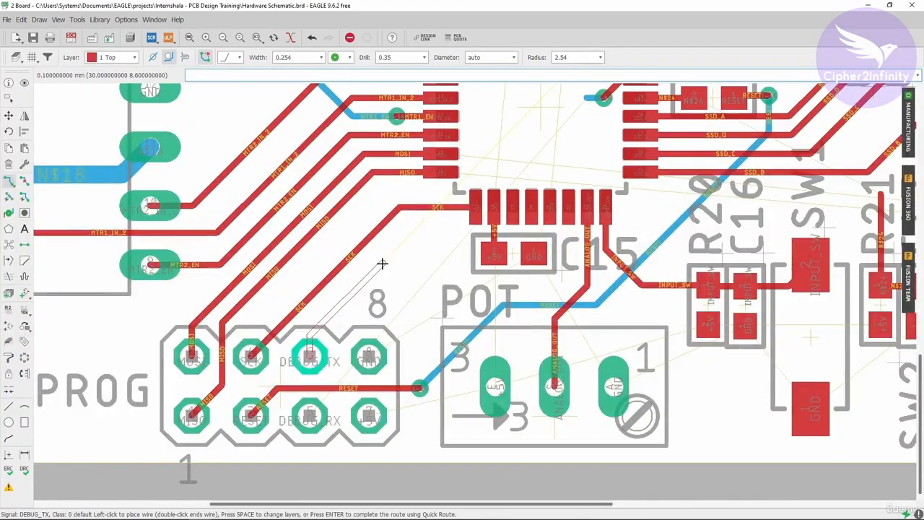
{"action": "double_click", "coordinate": [382, 264]}
{"action": "left_click", "coordinate": [312, 414]}
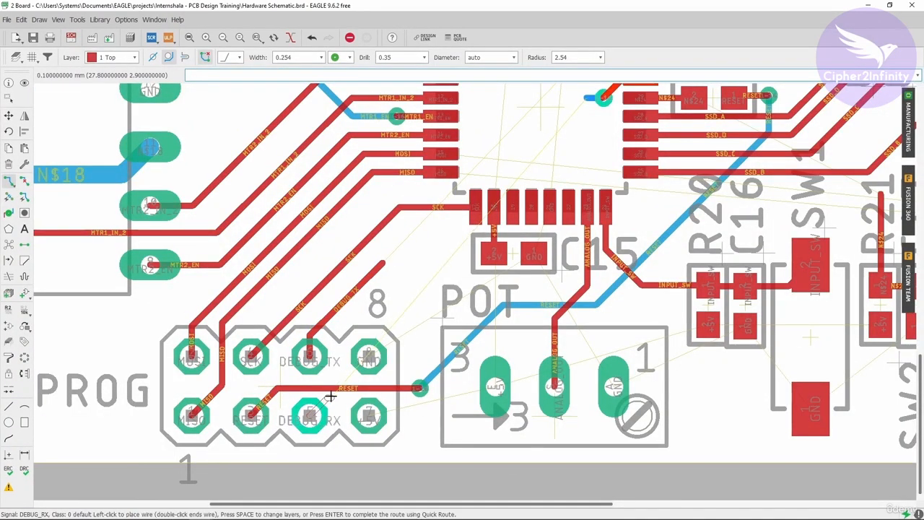
{"action": "scroll", "coordinate": [336, 407], "scroll_direction": "down", "scroll_amount": 1}
{"action": "scroll", "coordinate": [308, 376], "scroll_direction": "down", "scroll_amount": 1}
{"action": "scroll", "coordinate": [308, 375], "scroll_direction": "up", "scroll_amount": 2}
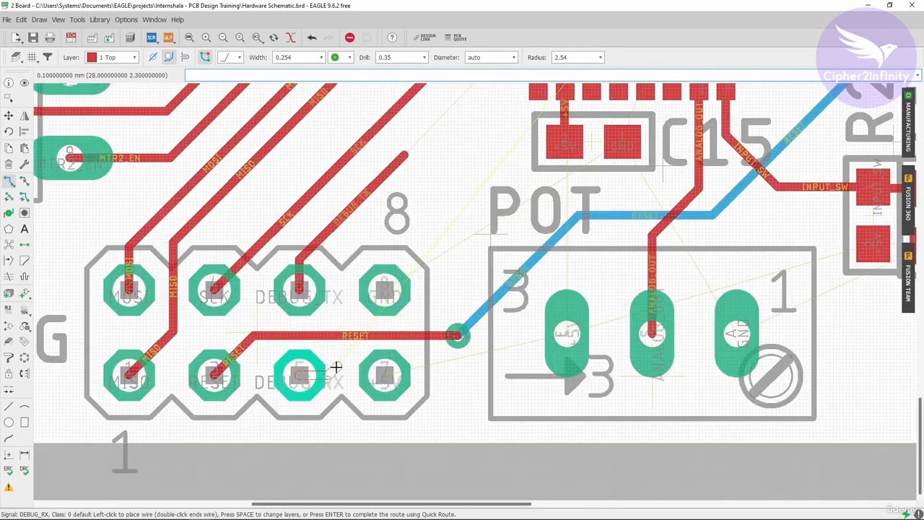
{"action": "key", "text": "Escape"}
- Rip up the horizontal top-layer RESET segment at the DEBUG/PROG header and route DEBUG_RX between the header pads, parallel to DEBUG_TX, ending it partway
{"action": "left_click", "coordinate": [25, 181]}
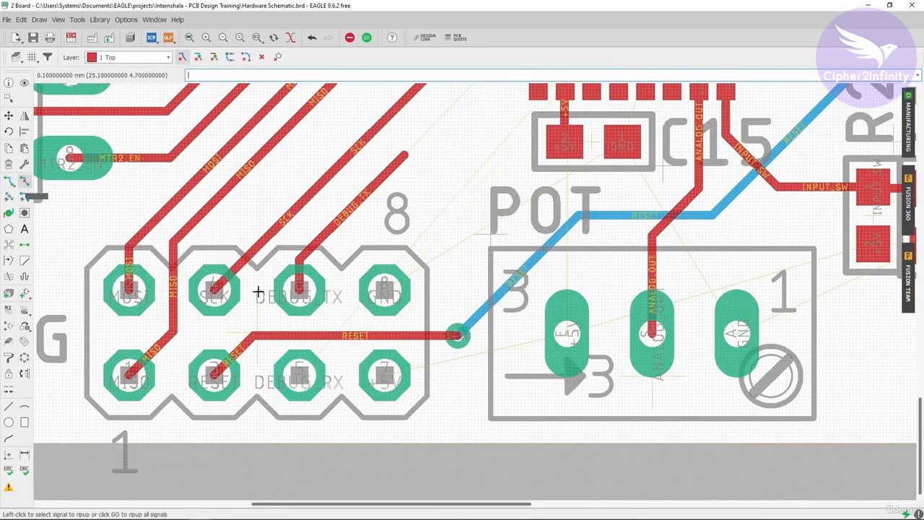
{"action": "left_click", "coordinate": [331, 333]}
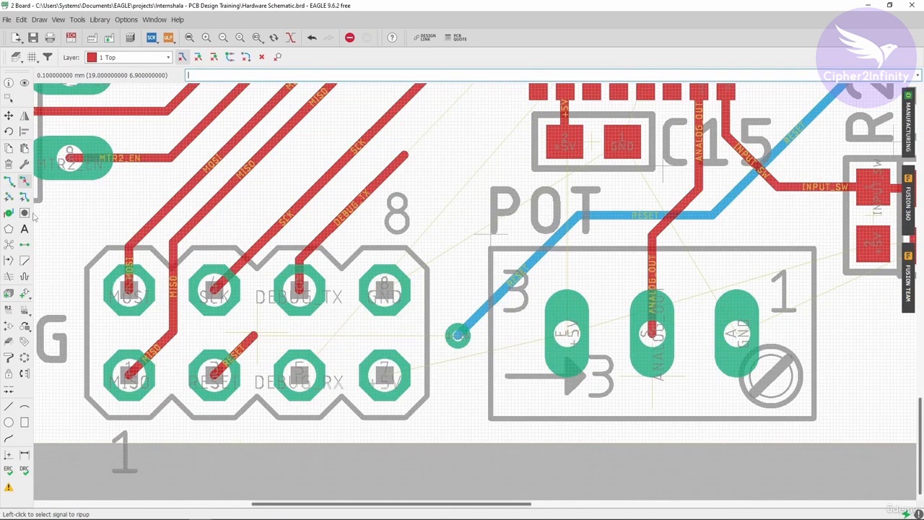
{"action": "left_click", "coordinate": [9, 182]}
{"action": "left_click", "coordinate": [303, 373]}
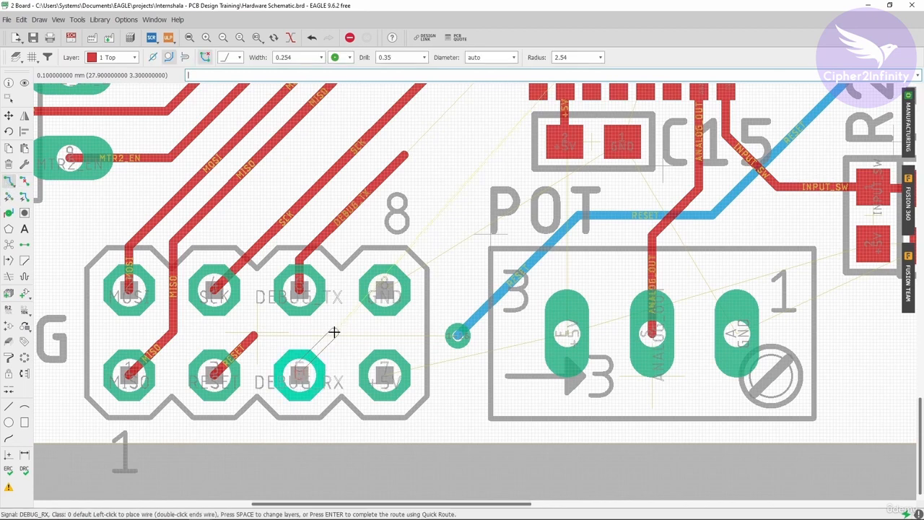
{"action": "scroll", "coordinate": [335, 330], "scroll_direction": "up", "scroll_amount": 3}
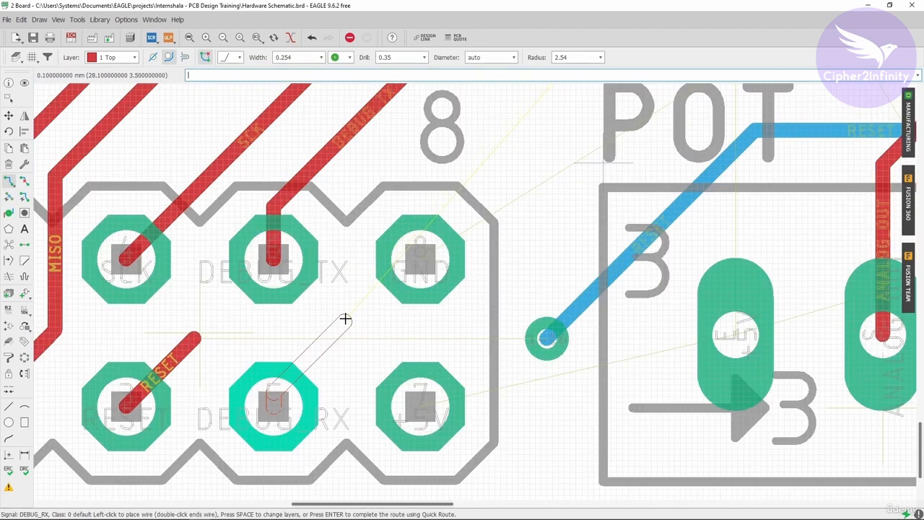
{"action": "scroll", "coordinate": [344, 318], "scroll_direction": "down", "scroll_amount": 3}
{"action": "left_click", "coordinate": [347, 250]}
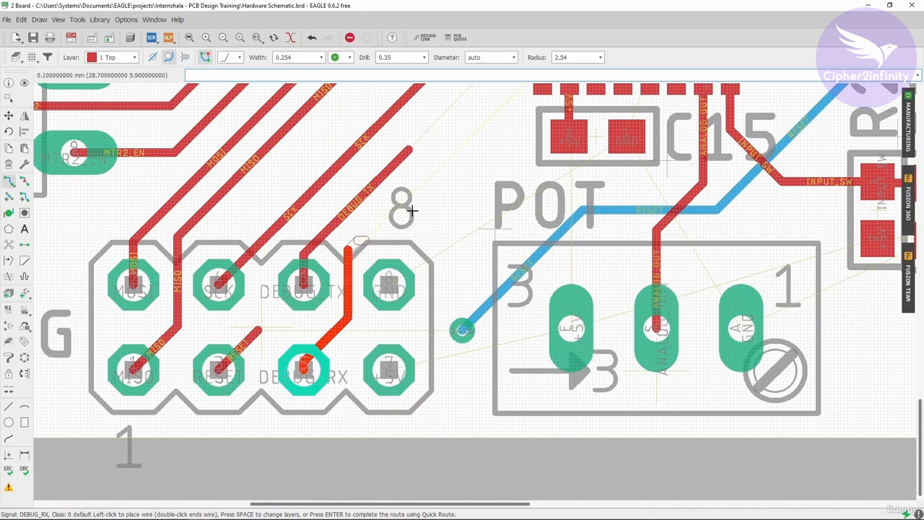
{"action": "double_click", "coordinate": [453, 144]}
{"action": "scroll", "coordinate": [455, 152], "scroll_direction": "down", "scroll_amount": 1}
{"action": "scroll", "coordinate": [294, 302], "scroll_direction": "up", "scroll_amount": 1}
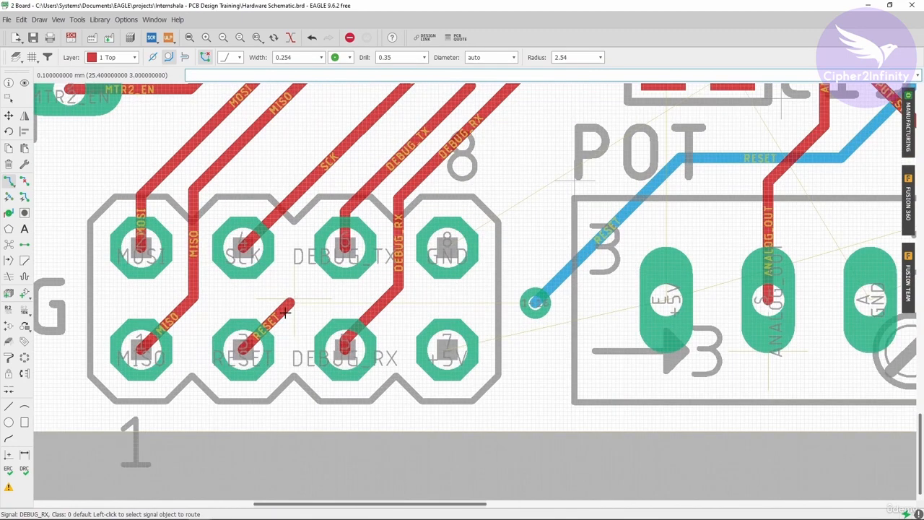
- Rip up the short RESET stub at the DEBUG/PROG header's RESET pad
{"action": "left_click", "coordinate": [241, 350]}
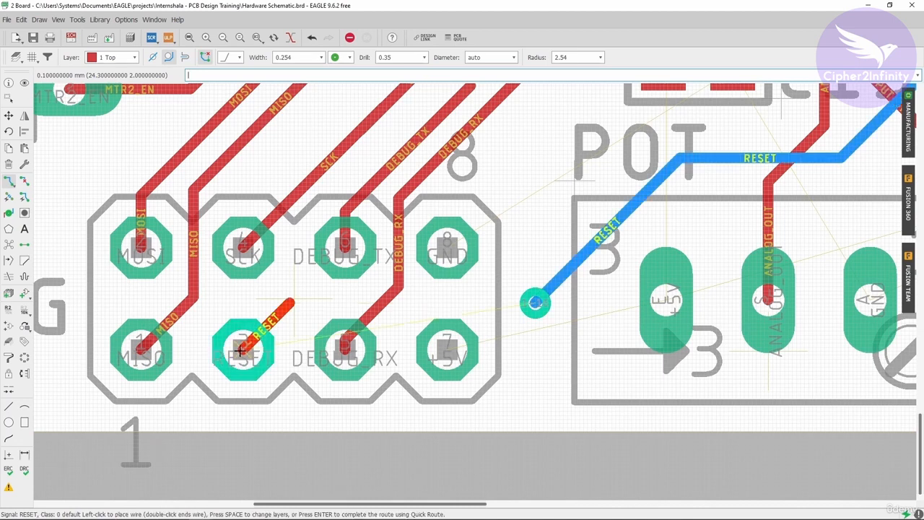
{"action": "double_click", "coordinate": [288, 305]}
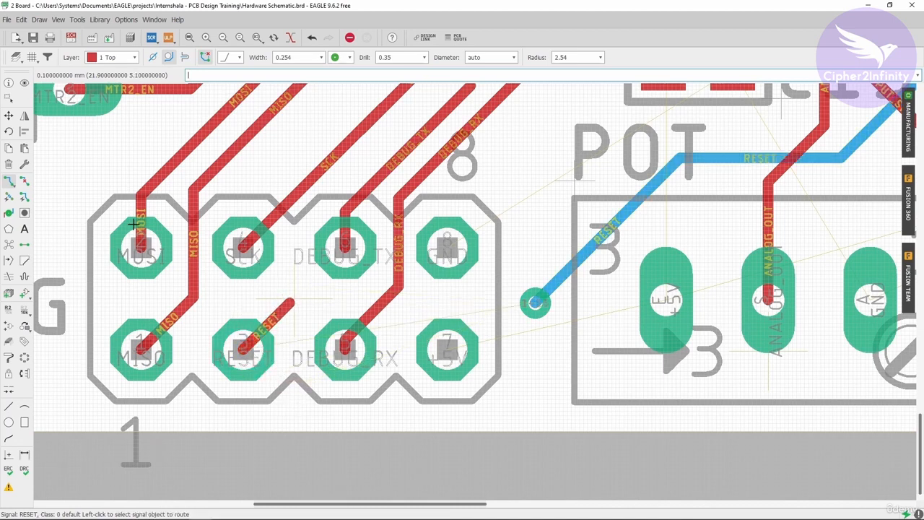
{"action": "left_click", "coordinate": [24, 181]}
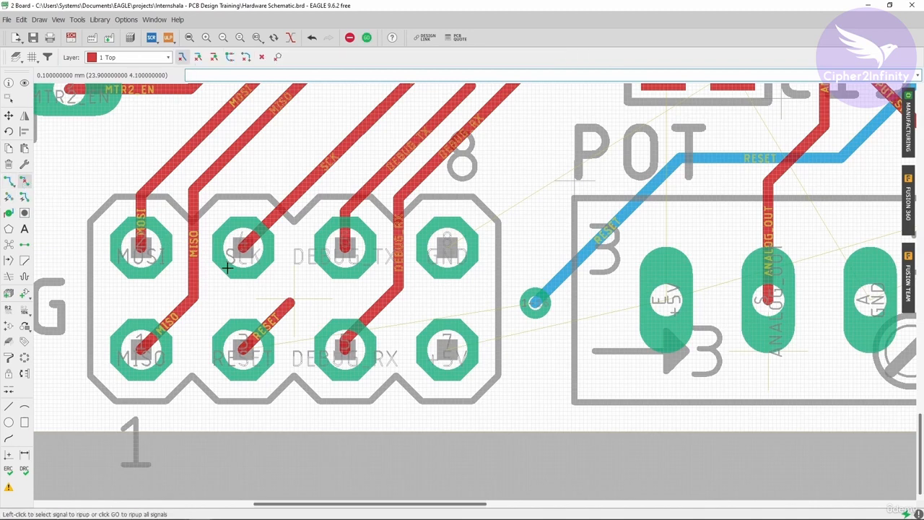
{"action": "left_click", "coordinate": [267, 316]}
- Route MOSI a short way out of R17's lower pad on the top layer and change to 16 Bottom through a via
{"action": "scroll", "coordinate": [257, 309], "scroll_direction": "down", "scroll_amount": 2}
{"action": "scroll", "coordinate": [516, 282], "scroll_direction": "down", "scroll_amount": 2}
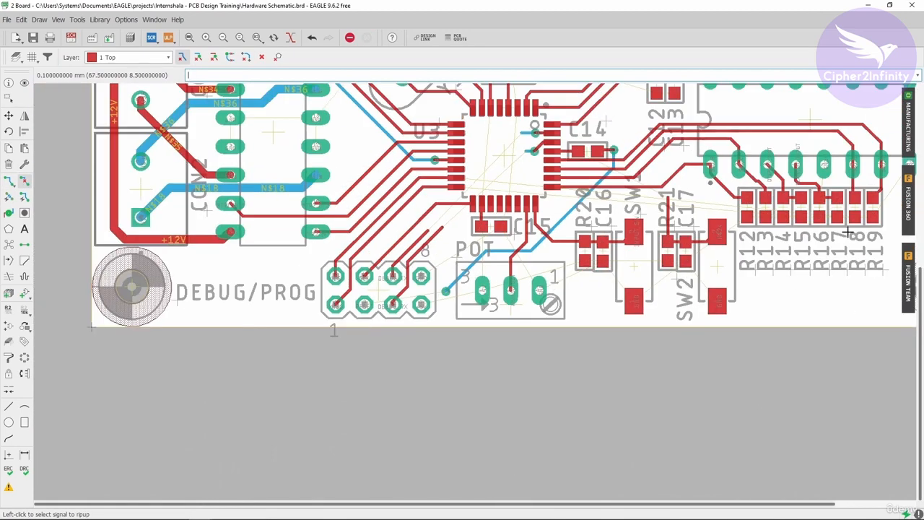
{"action": "scroll", "coordinate": [845, 235], "scroll_direction": "up", "scroll_amount": 1}
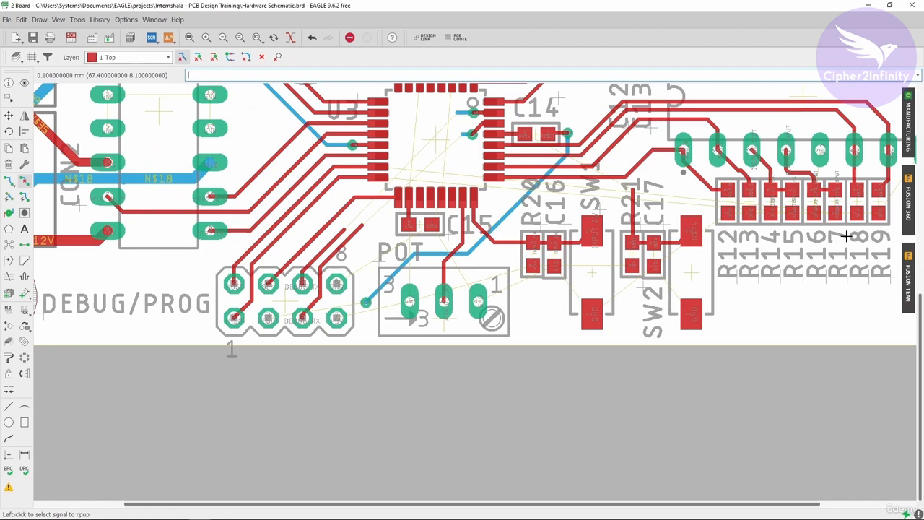
{"action": "scroll", "coordinate": [288, 323], "scroll_direction": "up", "scroll_amount": 1}
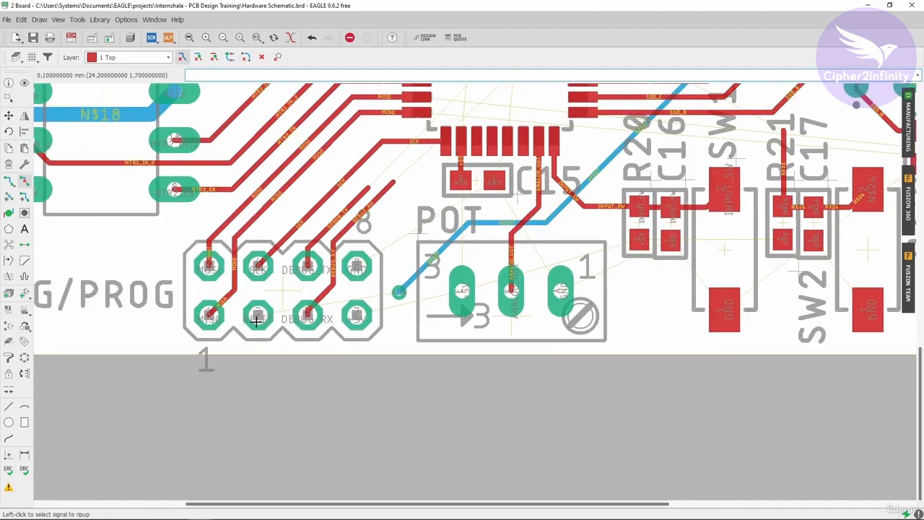
{"action": "left_click", "coordinate": [9, 180]}
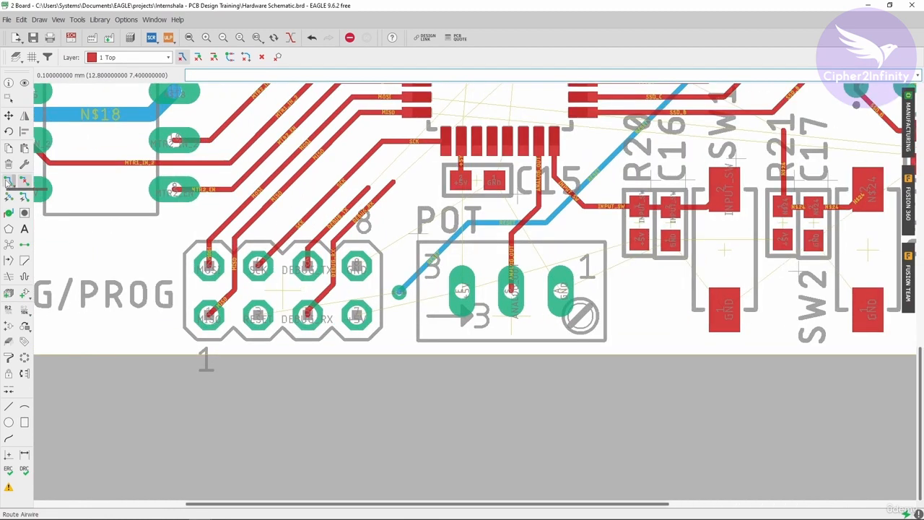
{"action": "scroll", "coordinate": [737, 245], "scroll_direction": "down", "scroll_amount": 3}
{"action": "scroll", "coordinate": [738, 246], "scroll_direction": "up", "scroll_amount": 5}
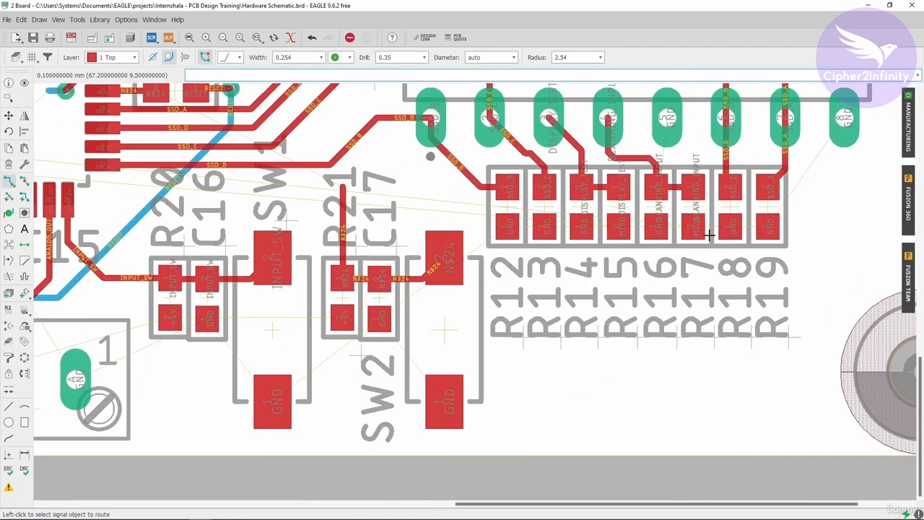
{"action": "left_click", "coordinate": [684, 216]}
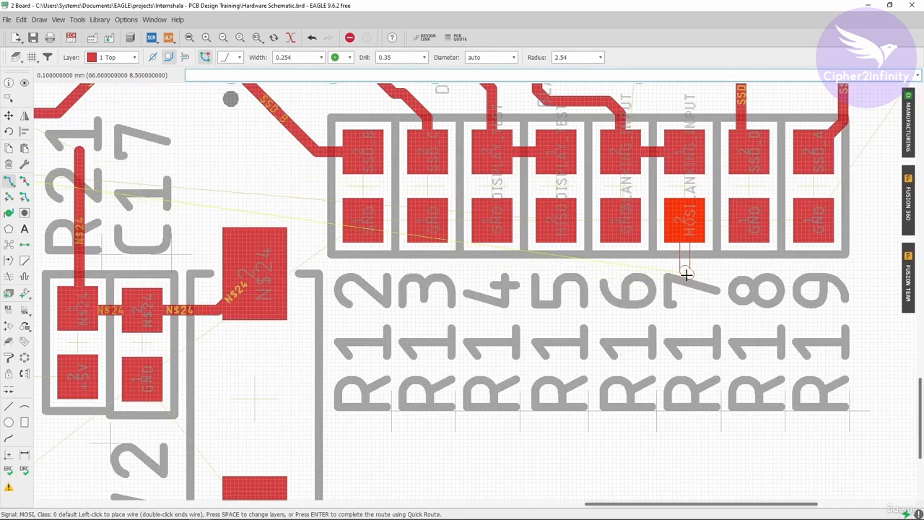
{"action": "left_click", "coordinate": [684, 279]}
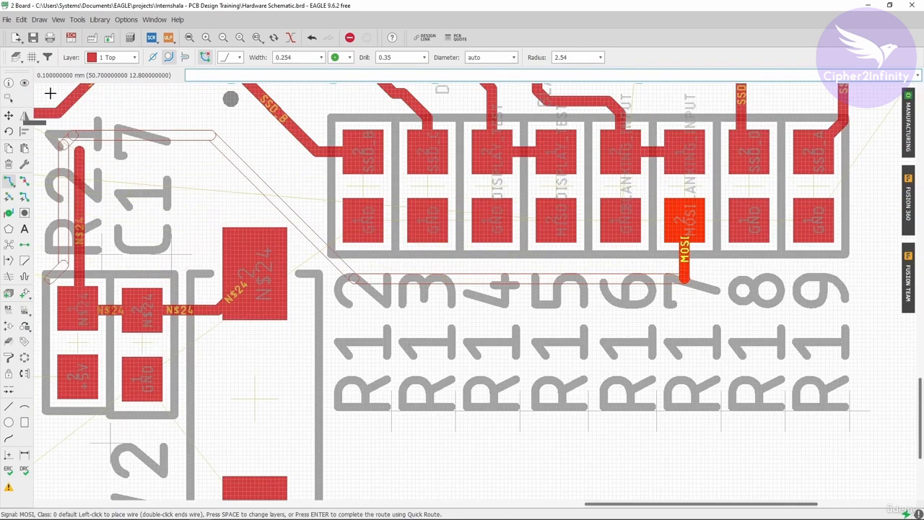
{"action": "left_click", "coordinate": [116, 58]}
{"action": "left_click", "coordinate": [139, 265]}
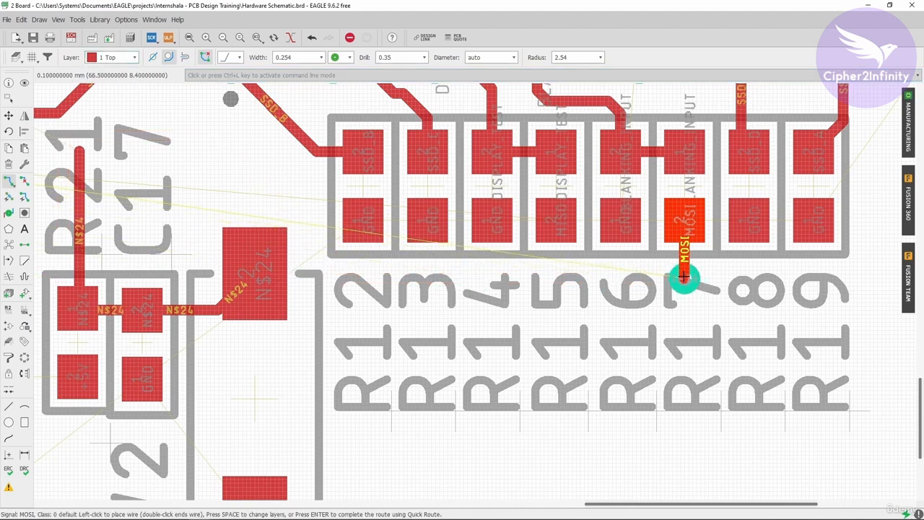
{"action": "key", "text": "space"}
- Route MOSI on the bottom layer from the via below R17, past SW2 and SW1, to the POT's pin 3 side and end the wire there
{"action": "scroll", "coordinate": [695, 190], "scroll_direction": "down", "scroll_amount": 5}
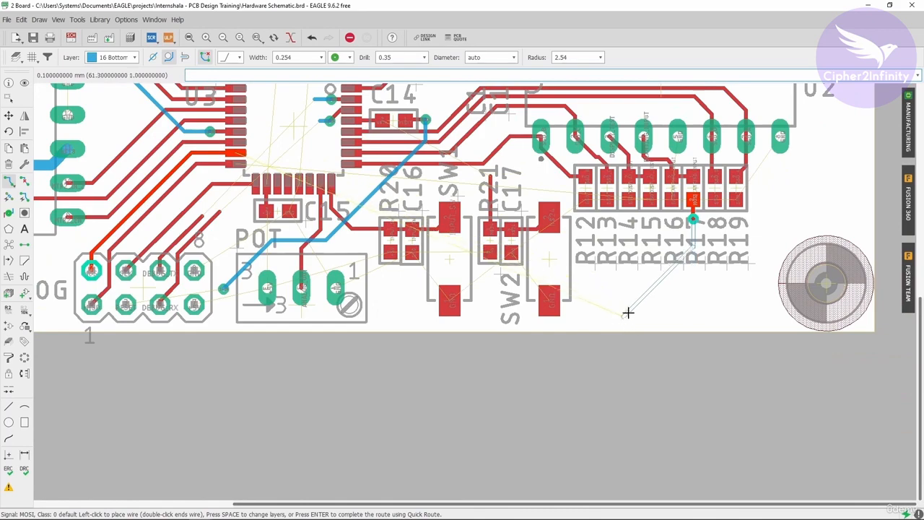
{"action": "scroll", "coordinate": [638, 266], "scroll_direction": "up", "scroll_amount": 1}
{"action": "left_click", "coordinate": [639, 267]}
{"action": "scroll", "coordinate": [638, 267], "scroll_direction": "down", "scroll_amount": 3}
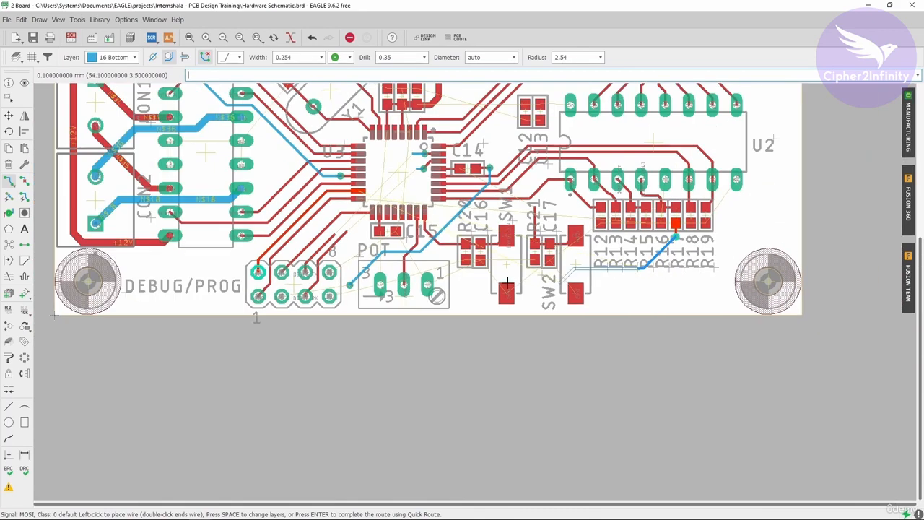
{"action": "scroll", "coordinate": [395, 268], "scroll_direction": "up", "scroll_amount": 1}
{"action": "scroll", "coordinate": [412, 253], "scroll_direction": "up", "scroll_amount": 1}
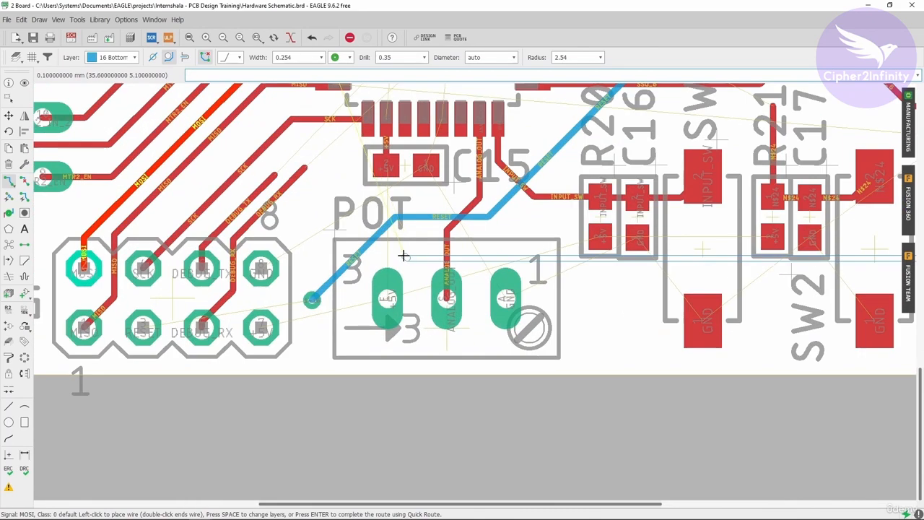
{"action": "left_click", "coordinate": [399, 258]}
{"action": "scroll", "coordinate": [541, 282], "scroll_direction": "down", "scroll_amount": 3}
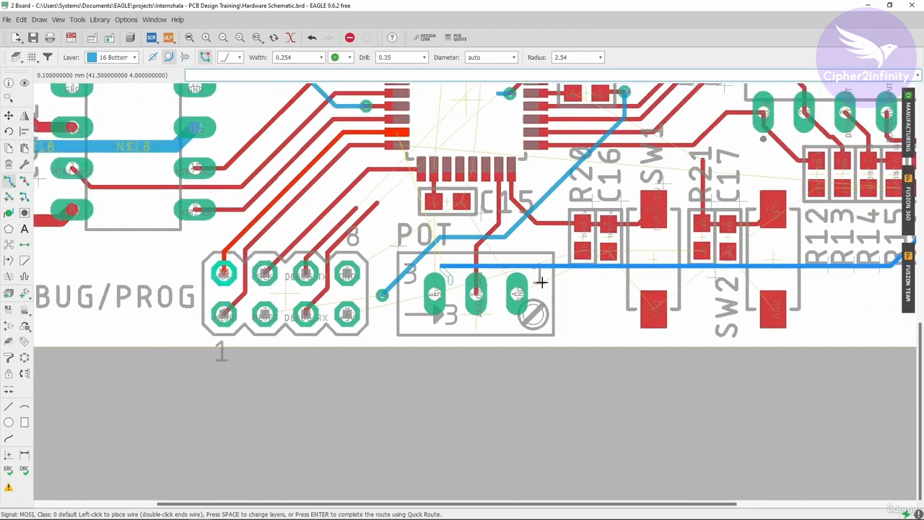
{"action": "scroll", "coordinate": [465, 272], "scroll_direction": "up", "scroll_amount": 2}
{"action": "key", "text": "Escape"}
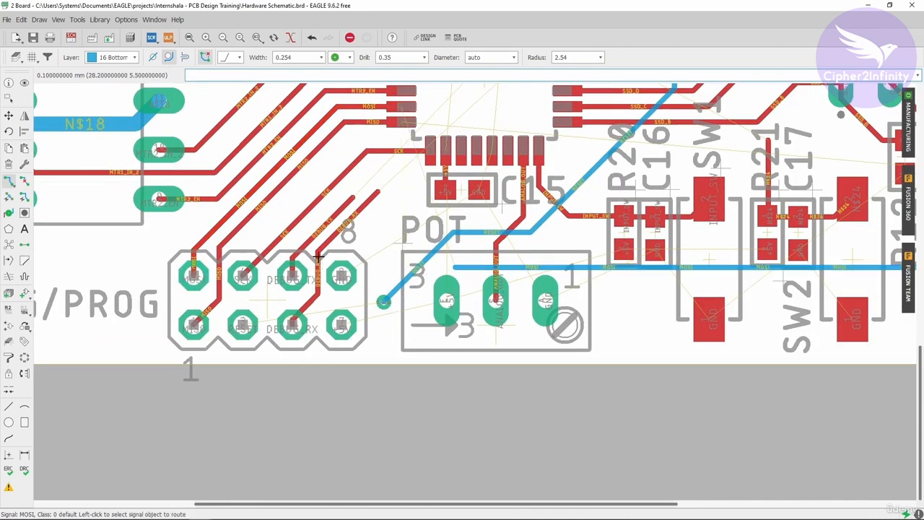
- Rip up the diagonal bottom-layer RESET segment and its via between the DEBUG/PROG header and the POT
{"action": "left_click", "coordinate": [22, 182]}
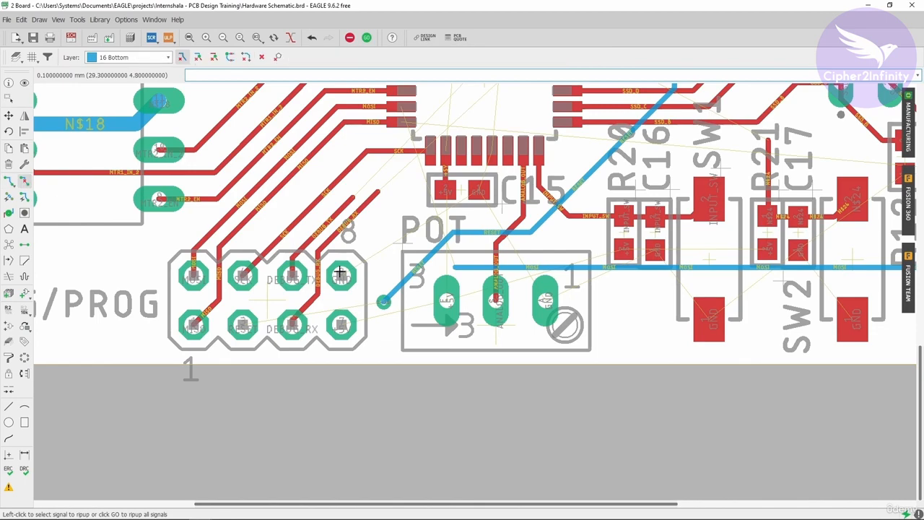
{"action": "left_click", "coordinate": [389, 293]}
{"action": "scroll", "coordinate": [433, 231], "scroll_direction": "down", "scroll_amount": 3}
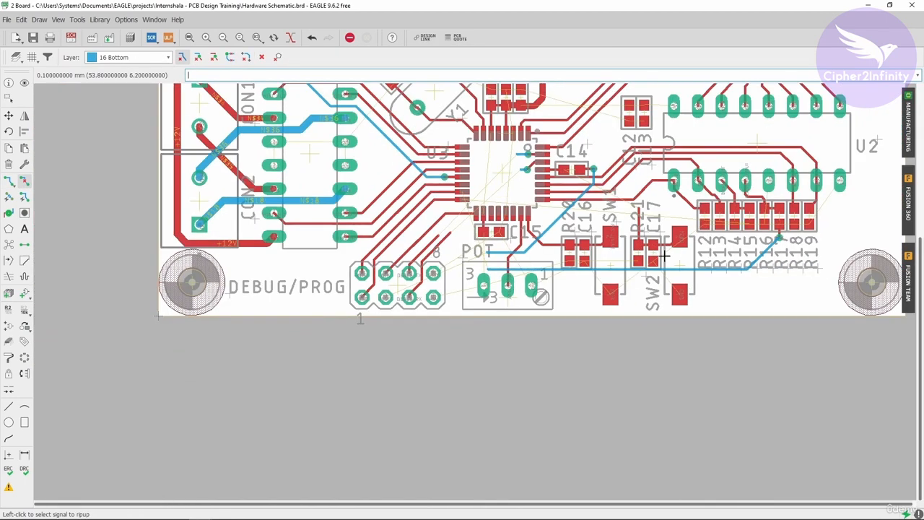
{"action": "scroll", "coordinate": [785, 233], "scroll_direction": "up", "scroll_amount": 1}
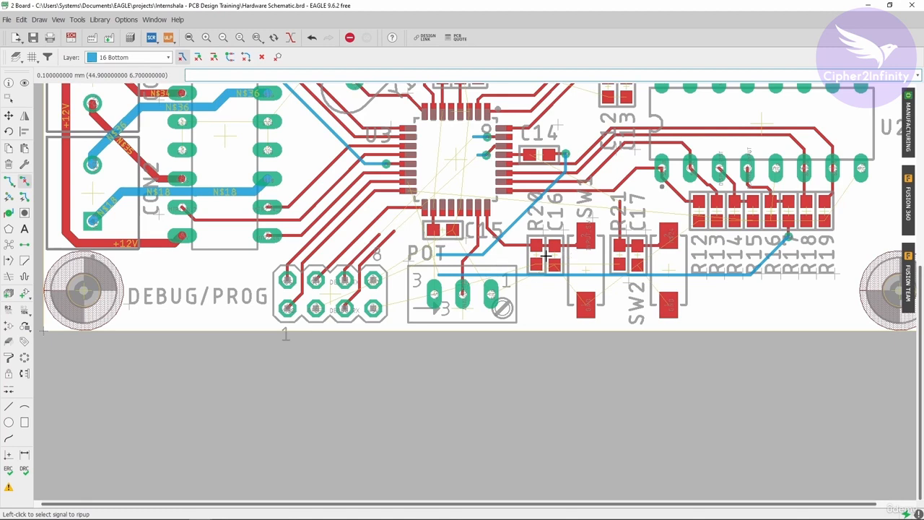
{"action": "scroll", "coordinate": [659, 223], "scroll_direction": "down", "scroll_amount": 1}
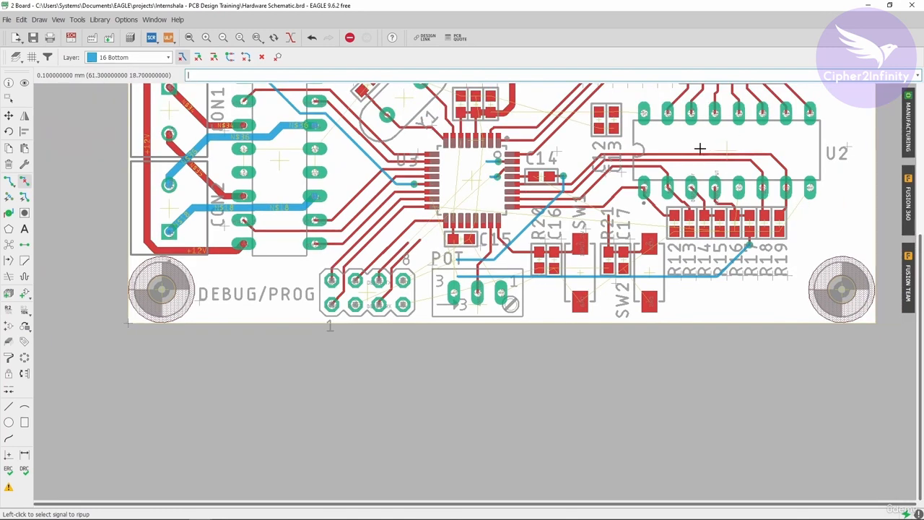
{"action": "scroll", "coordinate": [445, 287], "scroll_direction": "up", "scroll_amount": 2}
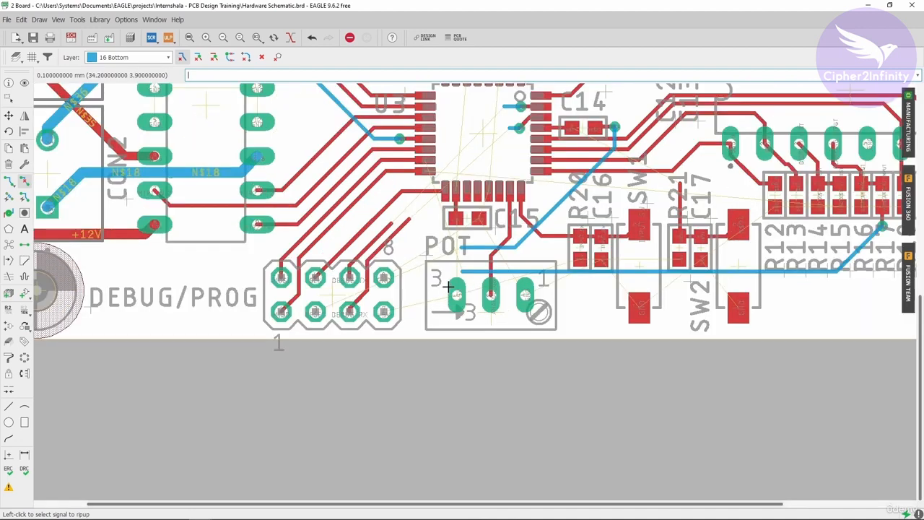
- Continue MOSI on the bottom layer from its open end beside the POT's pin 3 and complete it to the DEBUG/PROG header's MOSI pad
{"action": "left_click", "coordinate": [8, 180]}
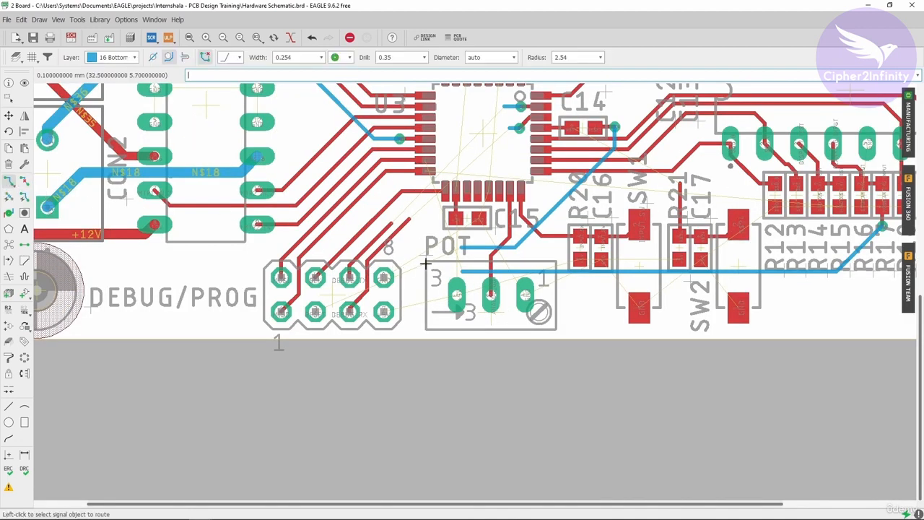
{"action": "left_click", "coordinate": [461, 271]}
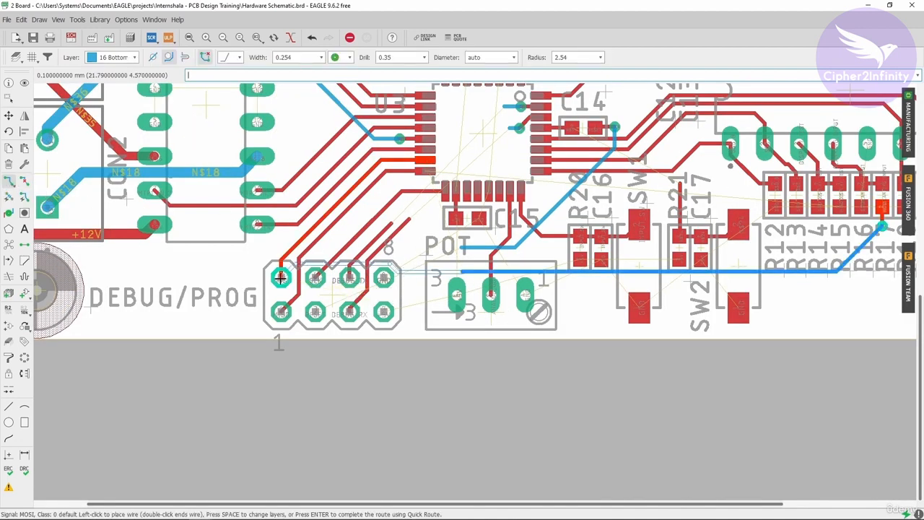
{"action": "scroll", "coordinate": [416, 308], "scroll_direction": "up", "scroll_amount": 2}
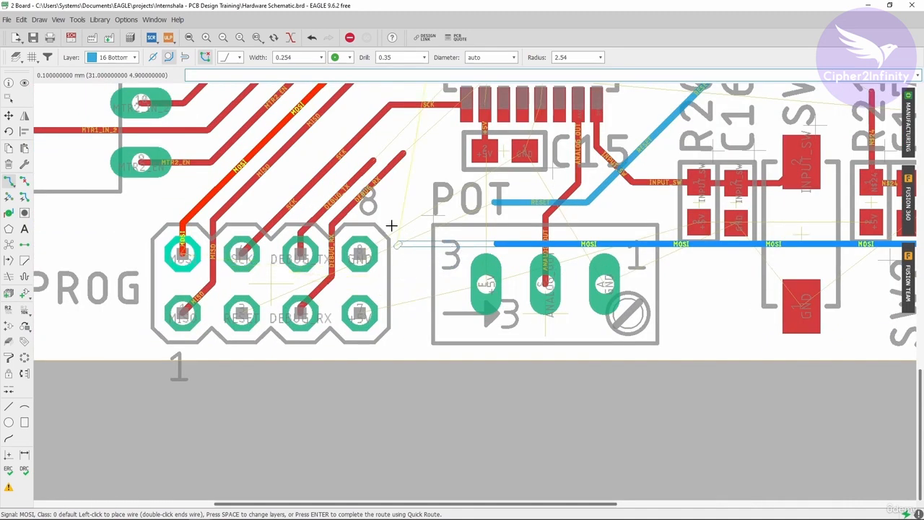
{"action": "scroll", "coordinate": [382, 212], "scroll_direction": "down", "scroll_amount": 4}
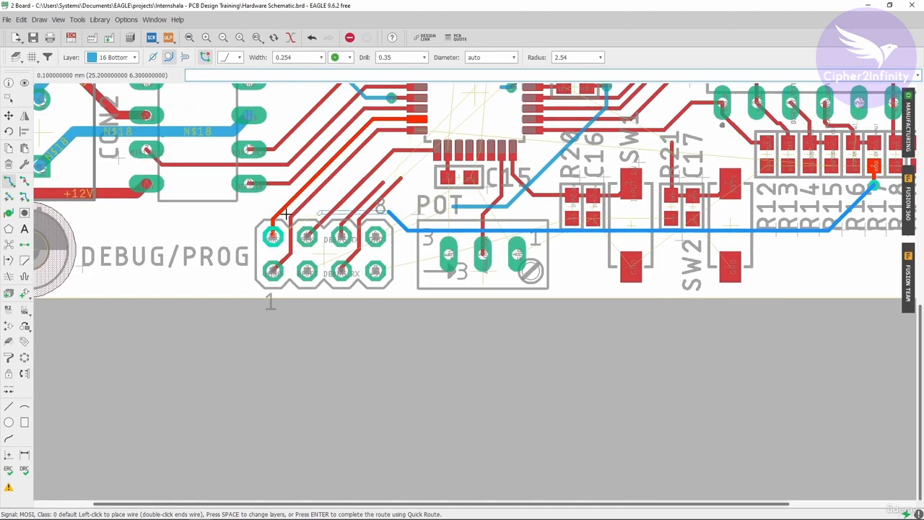
{"action": "scroll", "coordinate": [328, 280], "scroll_direction": "up", "scroll_amount": 3}
{"action": "key", "text": "Return"}
{"action": "scroll", "coordinate": [328, 280], "scroll_direction": "down", "scroll_amount": 2}
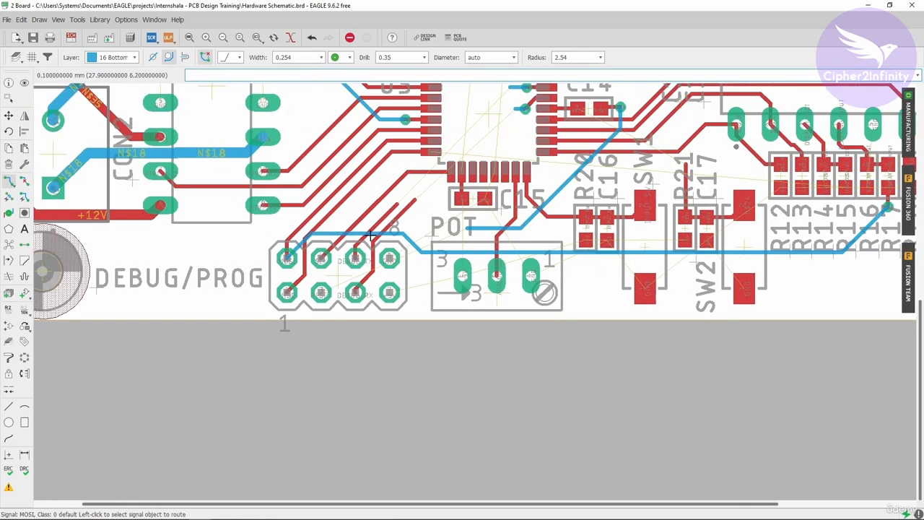
- Highlight the MOSI net and examine its path from the DEBUG/PROG header to R17
{"action": "left_click", "coordinate": [24, 83]}
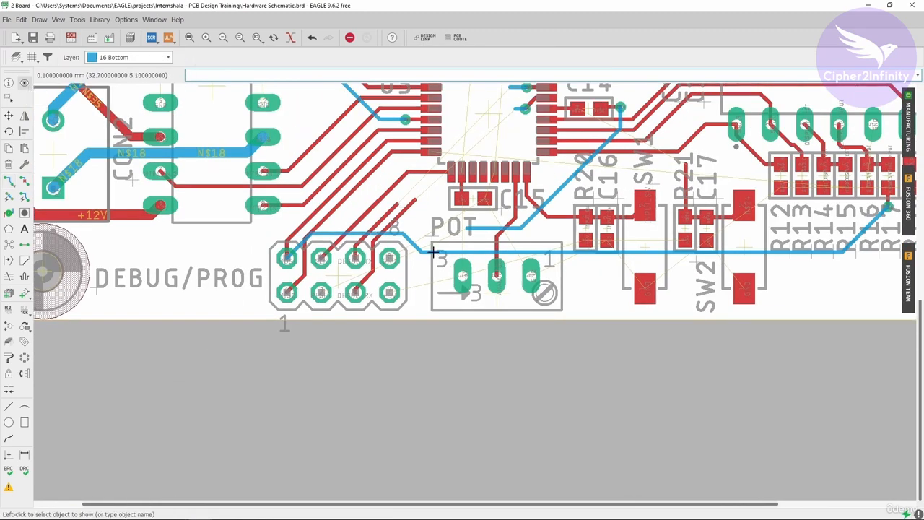
{"action": "scroll", "coordinate": [430, 251], "scroll_direction": "down", "scroll_amount": 3}
{"action": "scroll", "coordinate": [392, 190], "scroll_direction": "up", "scroll_amount": 3}
{"action": "left_click", "coordinate": [392, 190]}
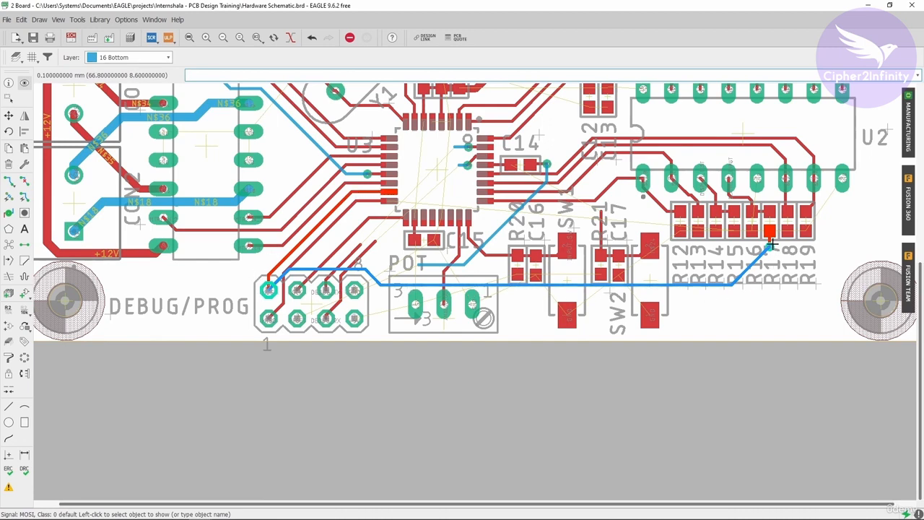
{"action": "scroll", "coordinate": [632, 258], "scroll_direction": "down", "scroll_amount": 1}
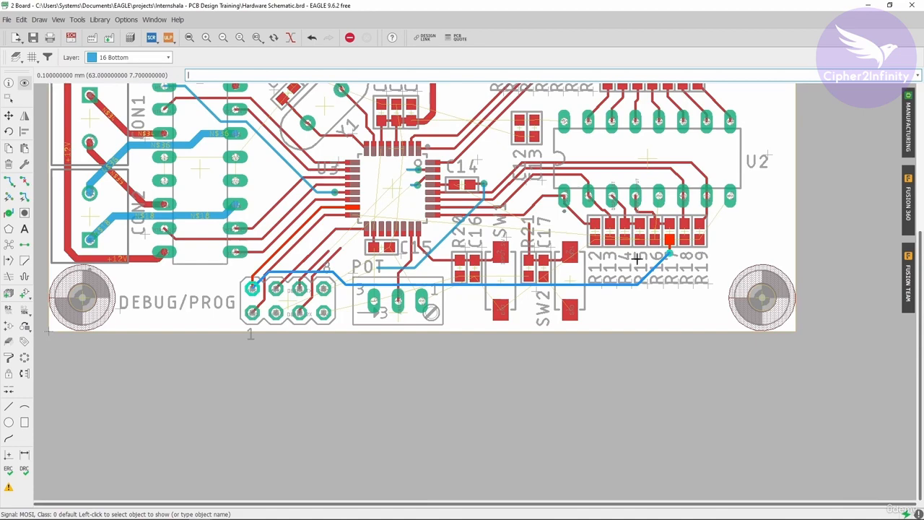
{"action": "scroll", "coordinate": [637, 257], "scroll_direction": "up", "scroll_amount": 1}
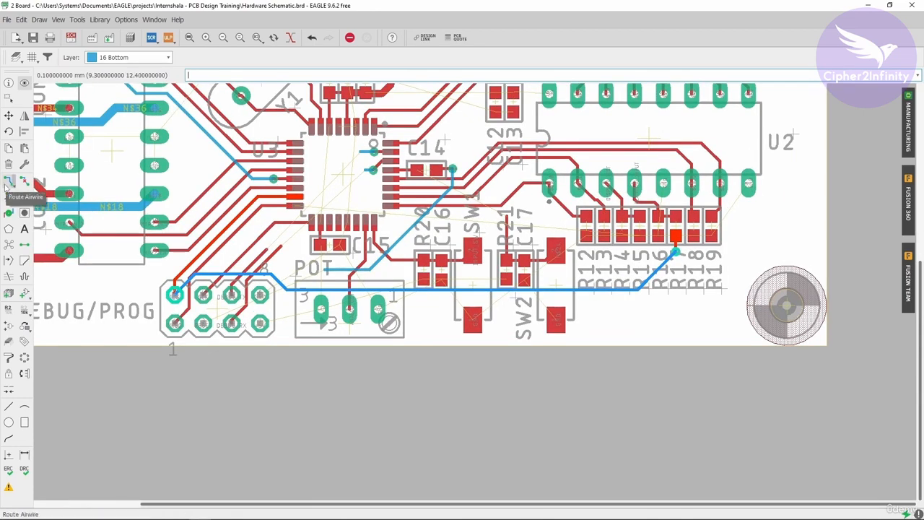
- Highlight the MISO net from the schematic wire at R15 to locate its pad on the board
{"action": "left_click", "coordinate": [9, 181]}
{"action": "scroll", "coordinate": [648, 269], "scroll_direction": "up", "scroll_amount": 1}
{"action": "scroll", "coordinate": [662, 234], "scroll_direction": "up", "scroll_amount": 1}
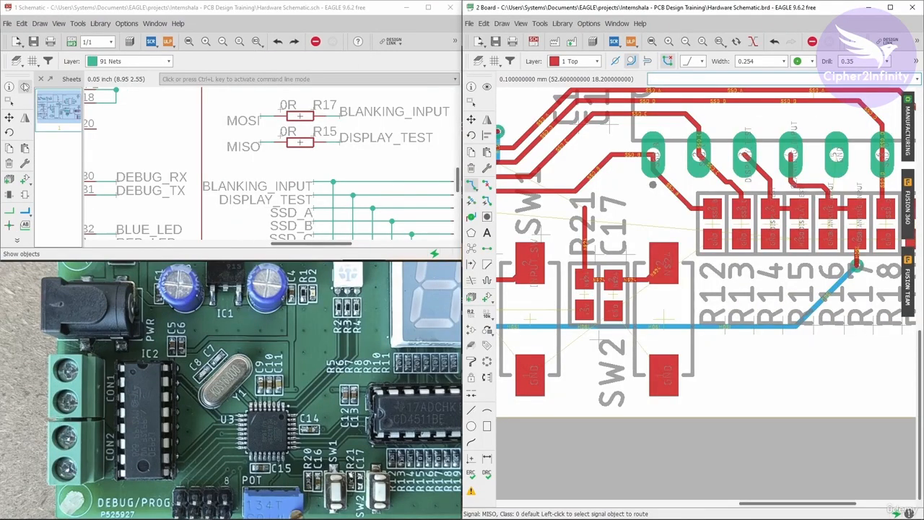
{"action": "left_click", "coordinate": [487, 87]}
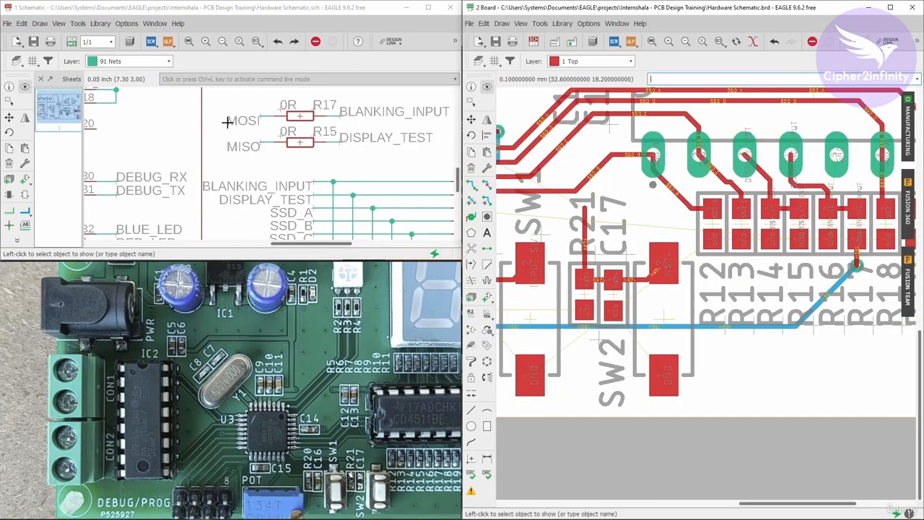
{"action": "left_click", "coordinate": [268, 142]}
- Route MISO a short way out of R15's lower pad on the top layer, change to 16 Bottom through a via, and place a bottom-layer bend
{"action": "left_click", "coordinate": [471, 184]}
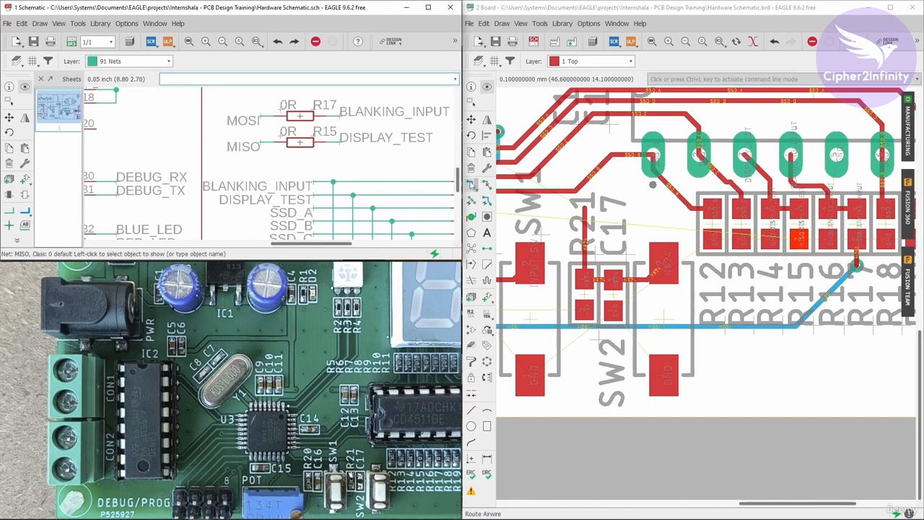
{"action": "left_click", "coordinate": [798, 239]}
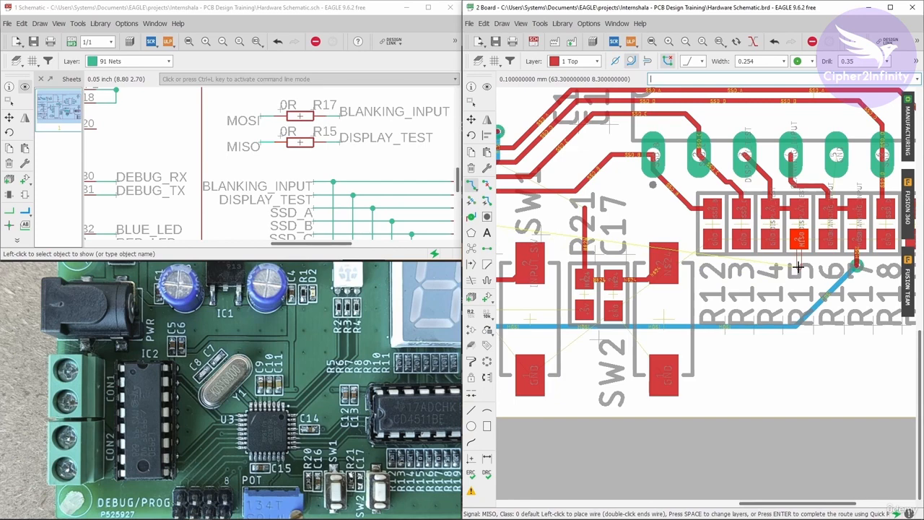
{"action": "left_click", "coordinate": [798, 267]}
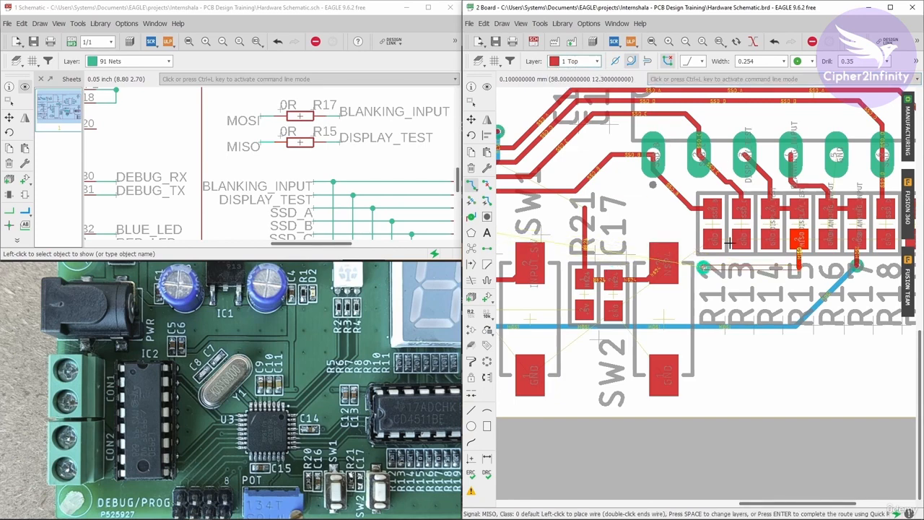
{"action": "key", "text": "space"}
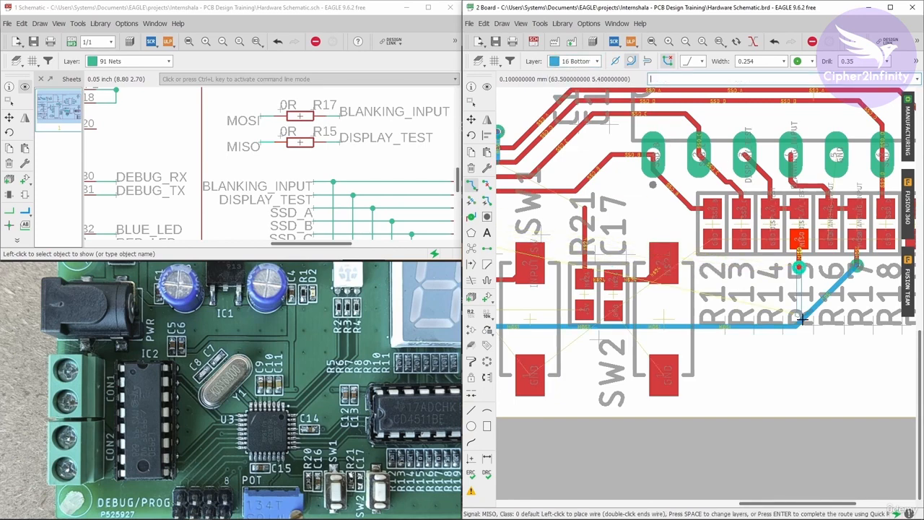
{"action": "scroll", "coordinate": [798, 316], "scroll_direction": "down", "scroll_amount": 5}
{"action": "scroll", "coordinate": [759, 319], "scroll_direction": "up", "scroll_amount": 4}
{"action": "left_click", "coordinate": [757, 308]}
- Route MISO on the bottom layer above the MOSI trace, past the switches and POT, around the DEBUG/PROG header's pin 1 end to its MISO pad
{"action": "scroll", "coordinate": [807, 293], "scroll_direction": "down", "scroll_amount": 4}
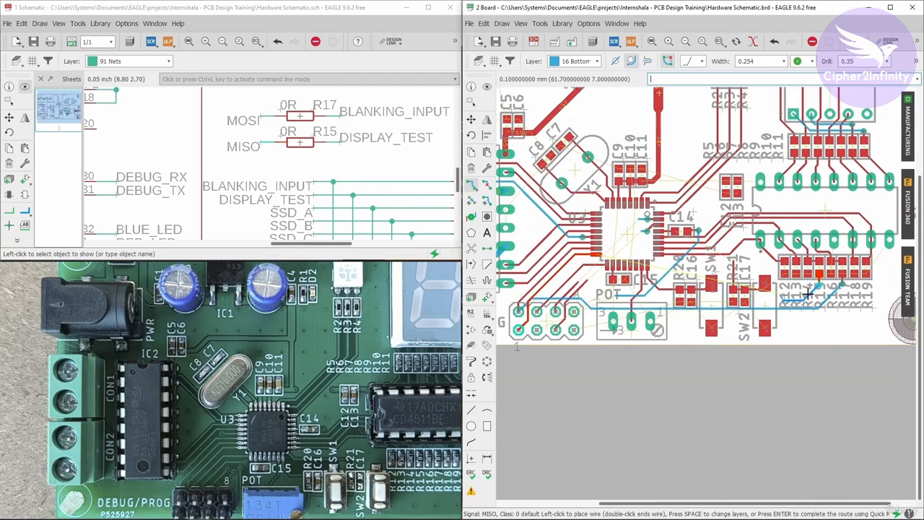
{"action": "scroll", "coordinate": [603, 302], "scroll_direction": "up", "scroll_amount": 5}
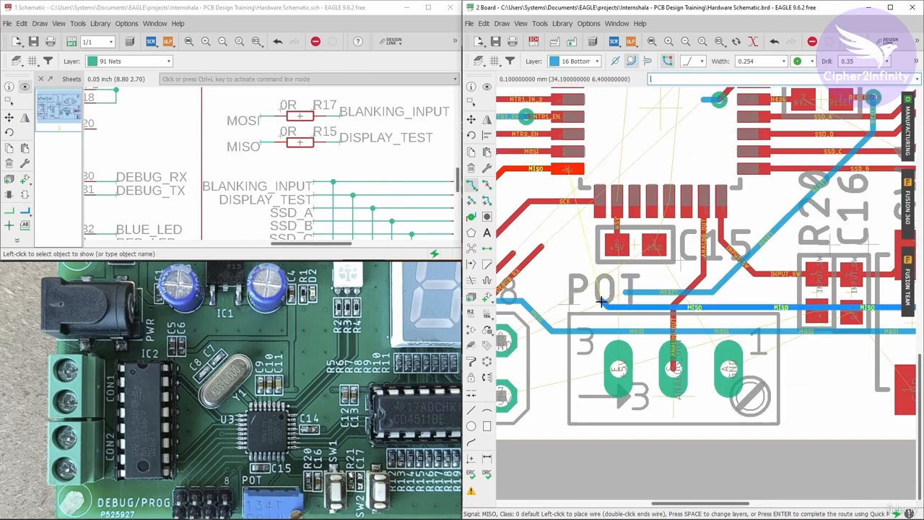
{"action": "scroll", "coordinate": [600, 302], "scroll_direction": "down", "scroll_amount": 4}
{"action": "scroll", "coordinate": [572, 297], "scroll_direction": "up", "scroll_amount": 5}
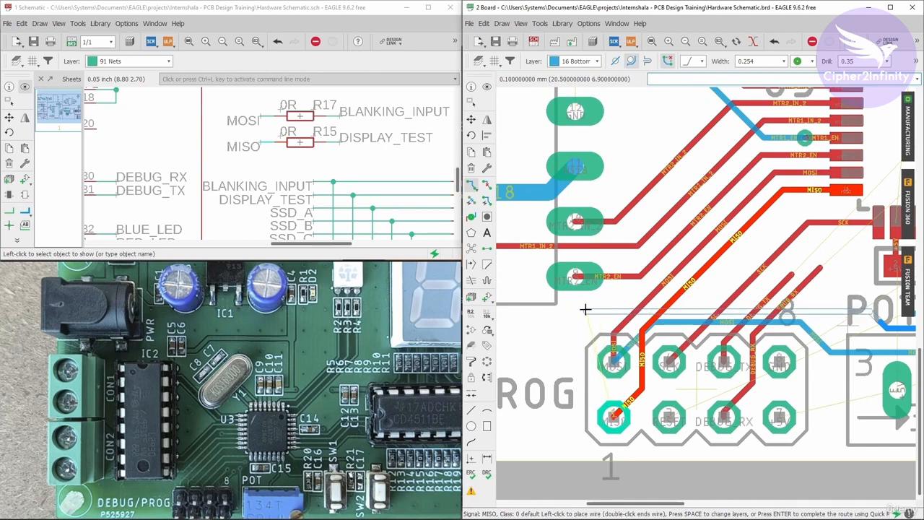
{"action": "left_click", "coordinate": [585, 309]}
{"action": "scroll", "coordinate": [584, 309], "scroll_direction": "down", "scroll_amount": 2}
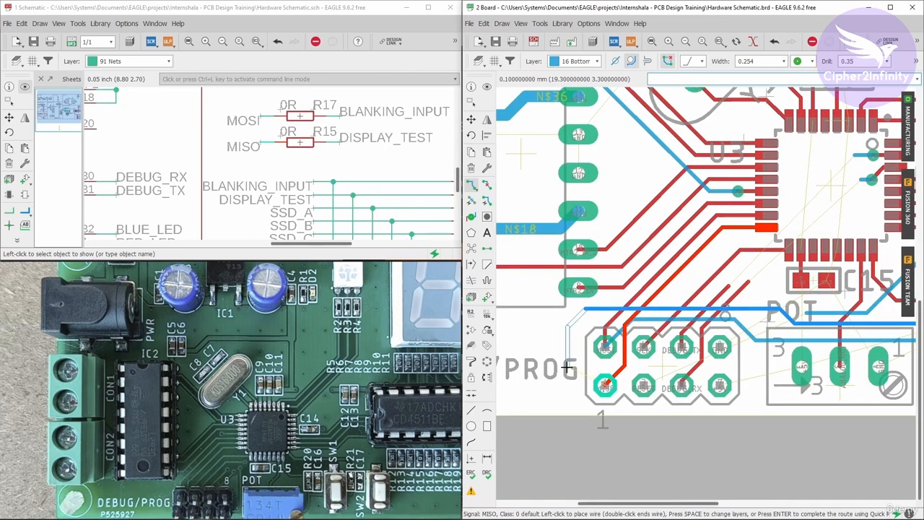
{"action": "left_click", "coordinate": [567, 368]}
{"action": "scroll", "coordinate": [599, 391], "scroll_direction": "up", "scroll_amount": 2}
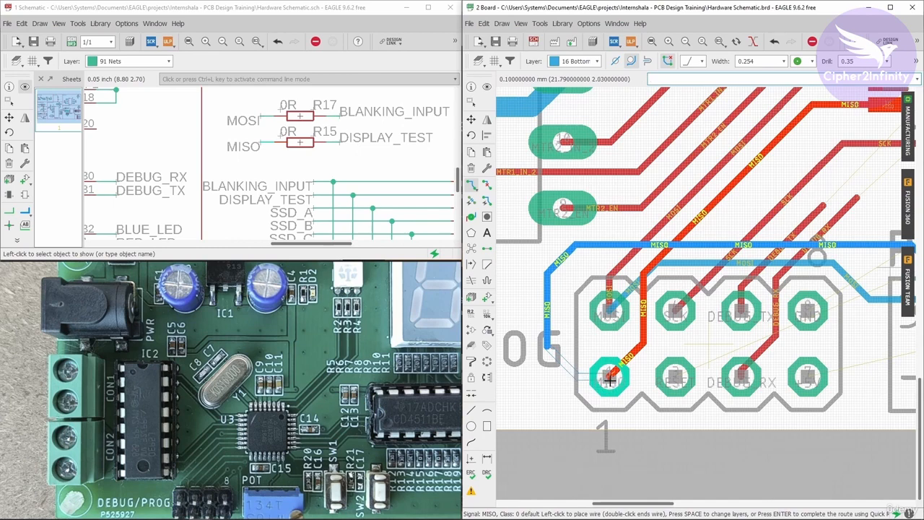
{"action": "left_click", "coordinate": [610, 379]}
{"action": "scroll", "coordinate": [570, 339], "scroll_direction": "down", "scroll_amount": 3}
{"action": "scroll", "coordinate": [558, 314], "scroll_direction": "down", "scroll_amount": 1}
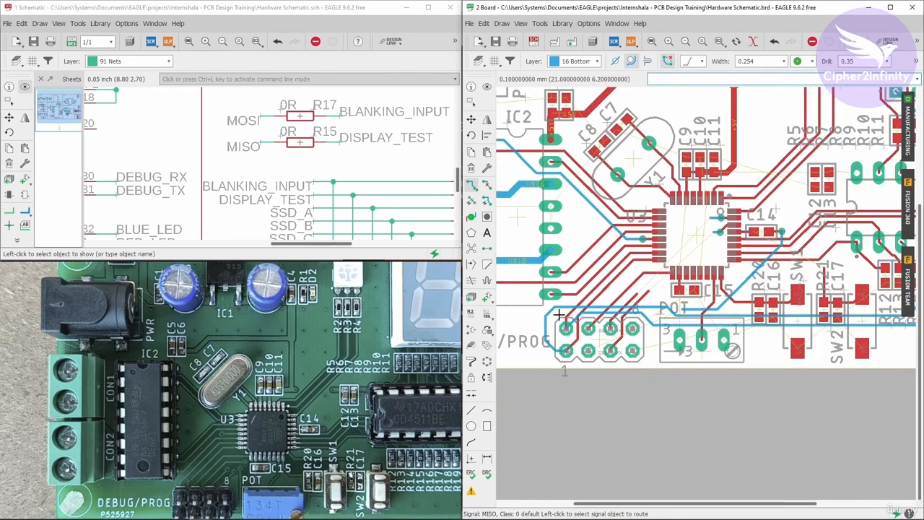
- Move the horizontal bottom-layer MISO segment above the DEBUG/PROG header slightly up, away from the MOSI trace
{"action": "scroll", "coordinate": [538, 314], "scroll_direction": "up", "scroll_amount": 2}
{"action": "key", "text": "F7"}
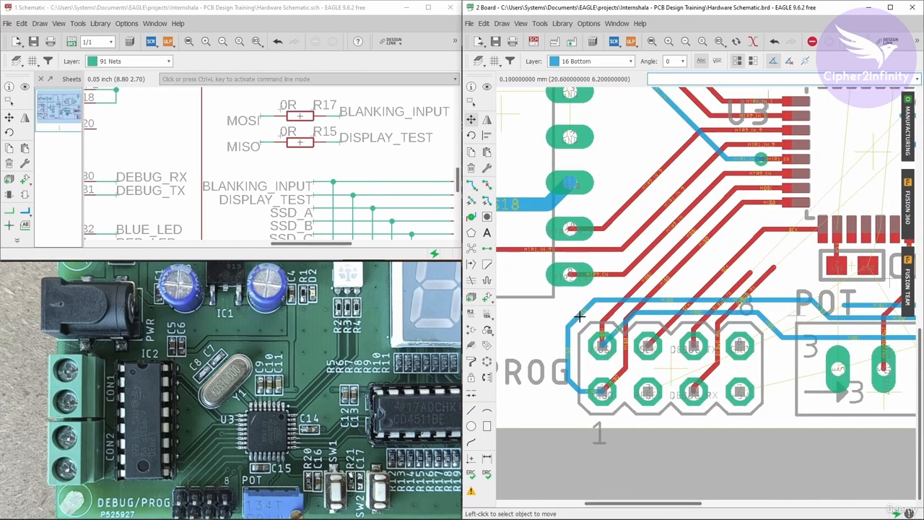
{"action": "left_click", "coordinate": [609, 300]}
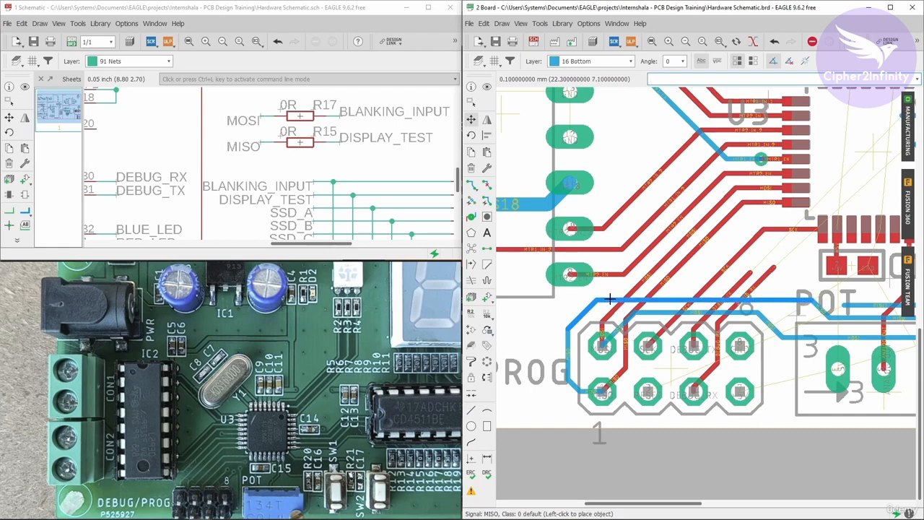
{"action": "left_click", "coordinate": [604, 297]}
{"action": "scroll", "coordinate": [518, 310], "scroll_direction": "down", "scroll_amount": 2}
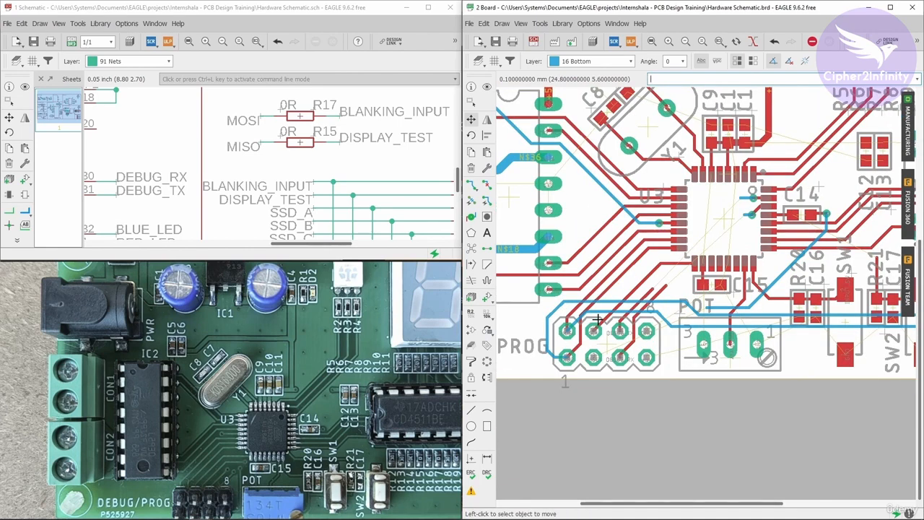
{"action": "scroll", "coordinate": [555, 347], "scroll_direction": "up", "scroll_amount": 1}
- Move the vertical MISO segment closer to the DEBUG/PROG header's pin 1 end and raise its lower corner to slope into the MISO pad
{"action": "left_click", "coordinate": [542, 343]}
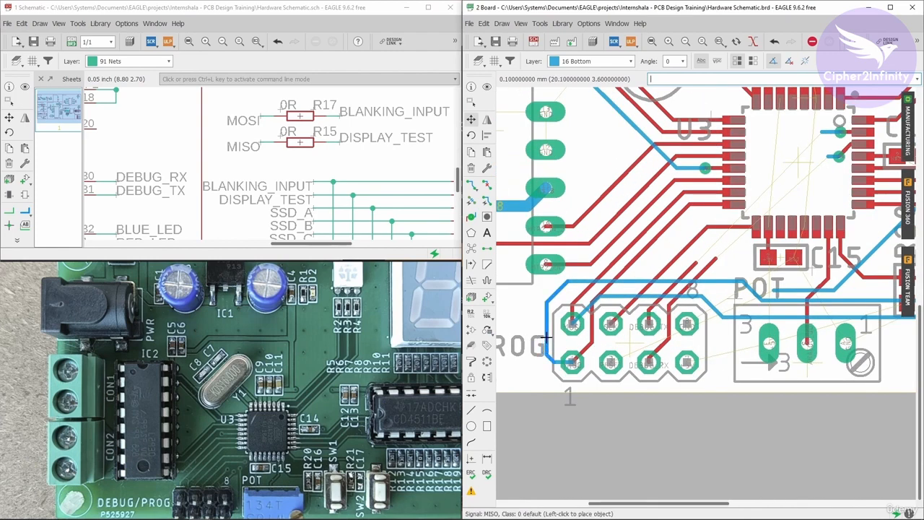
{"action": "left_click", "coordinate": [550, 338]}
{"action": "scroll", "coordinate": [551, 358], "scroll_direction": "up", "scroll_amount": 1}
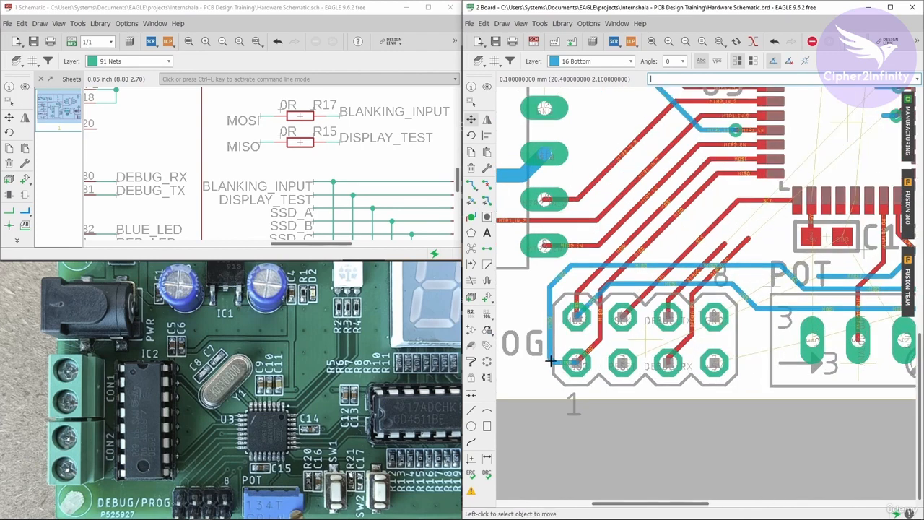
{"action": "left_click", "coordinate": [551, 362]}
{"action": "left_click", "coordinate": [555, 355]}
{"action": "scroll", "coordinate": [531, 359], "scroll_direction": "down", "scroll_amount": 3}
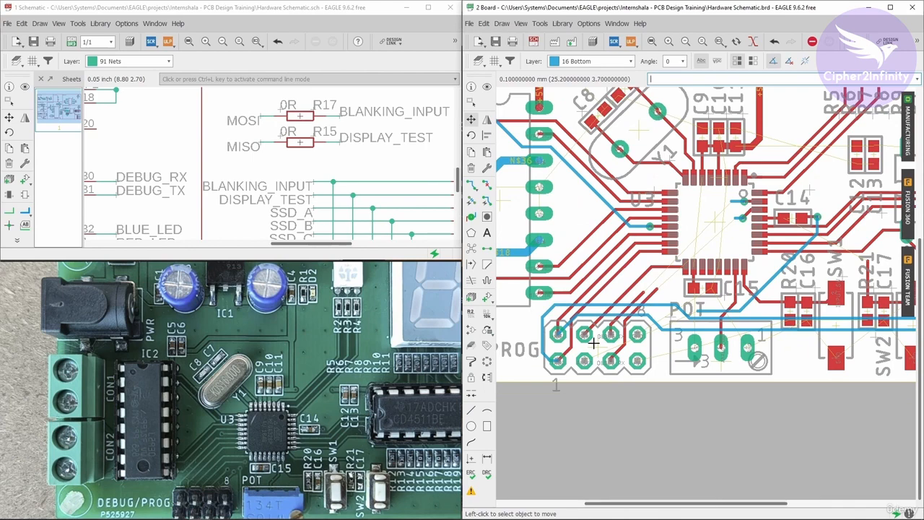
- Examine the bottom-layer MISO and MOSI traces between R15, R17 and the DEBUG/PROG header, and the remaining airwires around U3
{"action": "scroll", "coordinate": [556, 343], "scroll_direction": "down", "scroll_amount": 2}
{"action": "scroll", "coordinate": [788, 320], "scroll_direction": "up", "scroll_amount": 2}
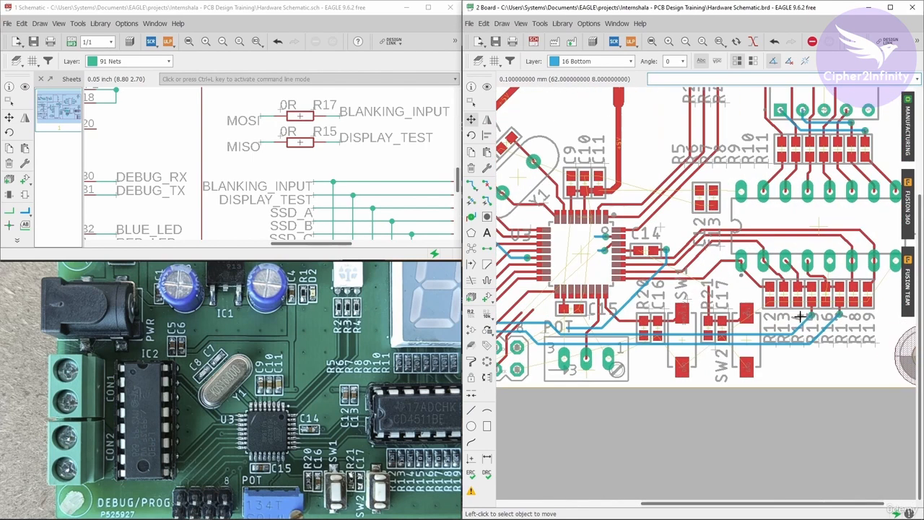
{"action": "scroll", "coordinate": [801, 310], "scroll_direction": "up", "scroll_amount": 2}
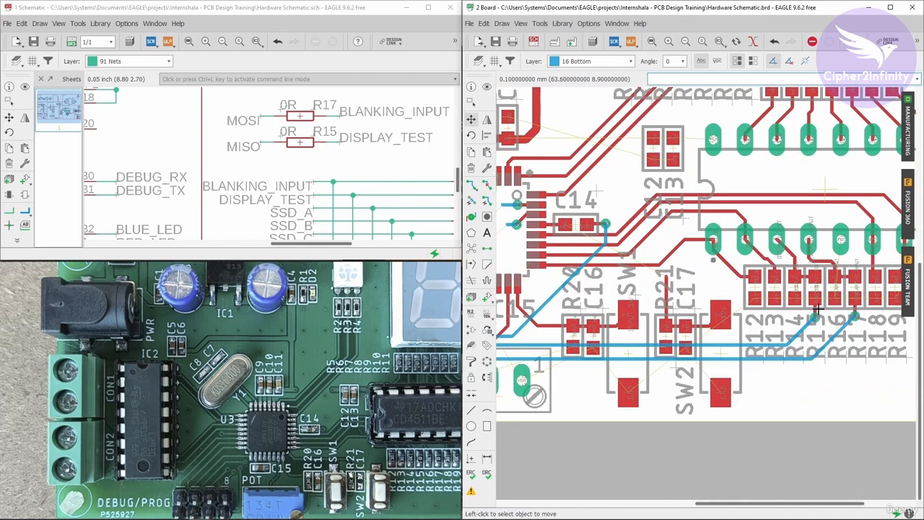
{"action": "scroll", "coordinate": [818, 310], "scroll_direction": "down", "scroll_amount": 2}
{"action": "scroll", "coordinate": [537, 355], "scroll_direction": "up", "scroll_amount": 2}
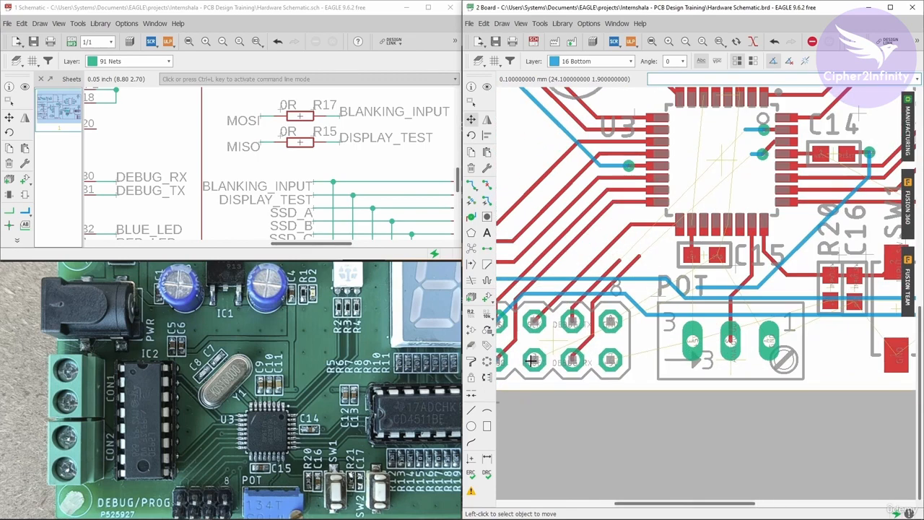
{"action": "scroll", "coordinate": [578, 352], "scroll_direction": "down", "scroll_amount": 3}
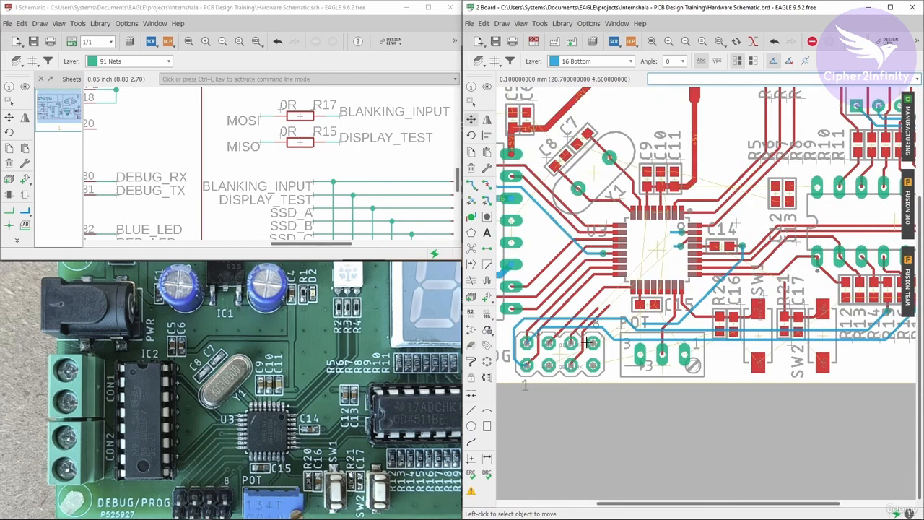
{"action": "scroll", "coordinate": [621, 272], "scroll_direction": "up", "scroll_amount": 3}
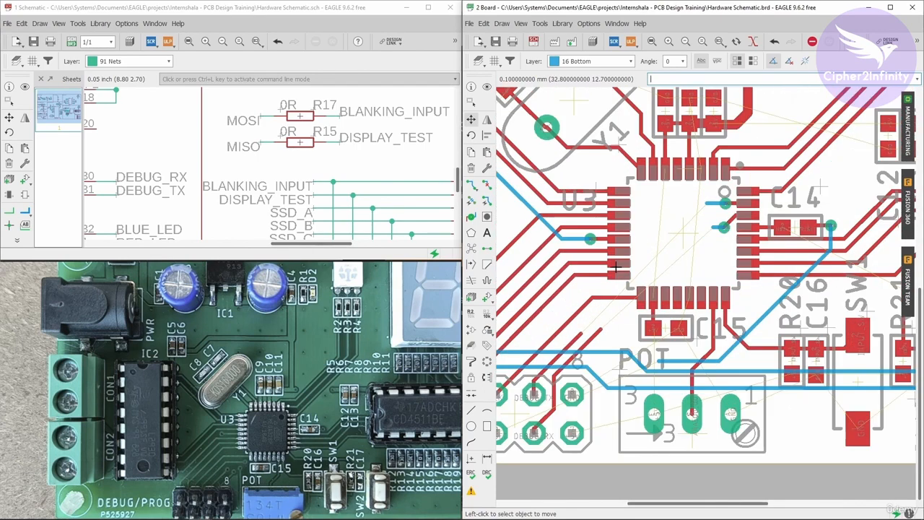
- Route DEBUG_TX from its open top-layer end above the DEBUG/PROG header through a via and diagonally on the bottom layer to its stub inside U3
{"action": "left_click", "coordinate": [470, 185]}
{"action": "scroll", "coordinate": [556, 303], "scroll_direction": "up", "scroll_amount": 2}
{"action": "left_click", "coordinate": [609, 363]}
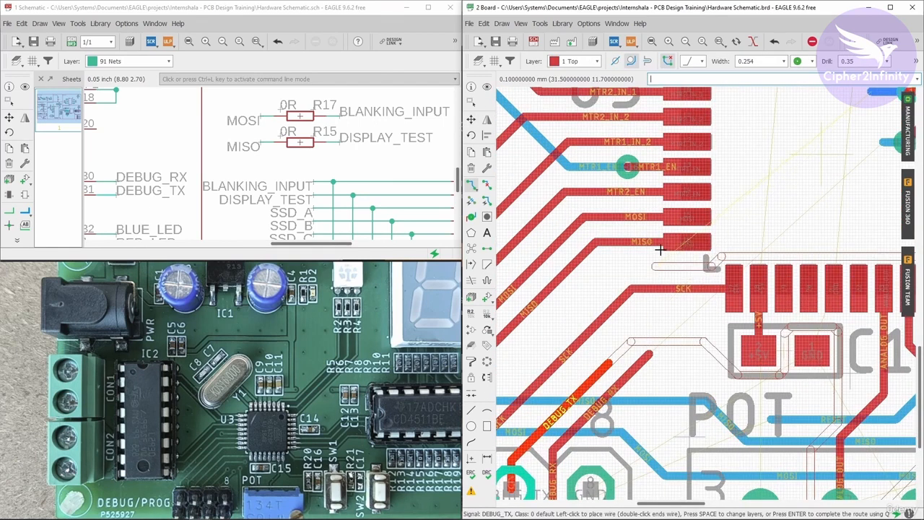
{"action": "left_click", "coordinate": [573, 61]}
{"action": "left_click", "coordinate": [576, 83]}
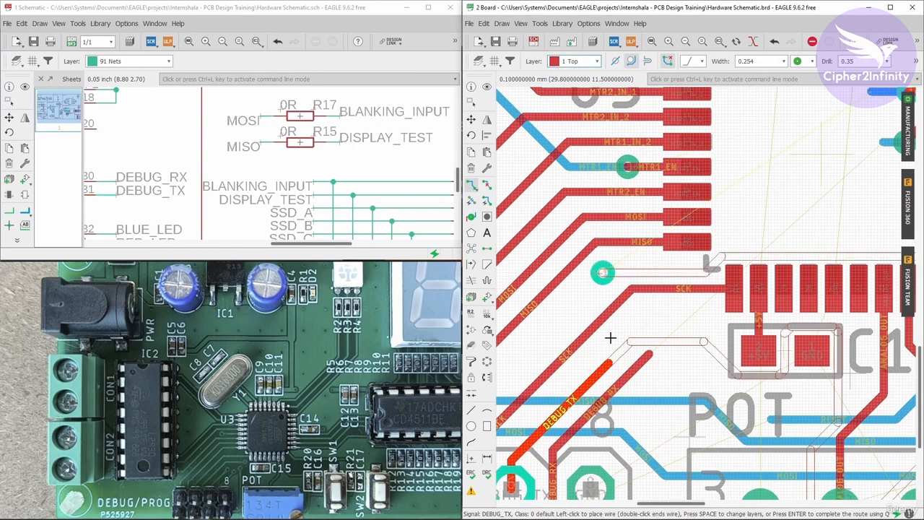
{"action": "scroll", "coordinate": [627, 347], "scroll_direction": "down", "scroll_amount": 2}
{"action": "scroll", "coordinate": [638, 318], "scroll_direction": "down", "scroll_amount": 2}
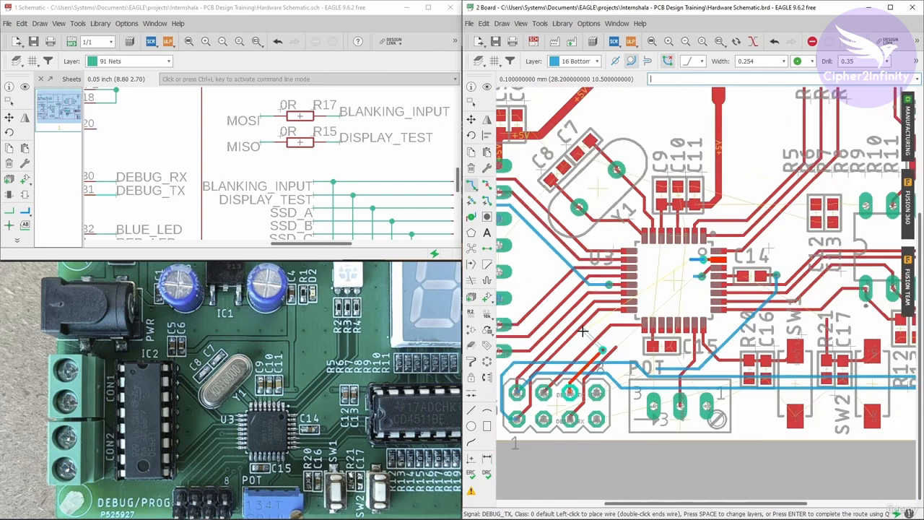
{"action": "scroll", "coordinate": [656, 274], "scroll_direction": "up", "scroll_amount": 3}
{"action": "left_click", "coordinate": [666, 275]}
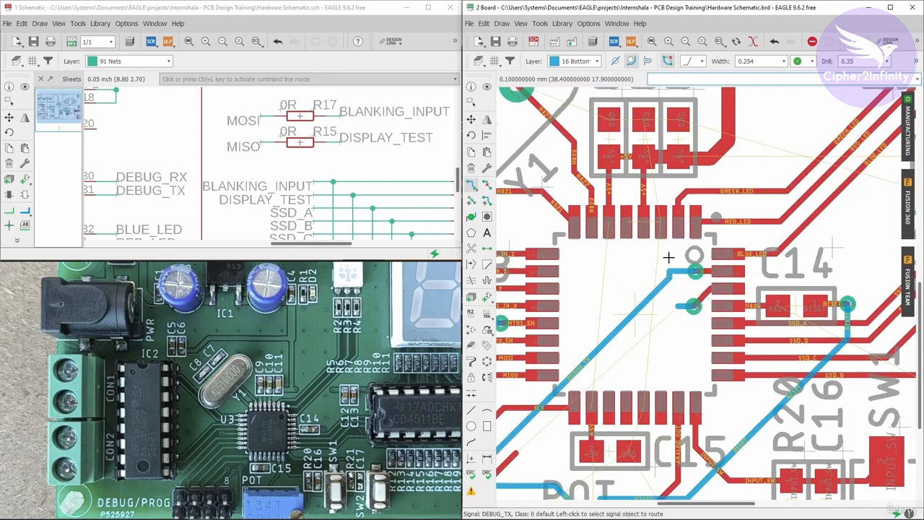
- Try to shift the diagonal bottom-layer DEBUG_TX segment inside U3's outline
{"action": "scroll", "coordinate": [679, 233], "scroll_direction": "down", "scroll_amount": 2}
{"action": "left_click", "coordinate": [470, 119]}
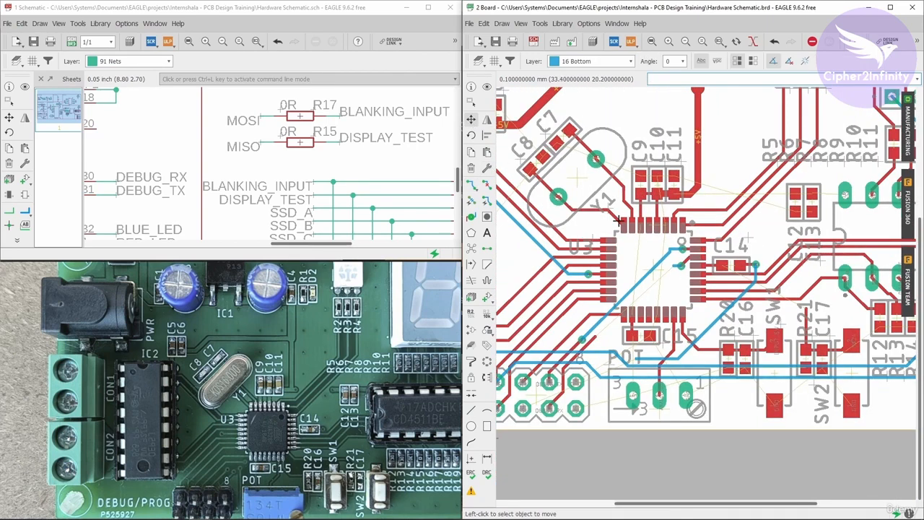
{"action": "scroll", "coordinate": [628, 231], "scroll_direction": "up", "scroll_amount": 1}
{"action": "left_click", "coordinate": [670, 281]}
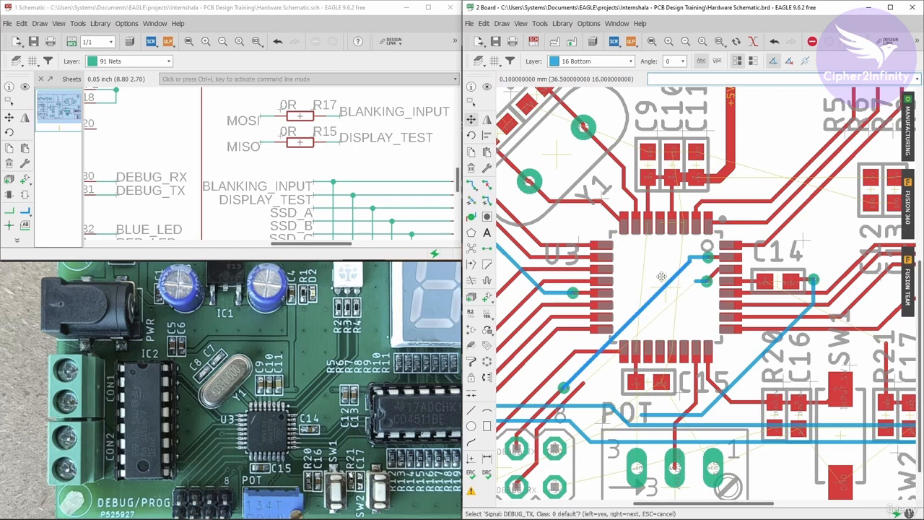
{"action": "left_click", "coordinate": [660, 276]}
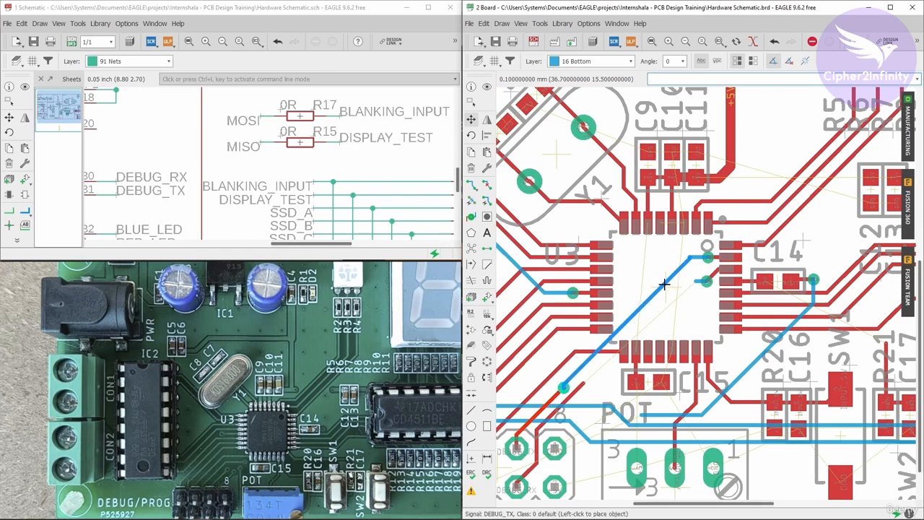
{"action": "left_click", "coordinate": [664, 285]}
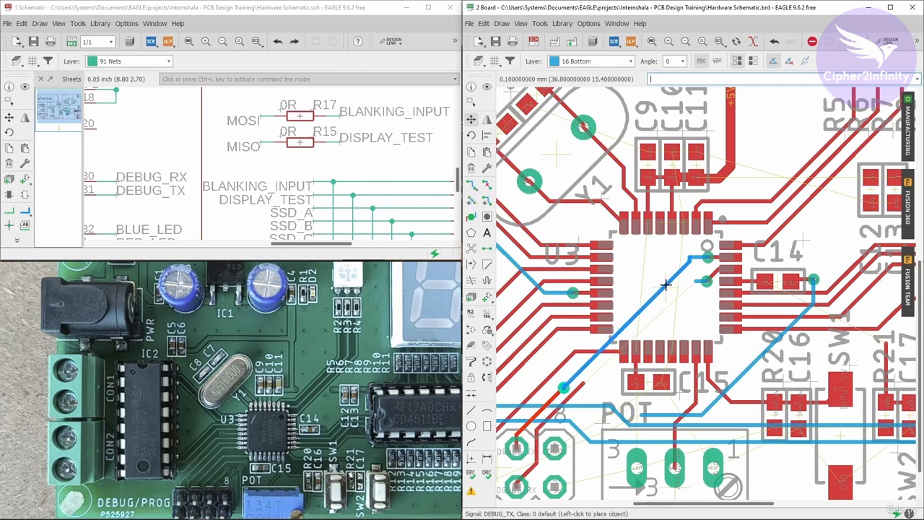
- Route DEBUG_RX from its open top-layer end through a via and on the bottom layer, parallel to DEBUG_TX, to its stub inside U3
{"action": "left_click", "coordinate": [471, 186]}
{"action": "scroll", "coordinate": [574, 333], "scroll_direction": "up", "scroll_amount": 3}
{"action": "left_click", "coordinate": [589, 414]}
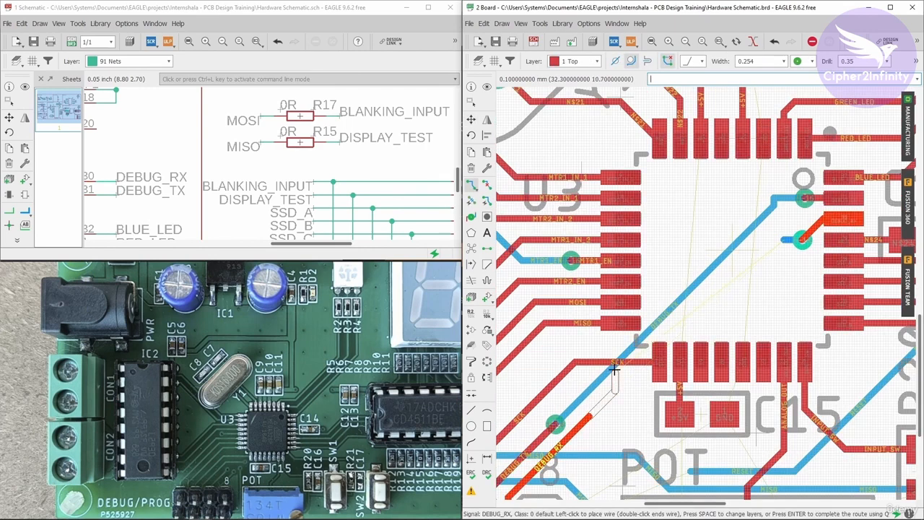
{"action": "scroll", "coordinate": [615, 237], "scroll_direction": "down", "scroll_amount": 5}
{"action": "scroll", "coordinate": [610, 276], "scroll_direction": "up", "scroll_amount": 3}
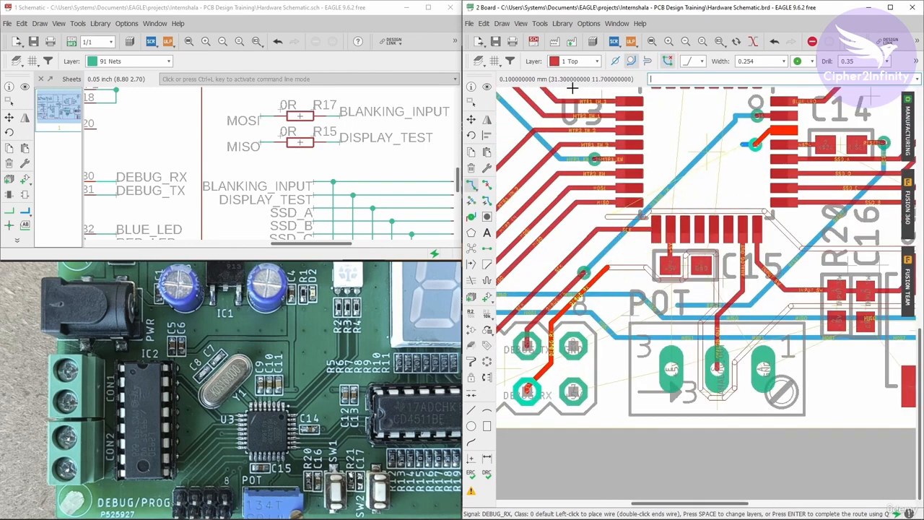
{"action": "left_click", "coordinate": [575, 62]}
{"action": "left_click", "coordinate": [576, 84]}
{"action": "scroll", "coordinate": [619, 268], "scroll_direction": "up", "scroll_amount": 3}
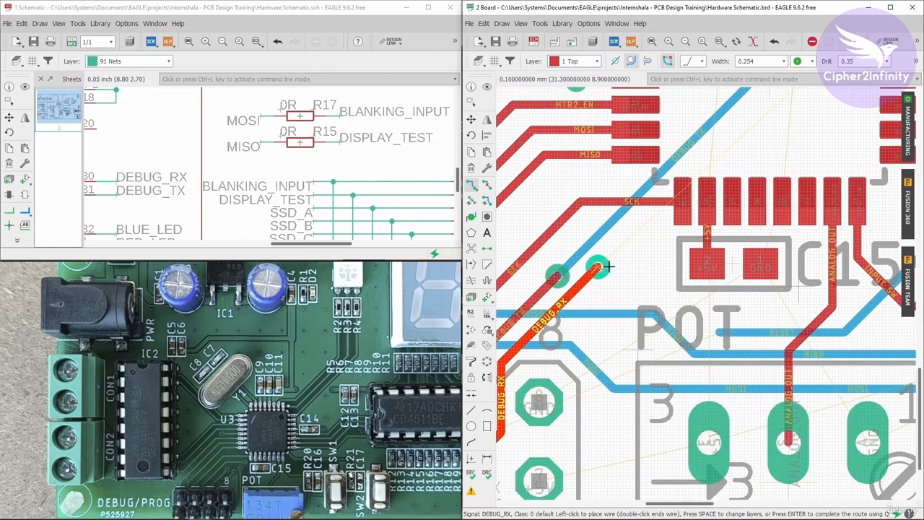
{"action": "left_click", "coordinate": [606, 267]}
{"action": "scroll", "coordinate": [606, 267], "scroll_direction": "down", "scroll_amount": 3}
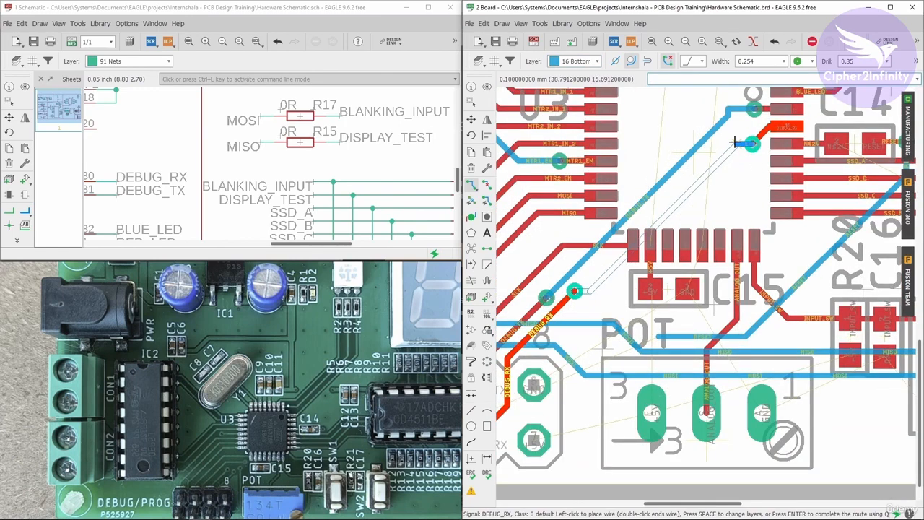
{"action": "left_click", "coordinate": [744, 143]}
{"action": "scroll", "coordinate": [736, 139], "scroll_direction": "down", "scroll_amount": 1}
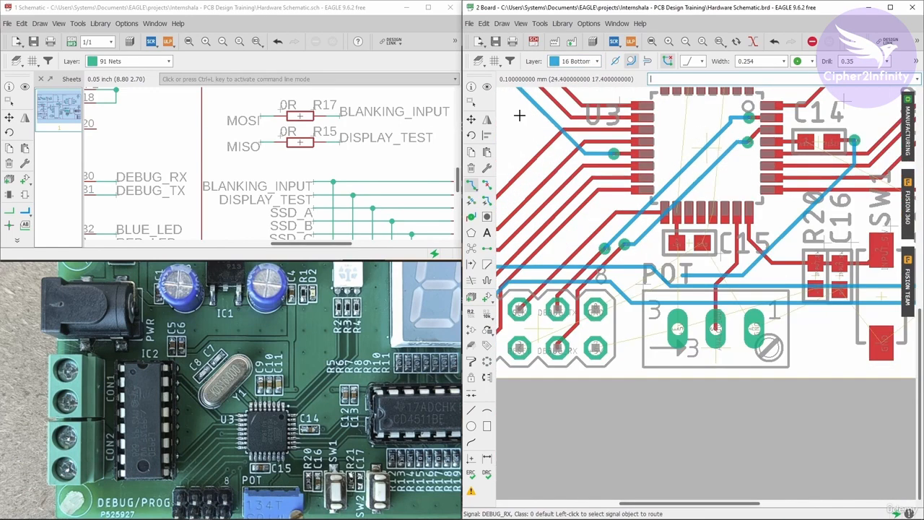
- Move the diagonal bottom-layer DEBUG_TX segment under U3 slightly away from the DEBUG_RX trace
{"action": "left_click", "coordinate": [471, 119]}
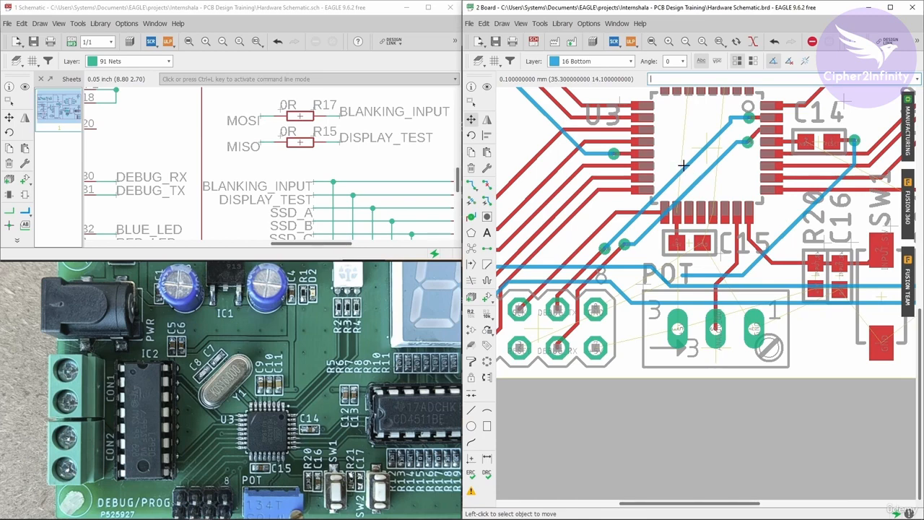
{"action": "left_click", "coordinate": [683, 165]}
{"action": "left_click", "coordinate": [678, 165]}
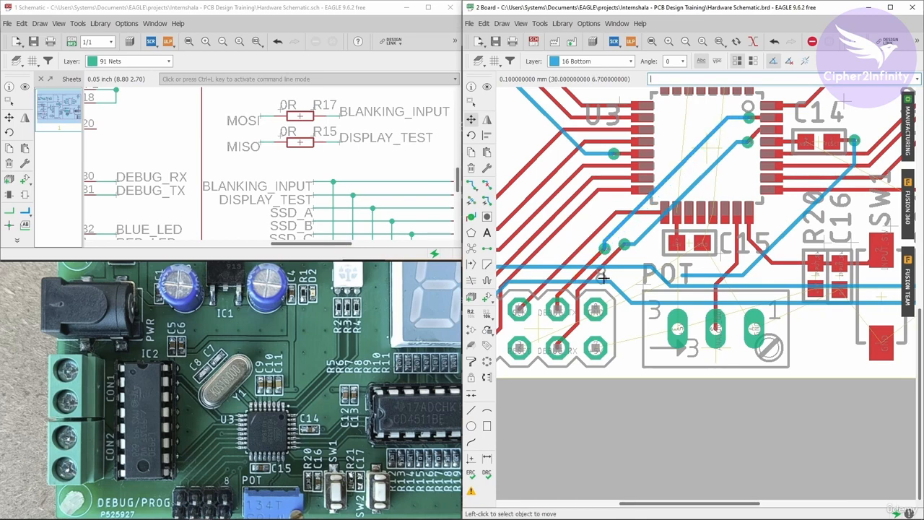
- Space the top-layer DEBUG_RX diagonal above the DEBUG/PROG header away from DEBUG_TX and nudge the DEBUG_TX diagonal slightly
{"action": "scroll", "coordinate": [589, 298], "scroll_direction": "up", "scroll_amount": 2}
{"action": "left_click", "coordinate": [581, 280]}
{"action": "left_click", "coordinate": [602, 281]}
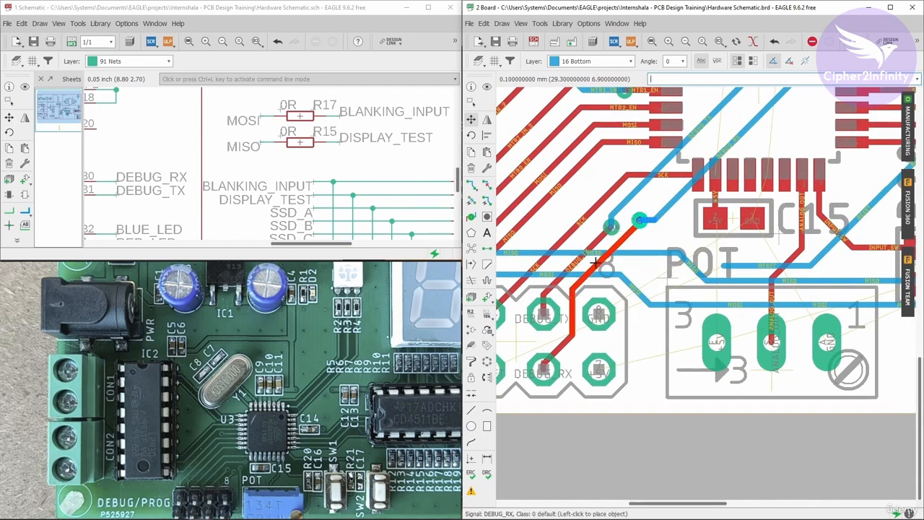
{"action": "left_click", "coordinate": [610, 266]}
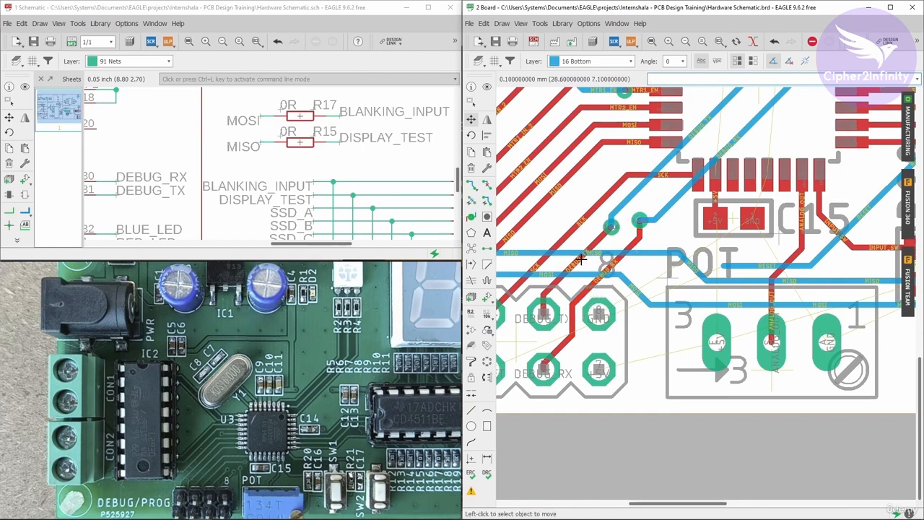
{"action": "left_click", "coordinate": [579, 258]}
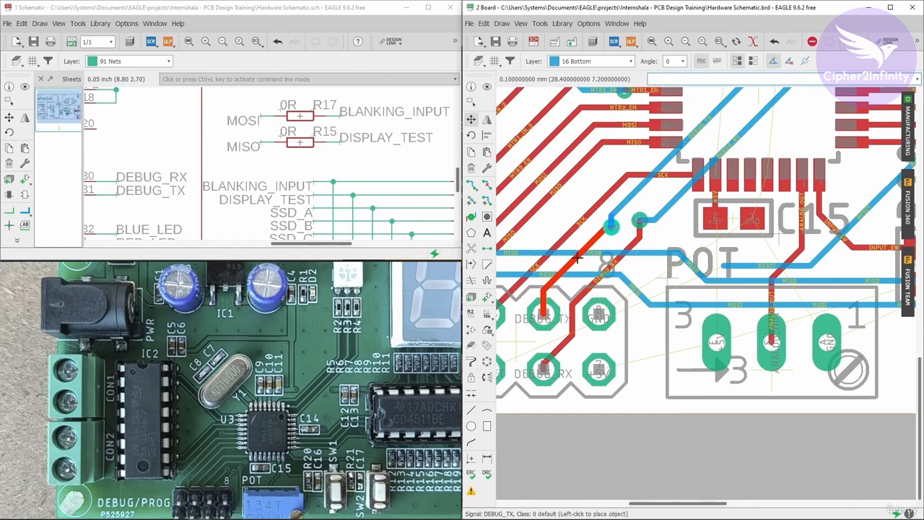
{"action": "left_click", "coordinate": [577, 258]}
- Shift the diagonal top-layer SCK segment away from the DEBUG_TX via and nudge the neighbouring MISO diagonal the same way
{"action": "scroll", "coordinate": [701, 261], "scroll_direction": "down", "scroll_amount": 3}
{"action": "scroll", "coordinate": [609, 254], "scroll_direction": "up", "scroll_amount": 3}
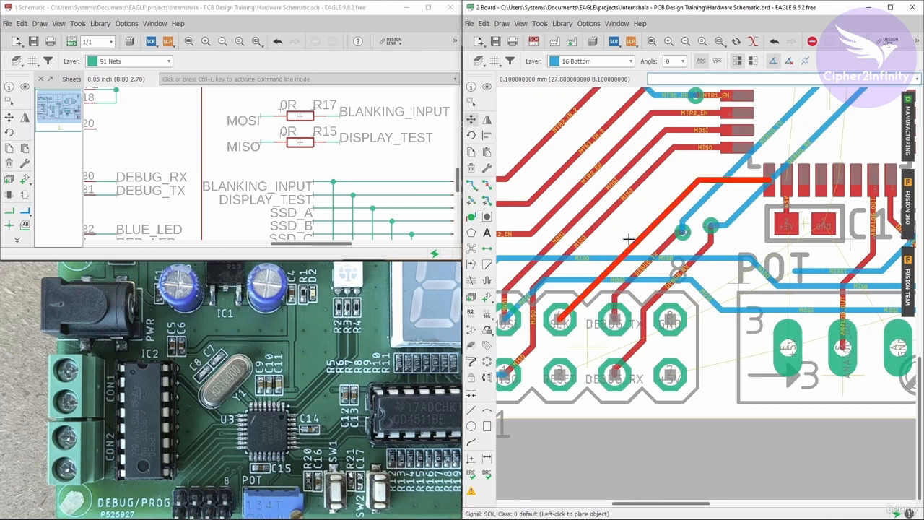
{"action": "left_click", "coordinate": [633, 240]}
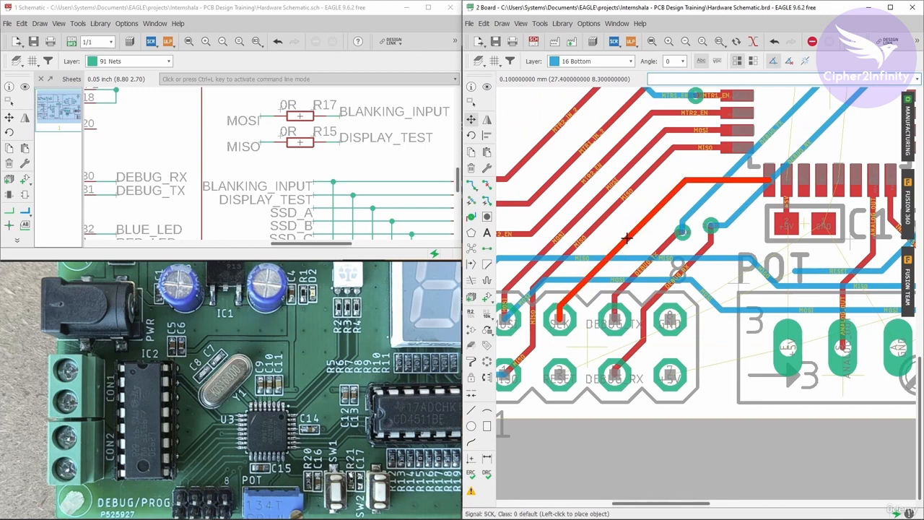
{"action": "left_click", "coordinate": [626, 237]}
{"action": "left_click", "coordinate": [608, 220]}
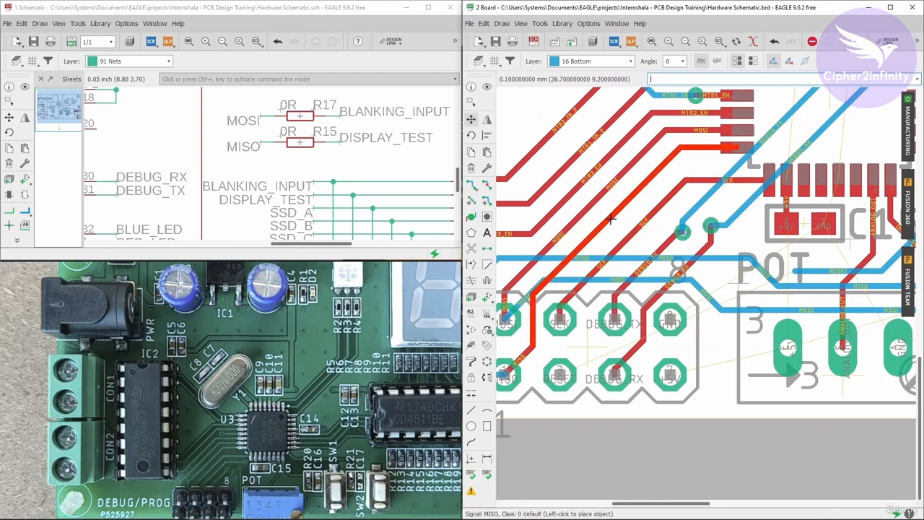
{"action": "left_click", "coordinate": [598, 214]}
- Move the DEBUG_TX and DEBUG_RX vias near C15 so each sits in line with its diagonal traces
{"action": "scroll", "coordinate": [594, 211], "scroll_direction": "up", "scroll_amount": 3}
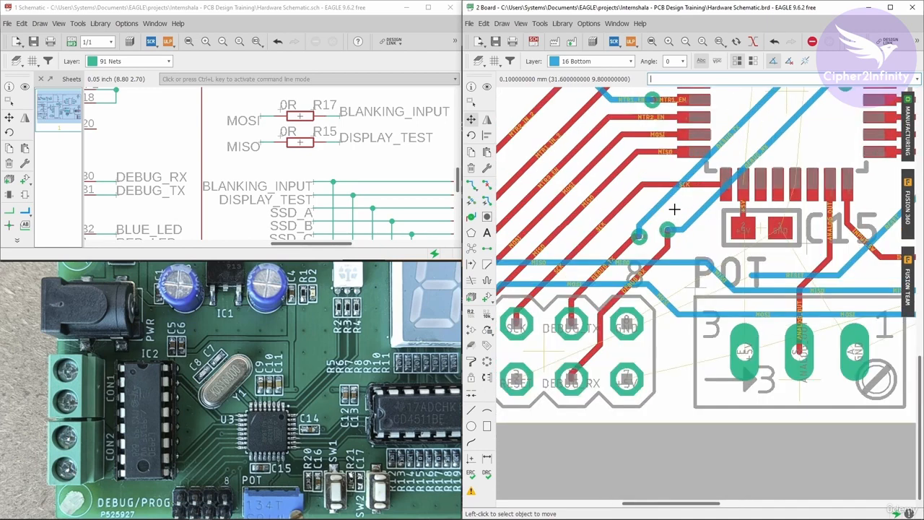
{"action": "left_click", "coordinate": [626, 248]}
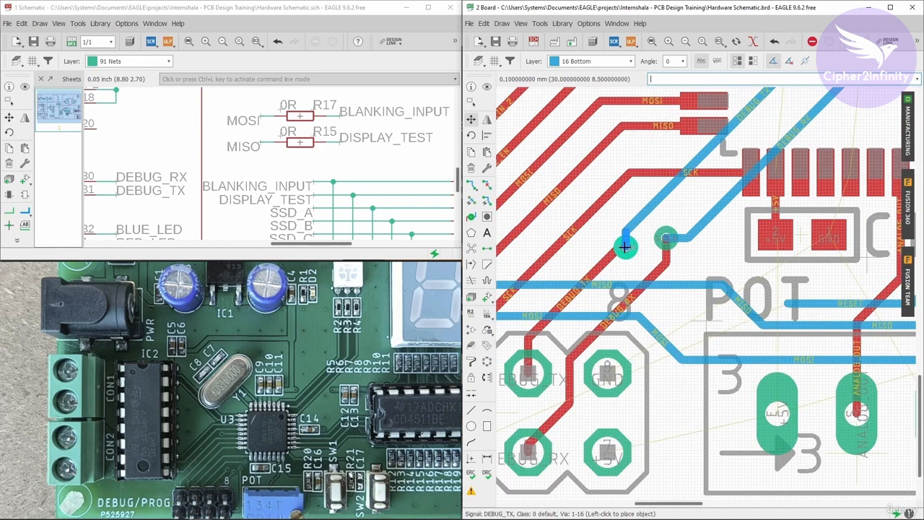
{"action": "left_click", "coordinate": [621, 244]}
{"action": "scroll", "coordinate": [592, 249], "scroll_direction": "down", "scroll_amount": 3}
{"action": "scroll", "coordinate": [621, 249], "scroll_direction": "up", "scroll_amount": 2}
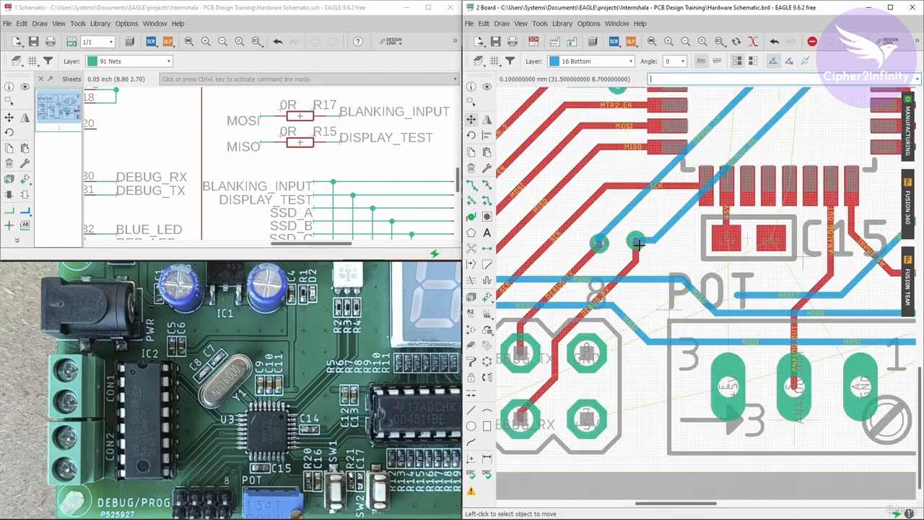
{"action": "left_click", "coordinate": [637, 241]}
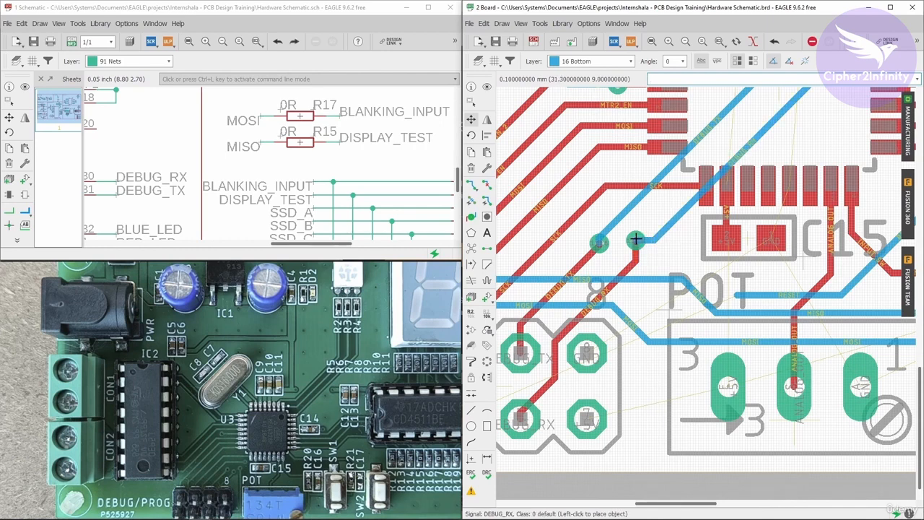
{"action": "left_click", "coordinate": [646, 251]}
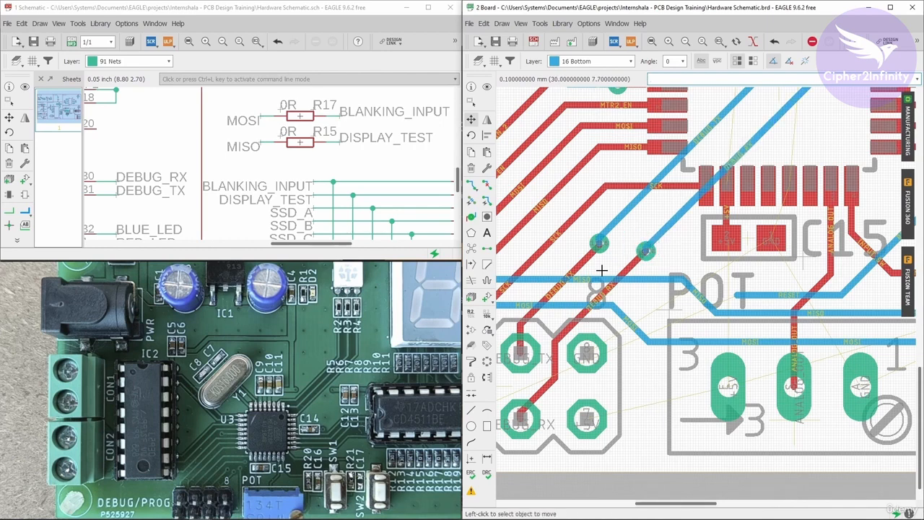
{"action": "scroll", "coordinate": [601, 270], "scroll_direction": "down", "scroll_amount": 3}
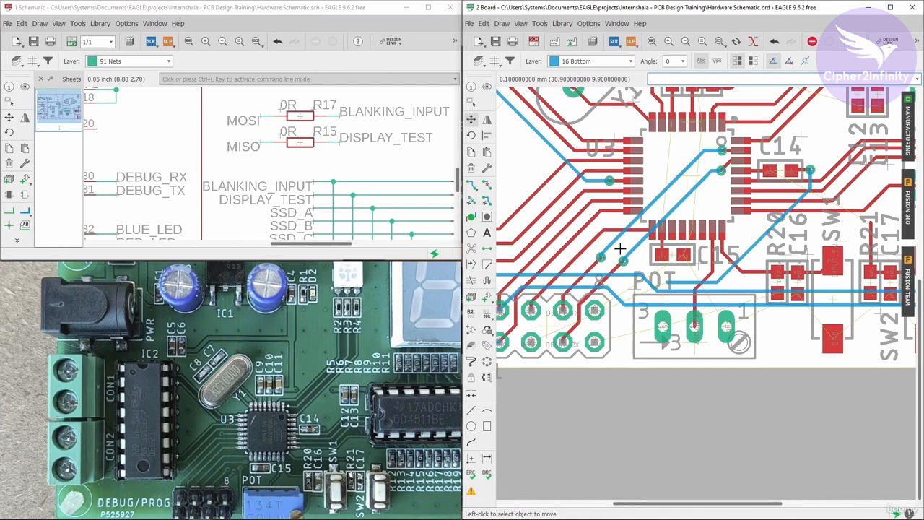
{"action": "scroll", "coordinate": [625, 301], "scroll_direction": "down", "scroll_amount": 1}
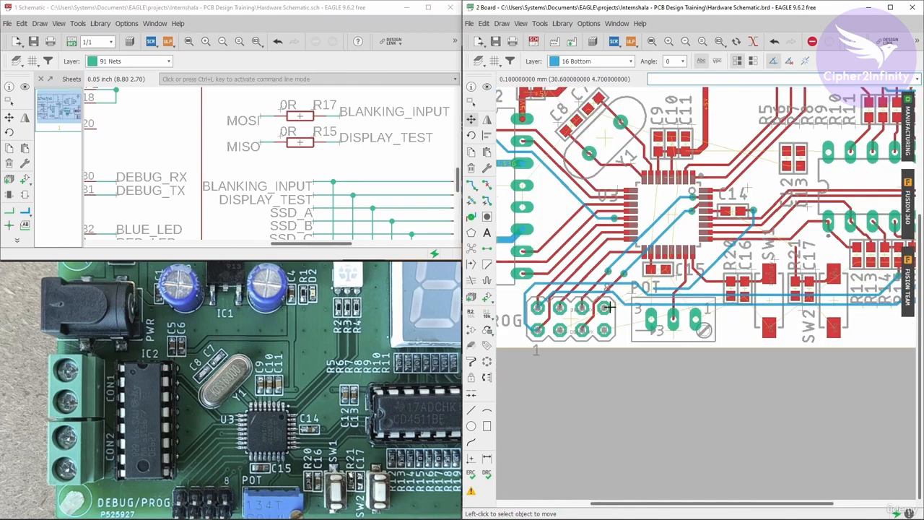
{"action": "scroll", "coordinate": [604, 307], "scroll_direction": "up", "scroll_amount": 1}
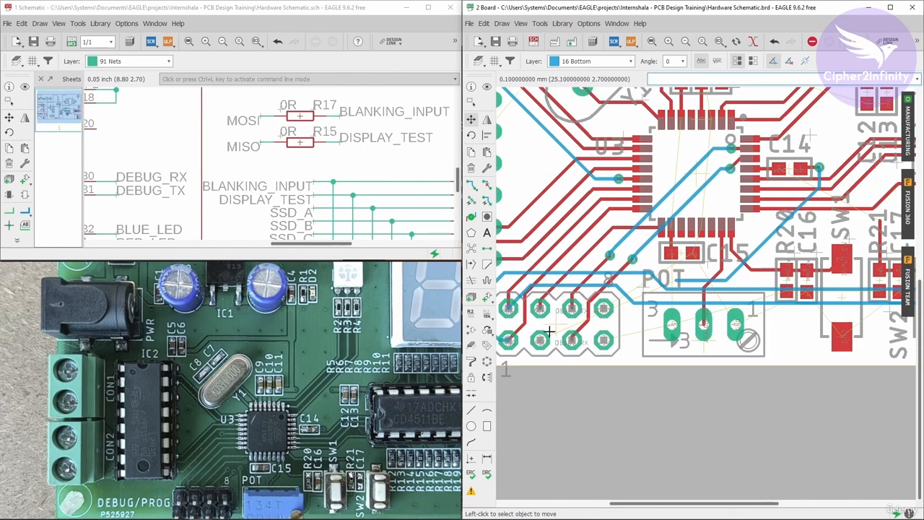